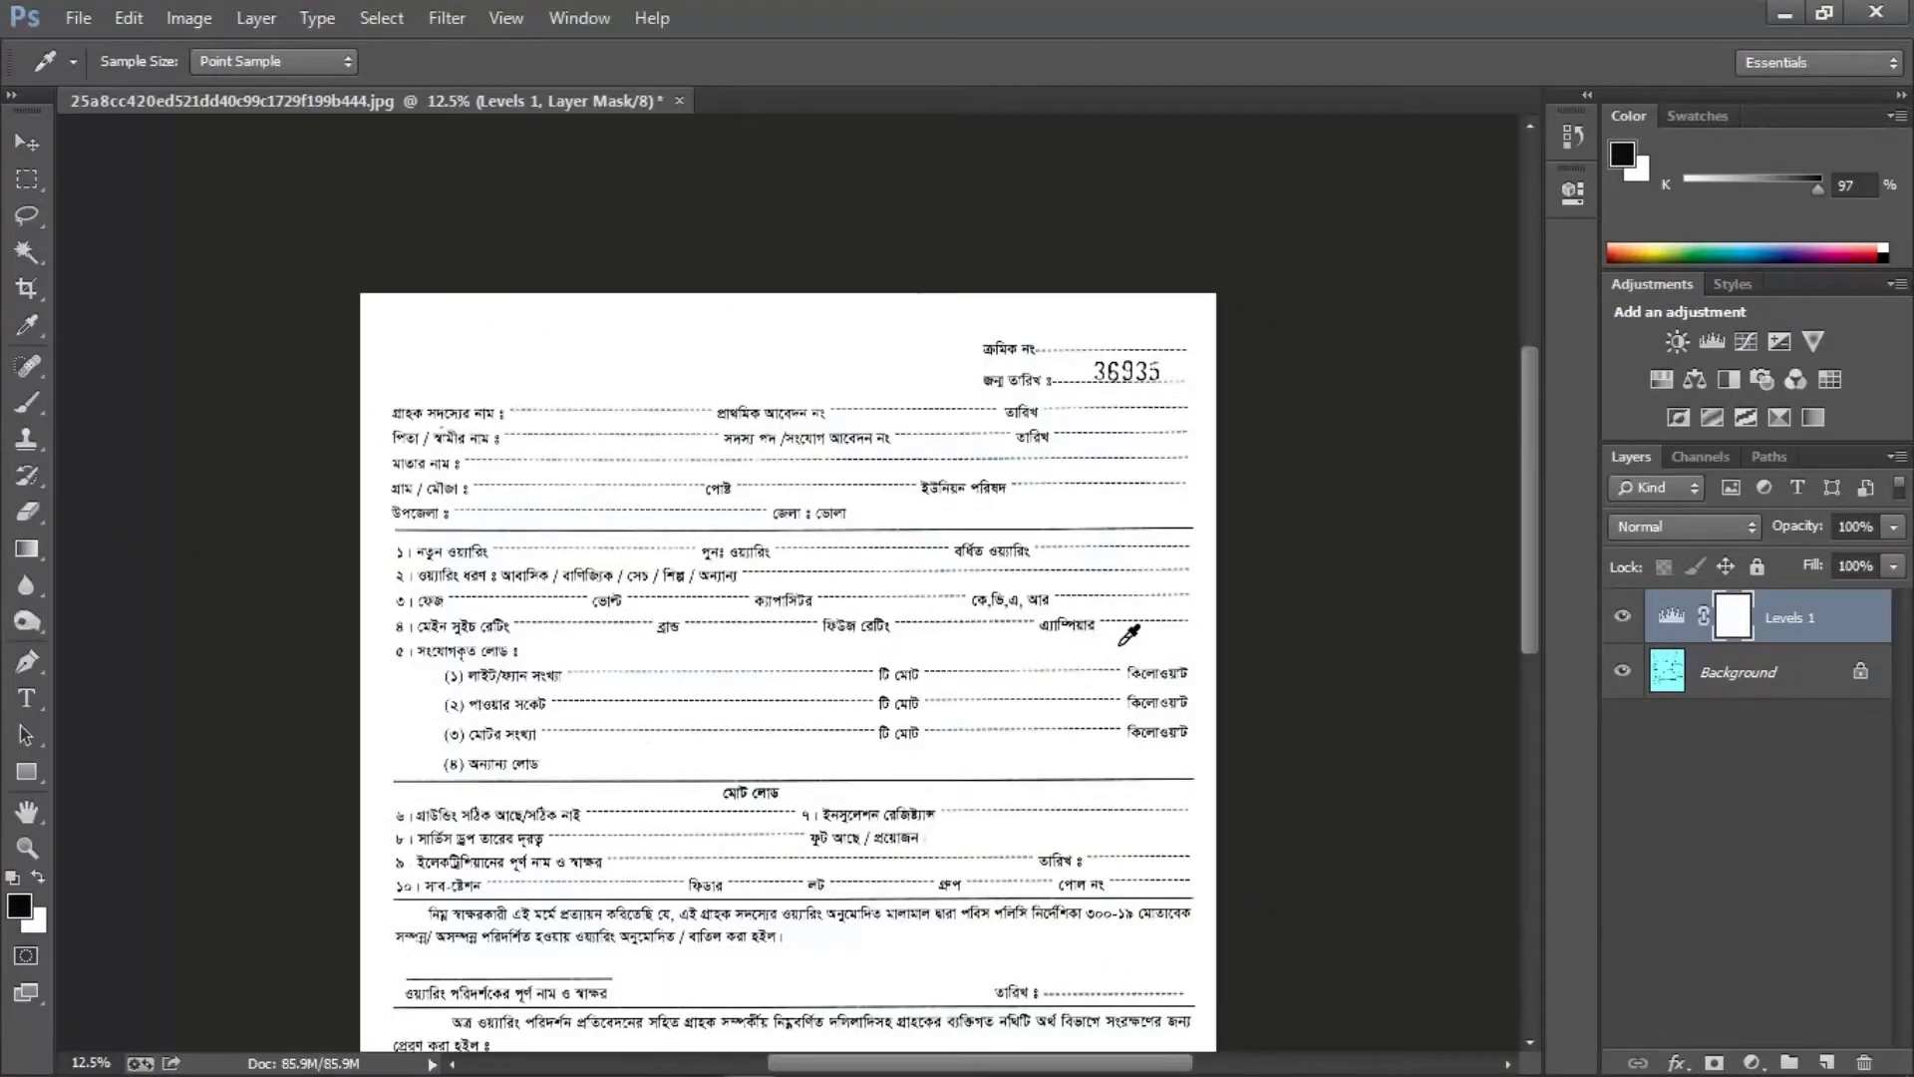
Step: Apply a Levels adjustment to the scanned form with black input 39 and white input 209
key(v)
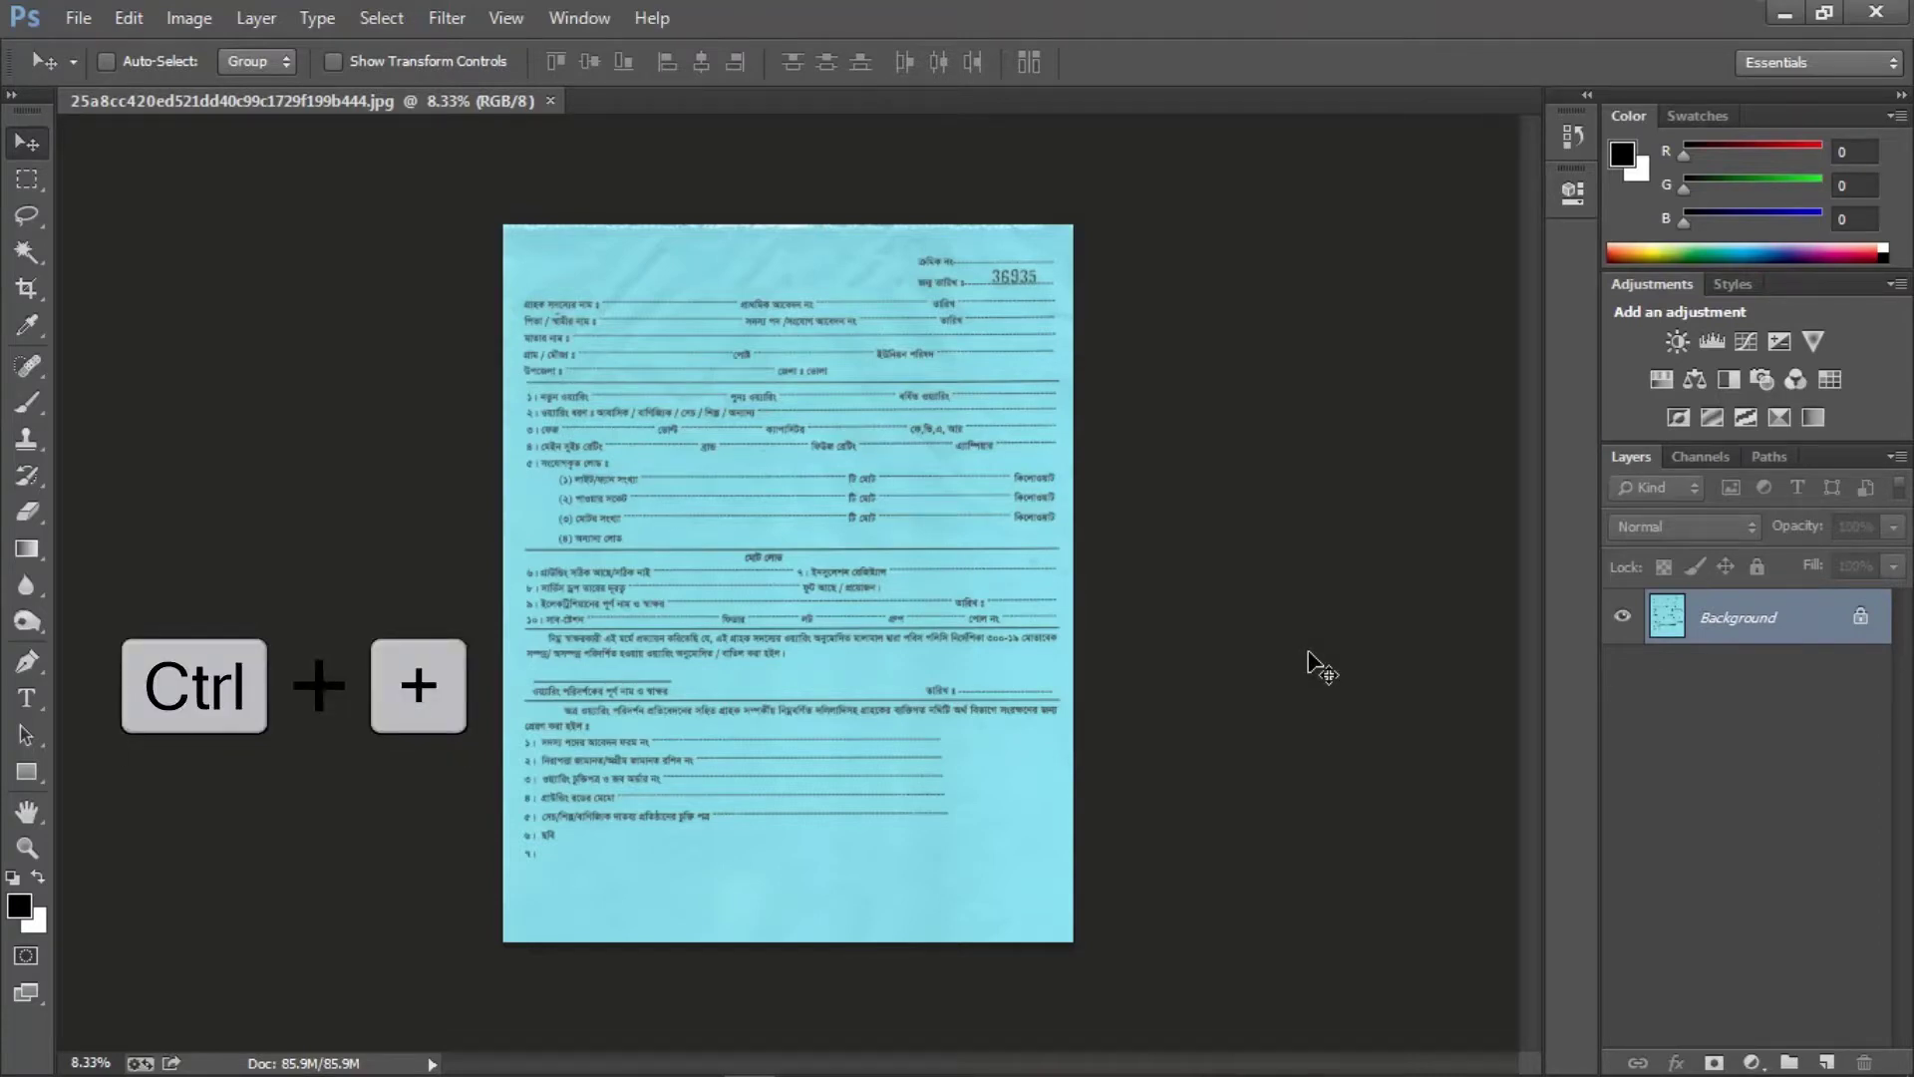
key(ctrl+plus)
key(ctrl+plus)
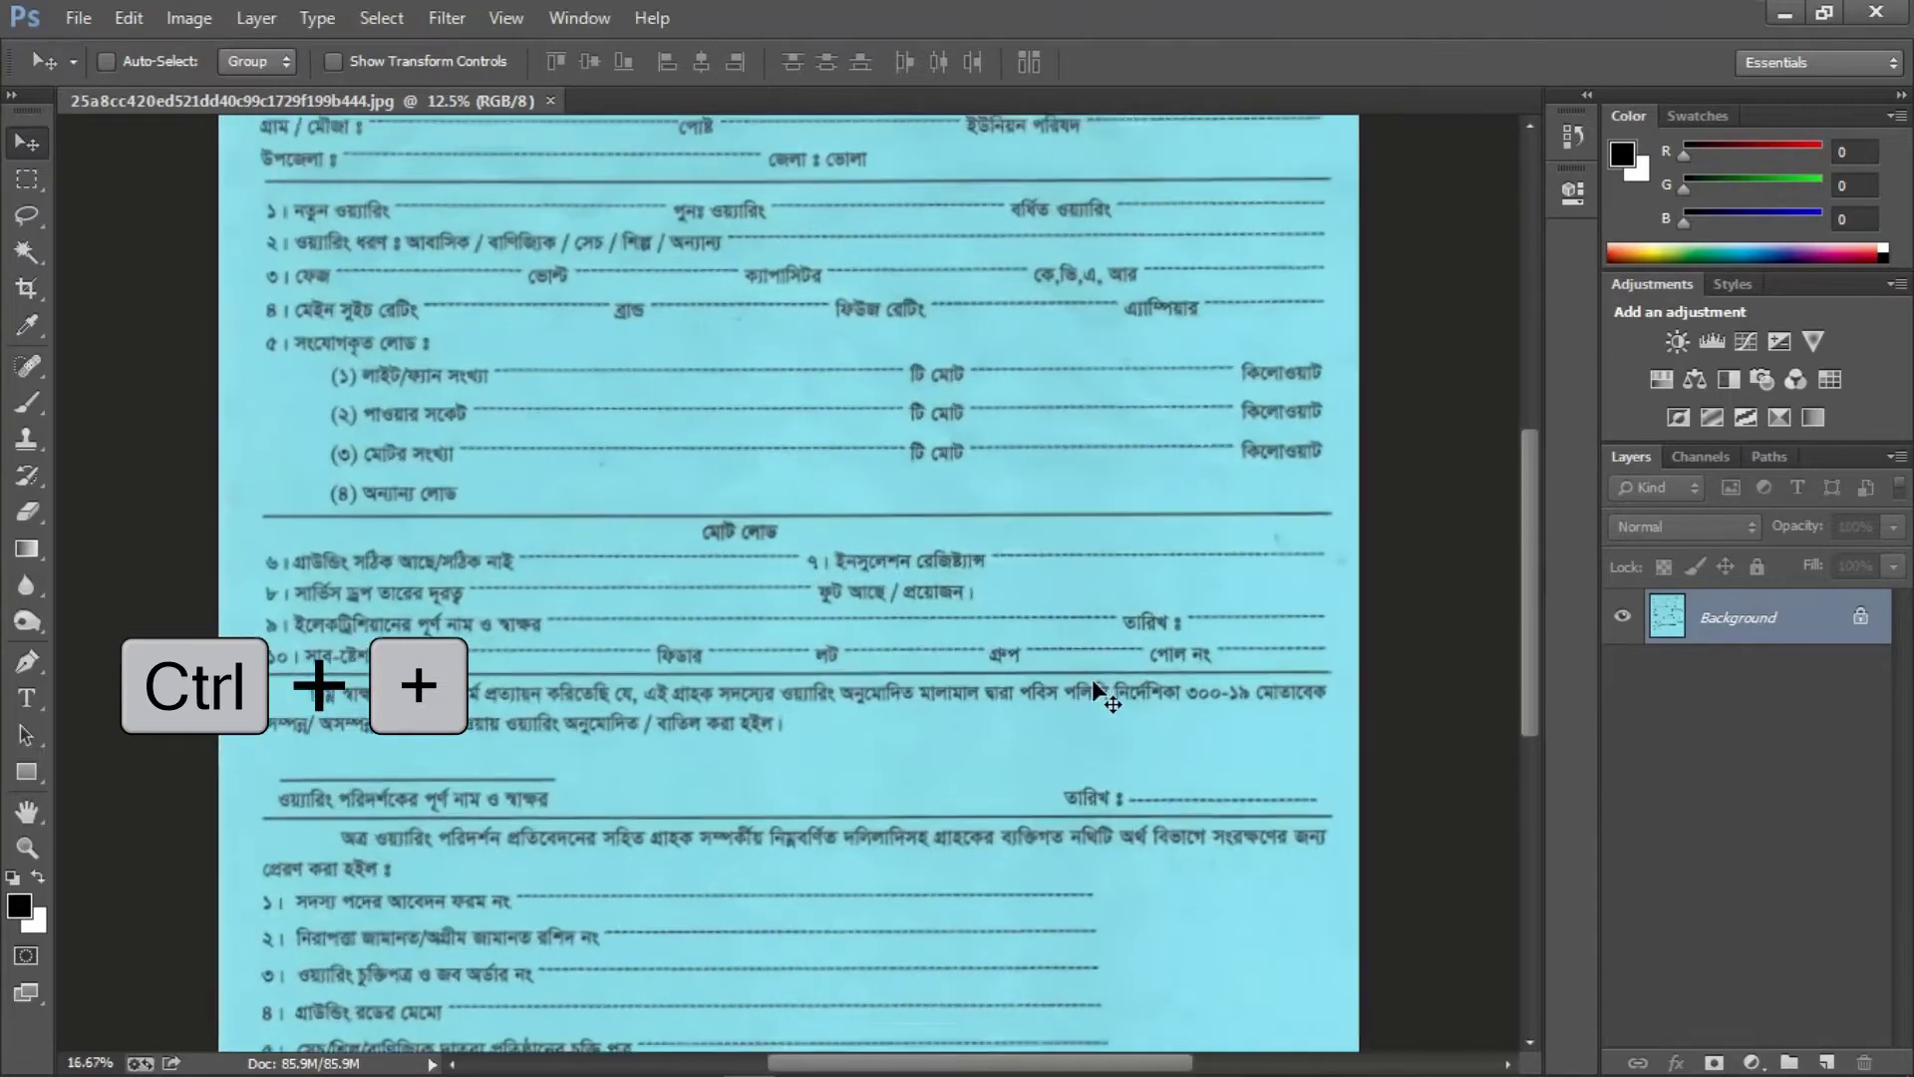
scroll(1087, 682, up, 3)
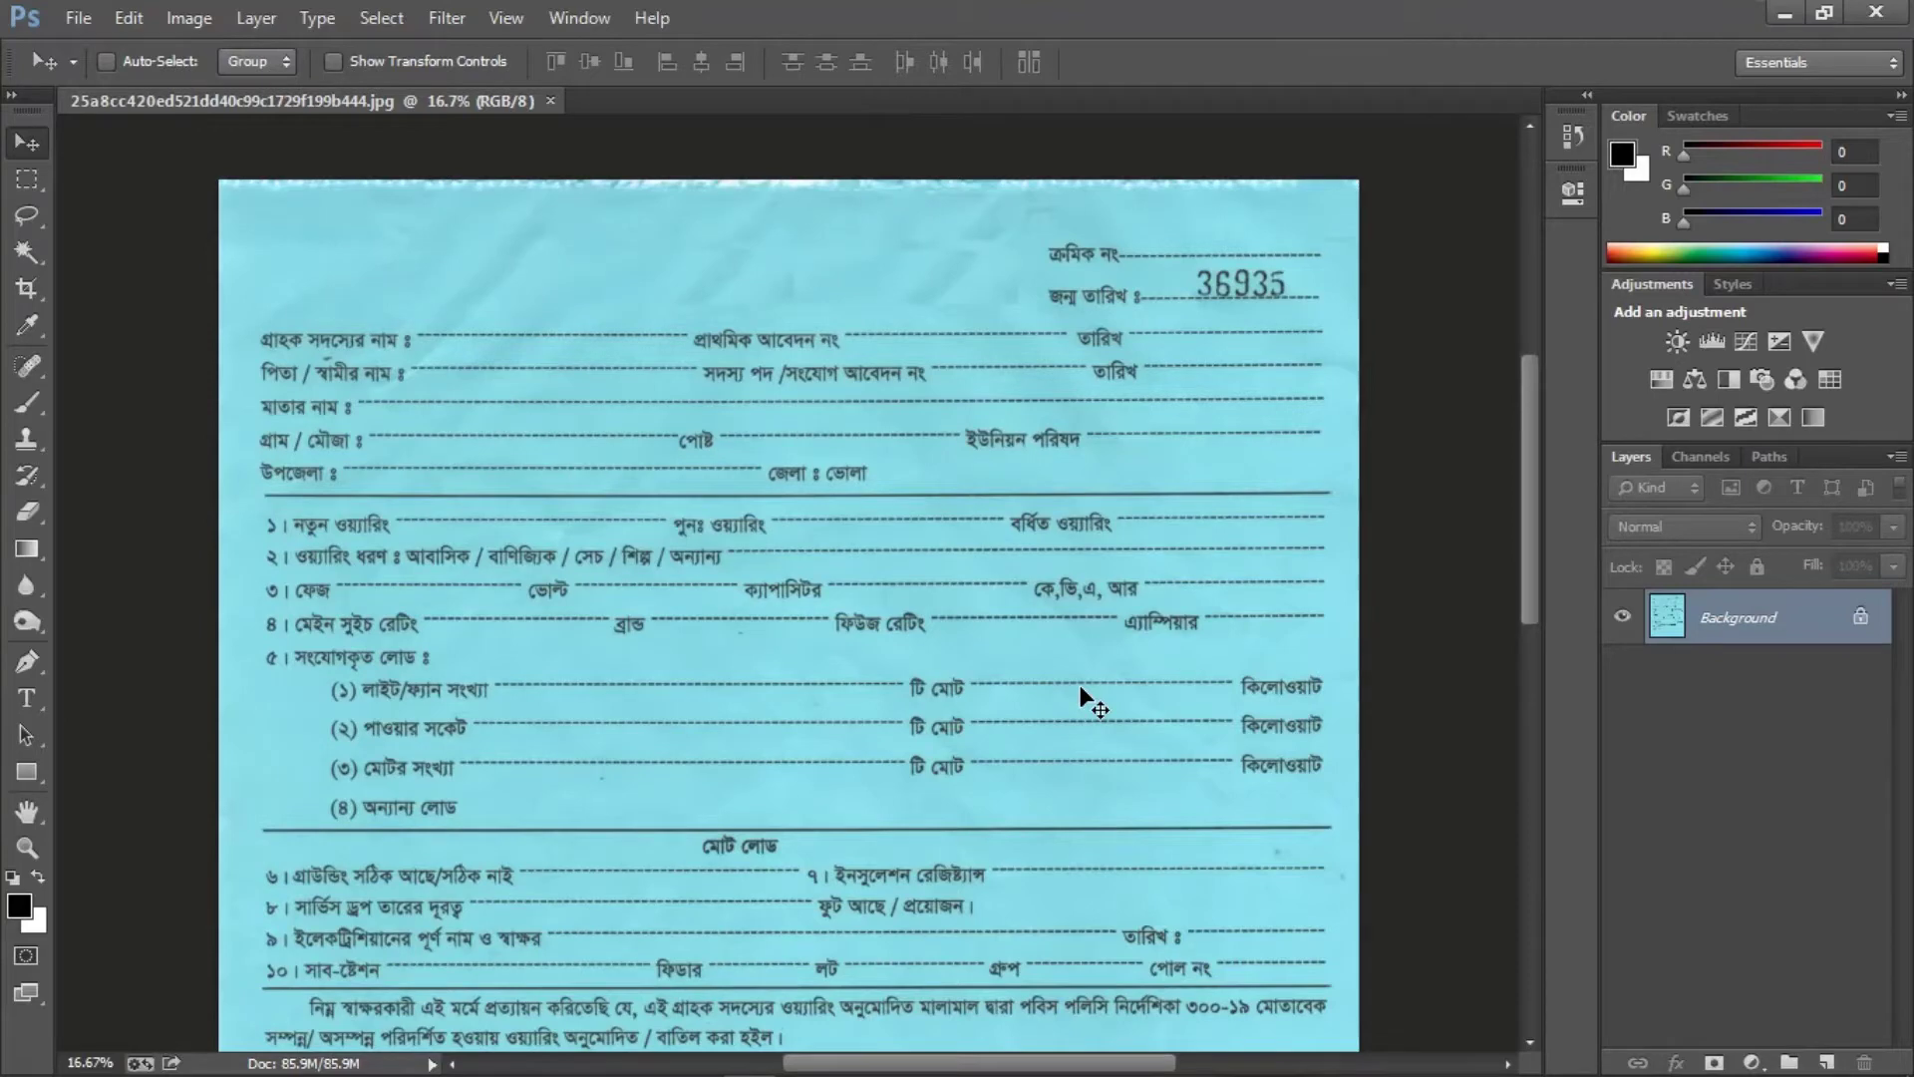
key(ctrl+l)
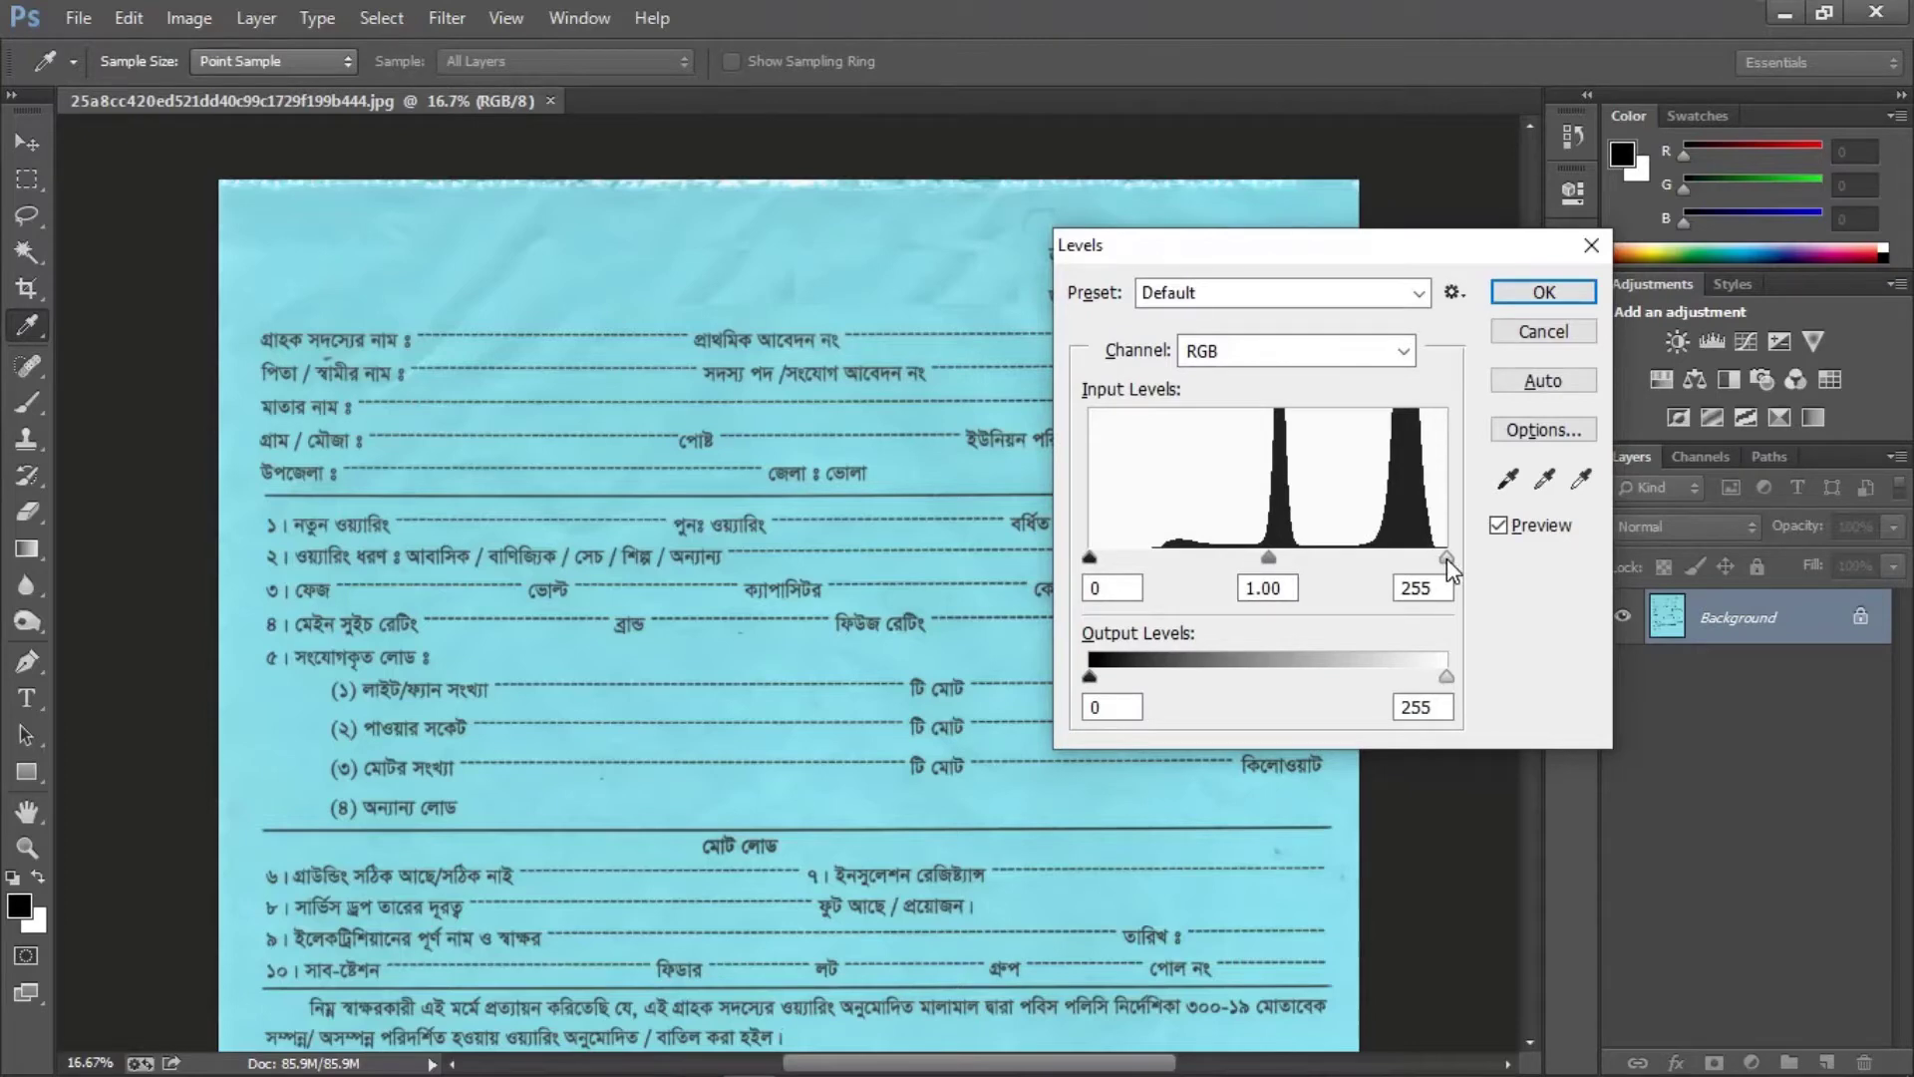
drag(1445, 559, 1382, 563)
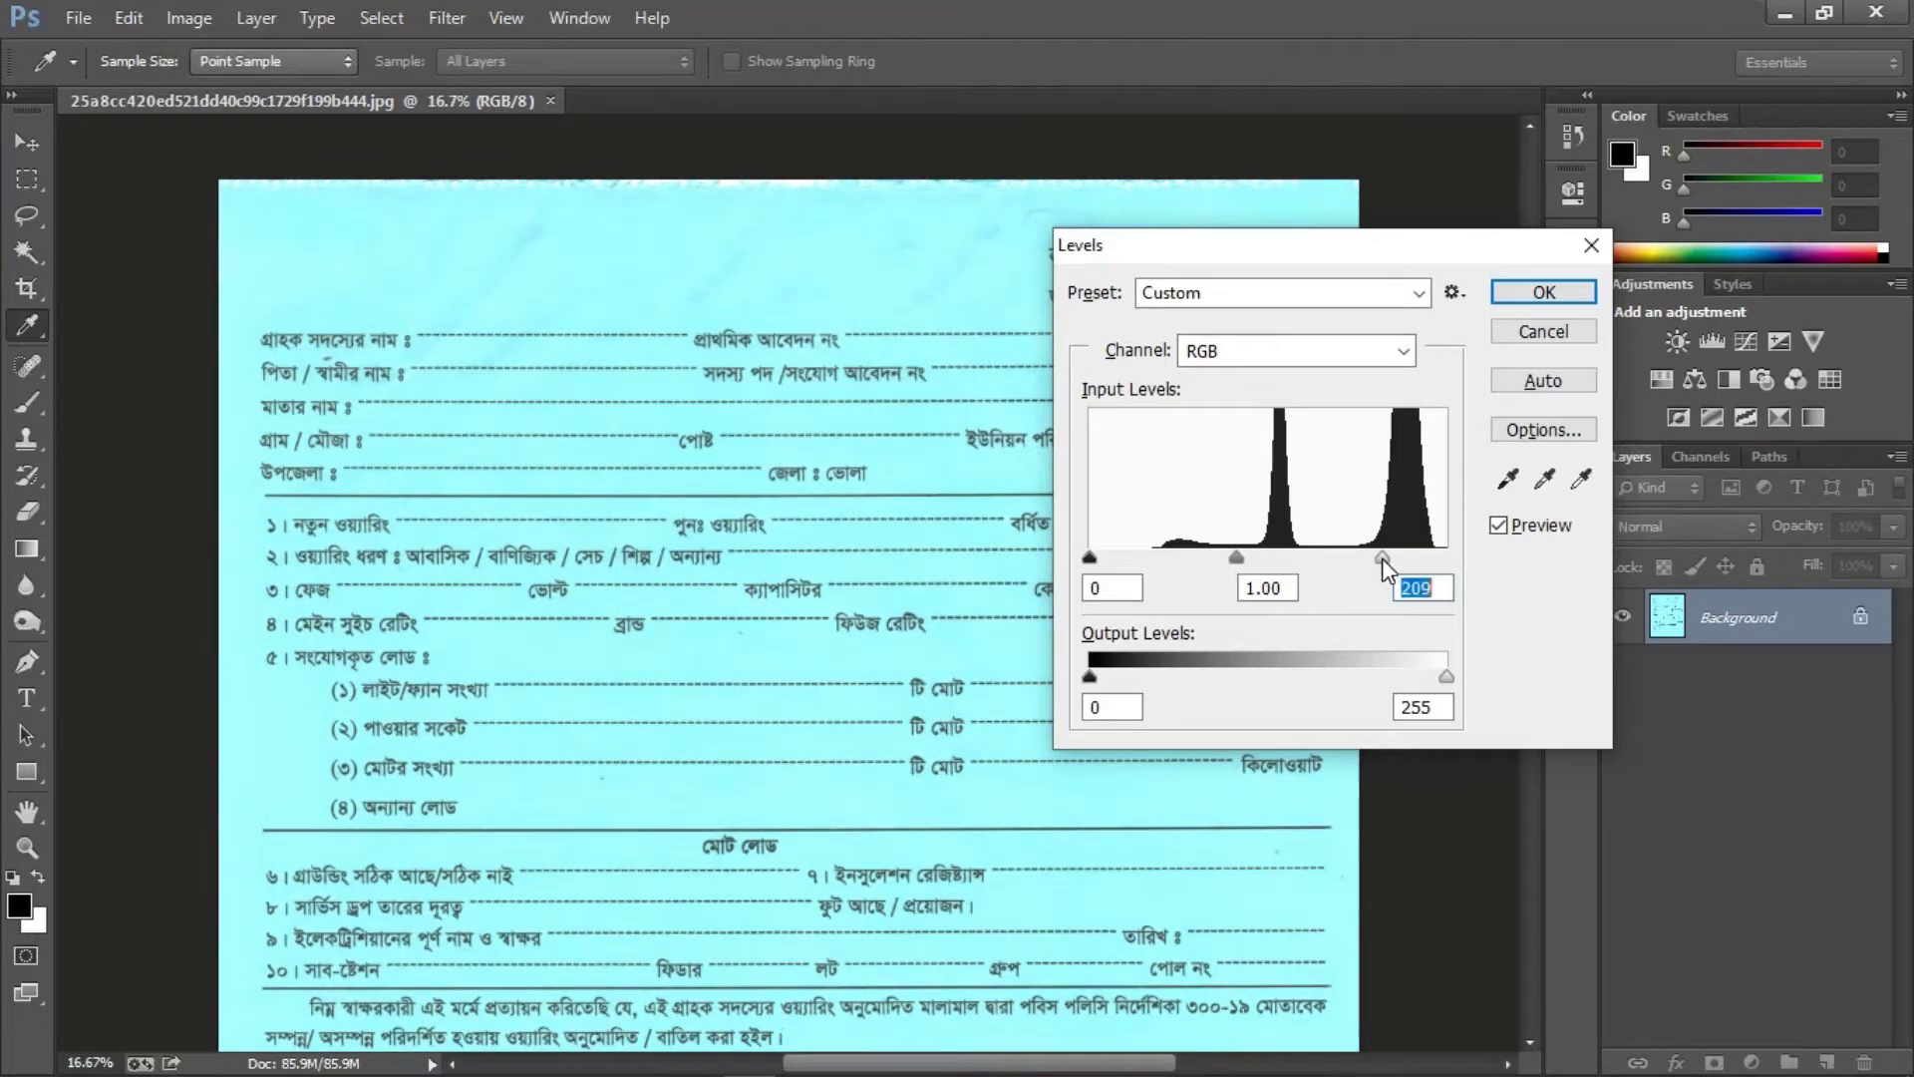
click(1086, 555)
drag(1109, 564, 1148, 563)
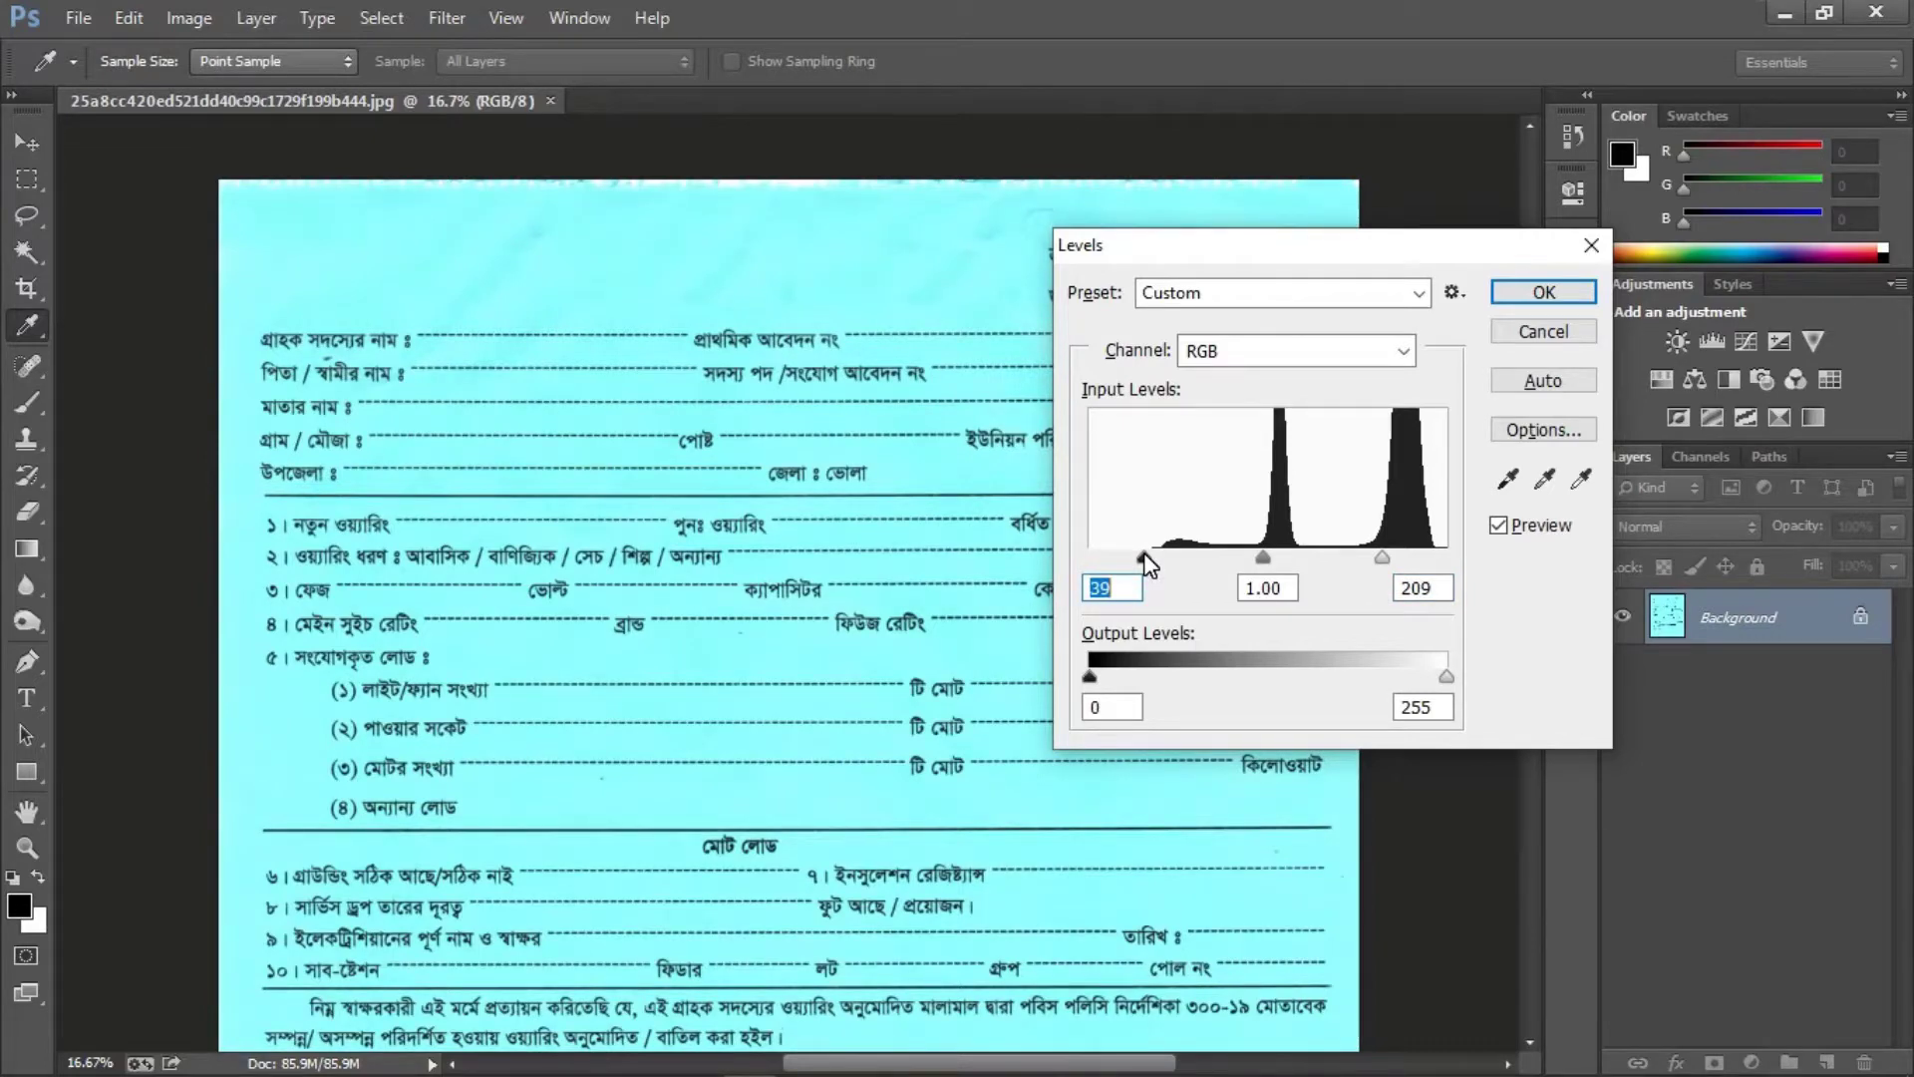
click(1536, 294)
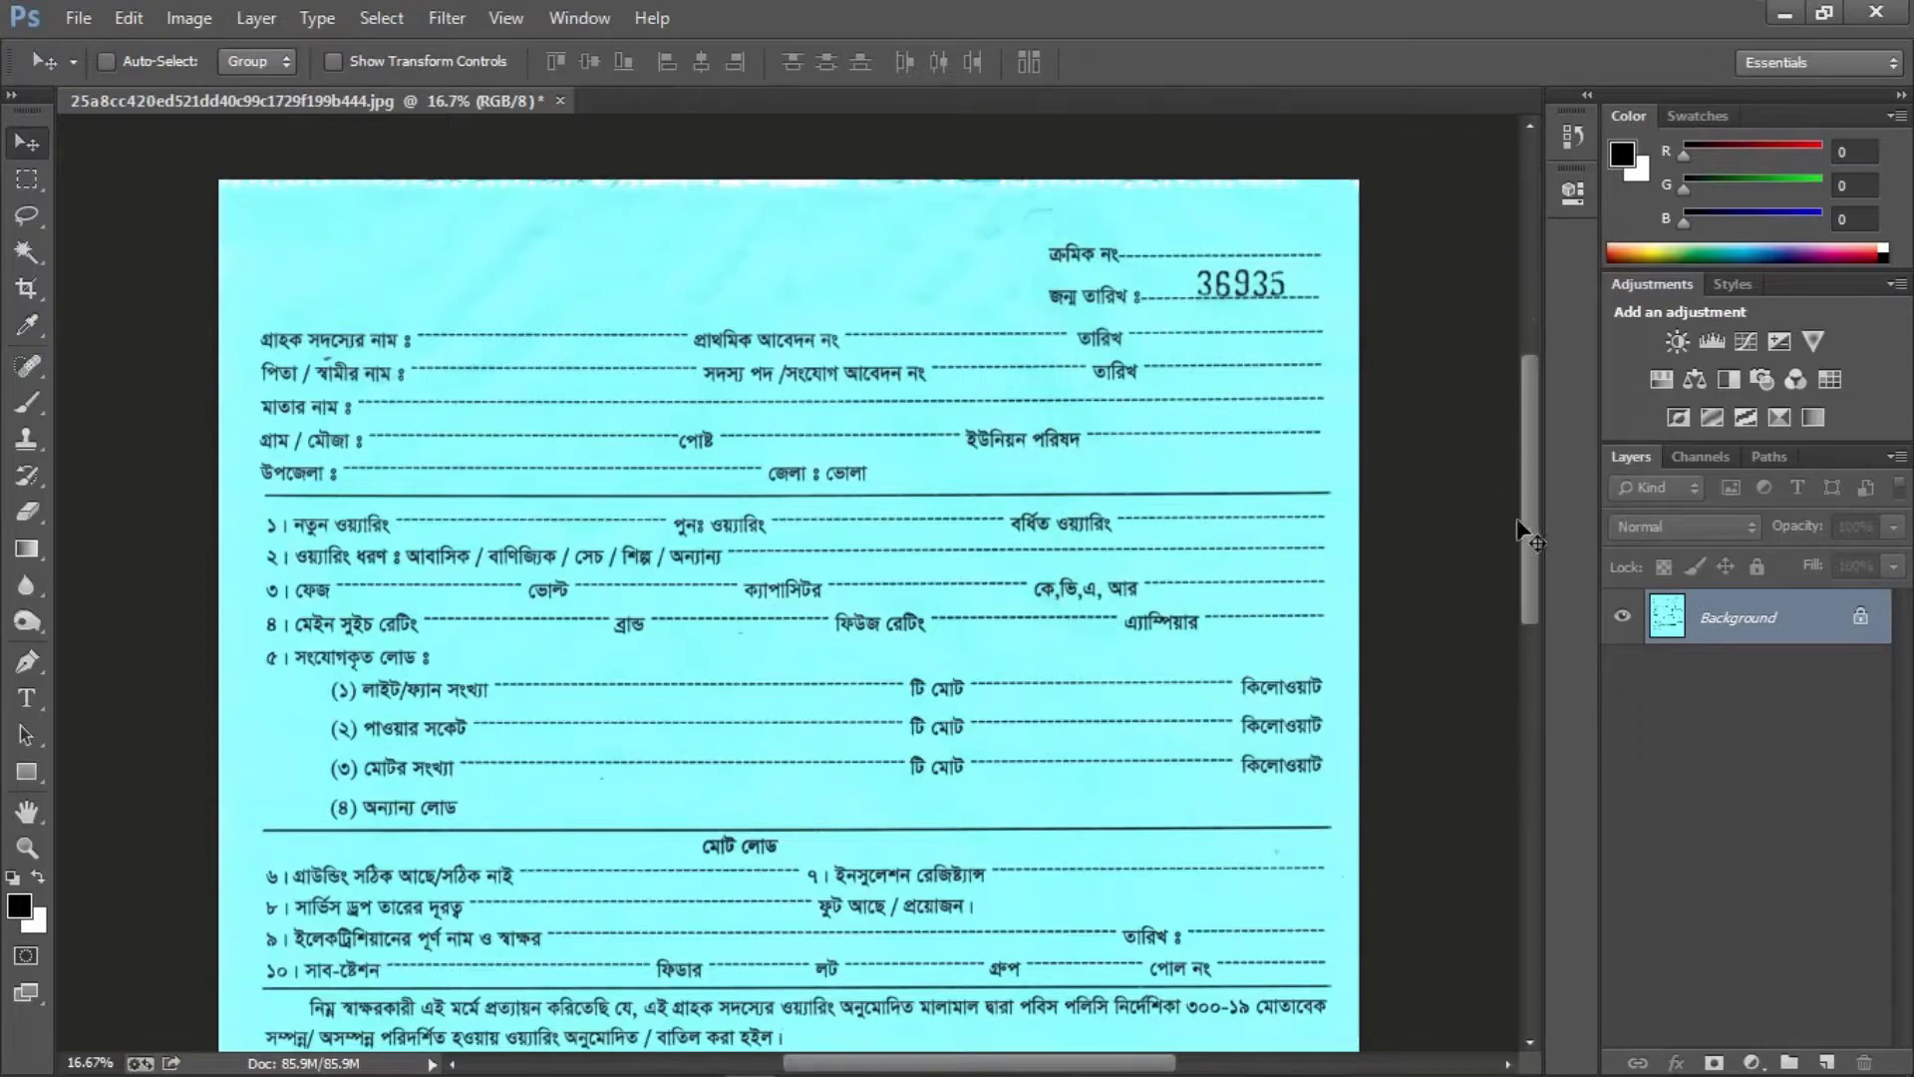
Step: Select the cyan paper background with Color Range, sampling the blank area near the page's upper-left corner at fuzziness 200
scroll(1101, 720, down, 4)
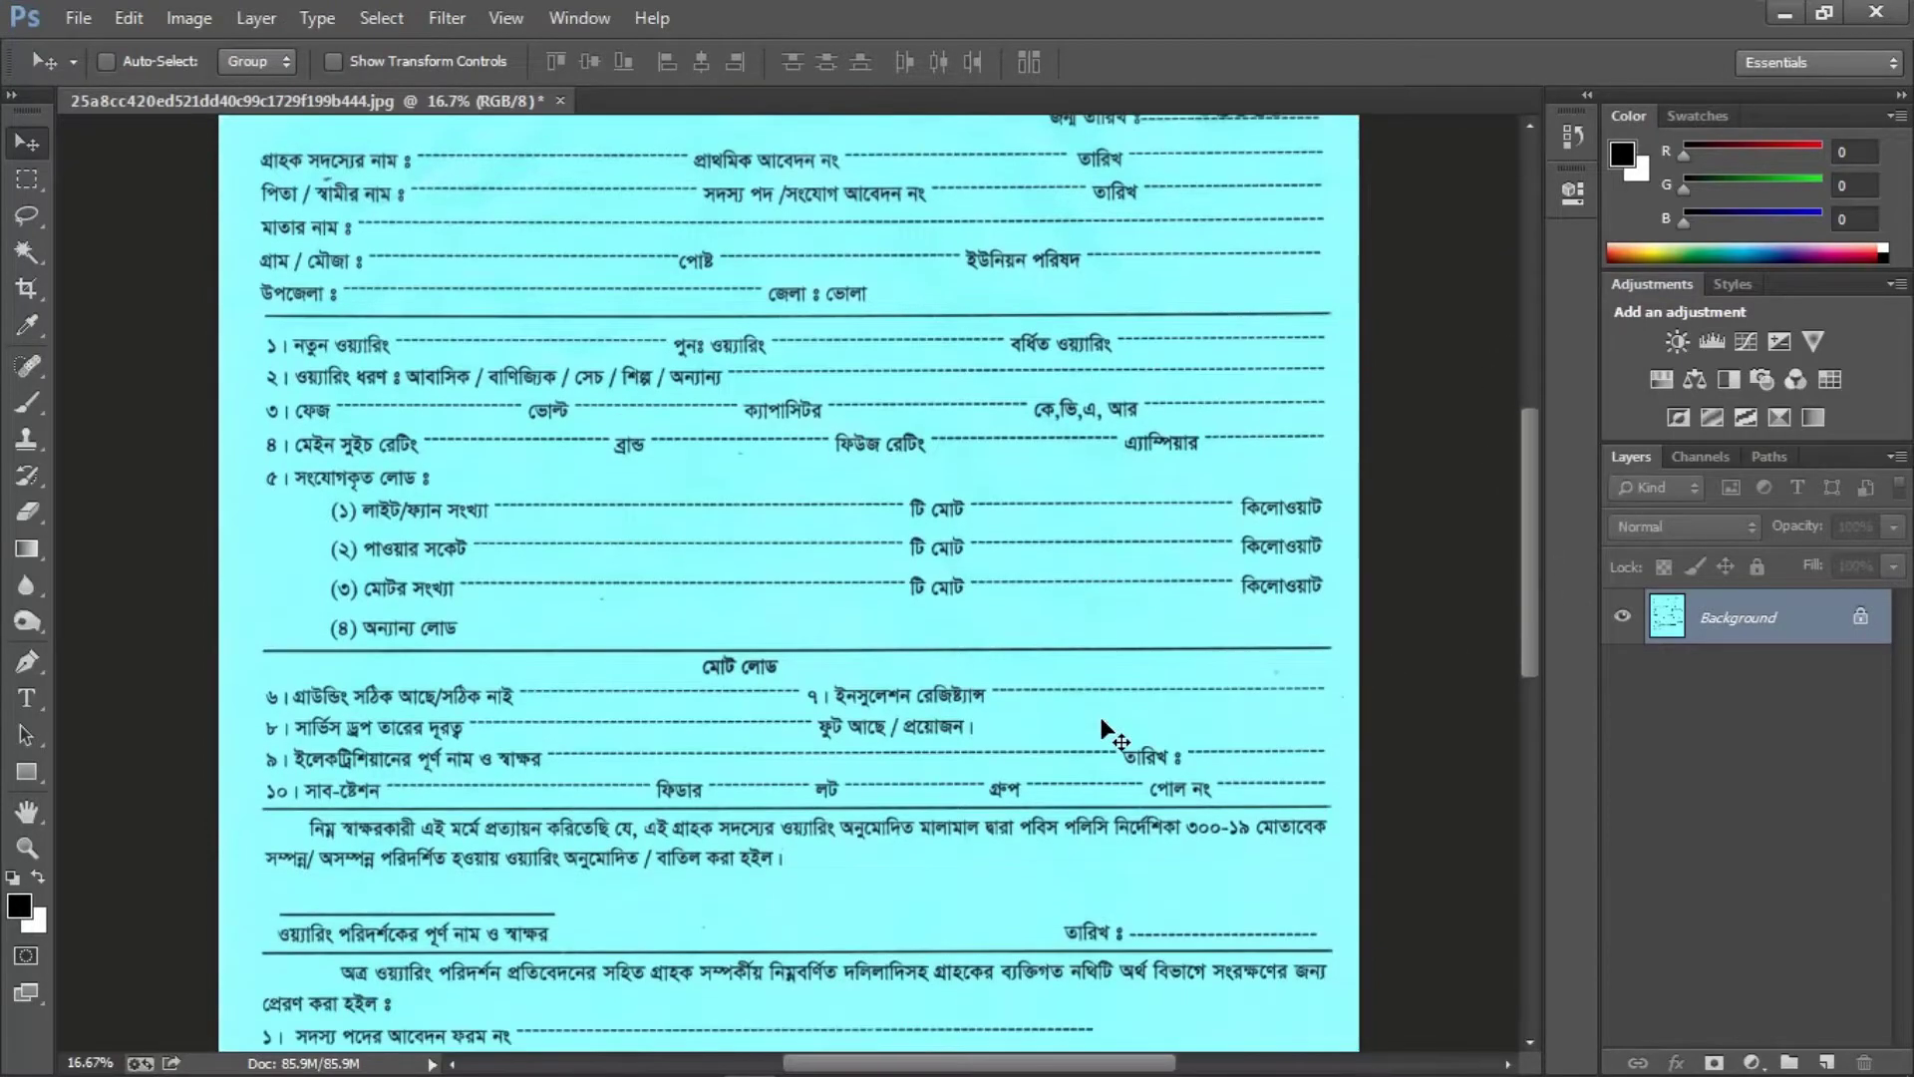
scroll(1102, 720, up, 3)
scroll(1101, 731, up, 2)
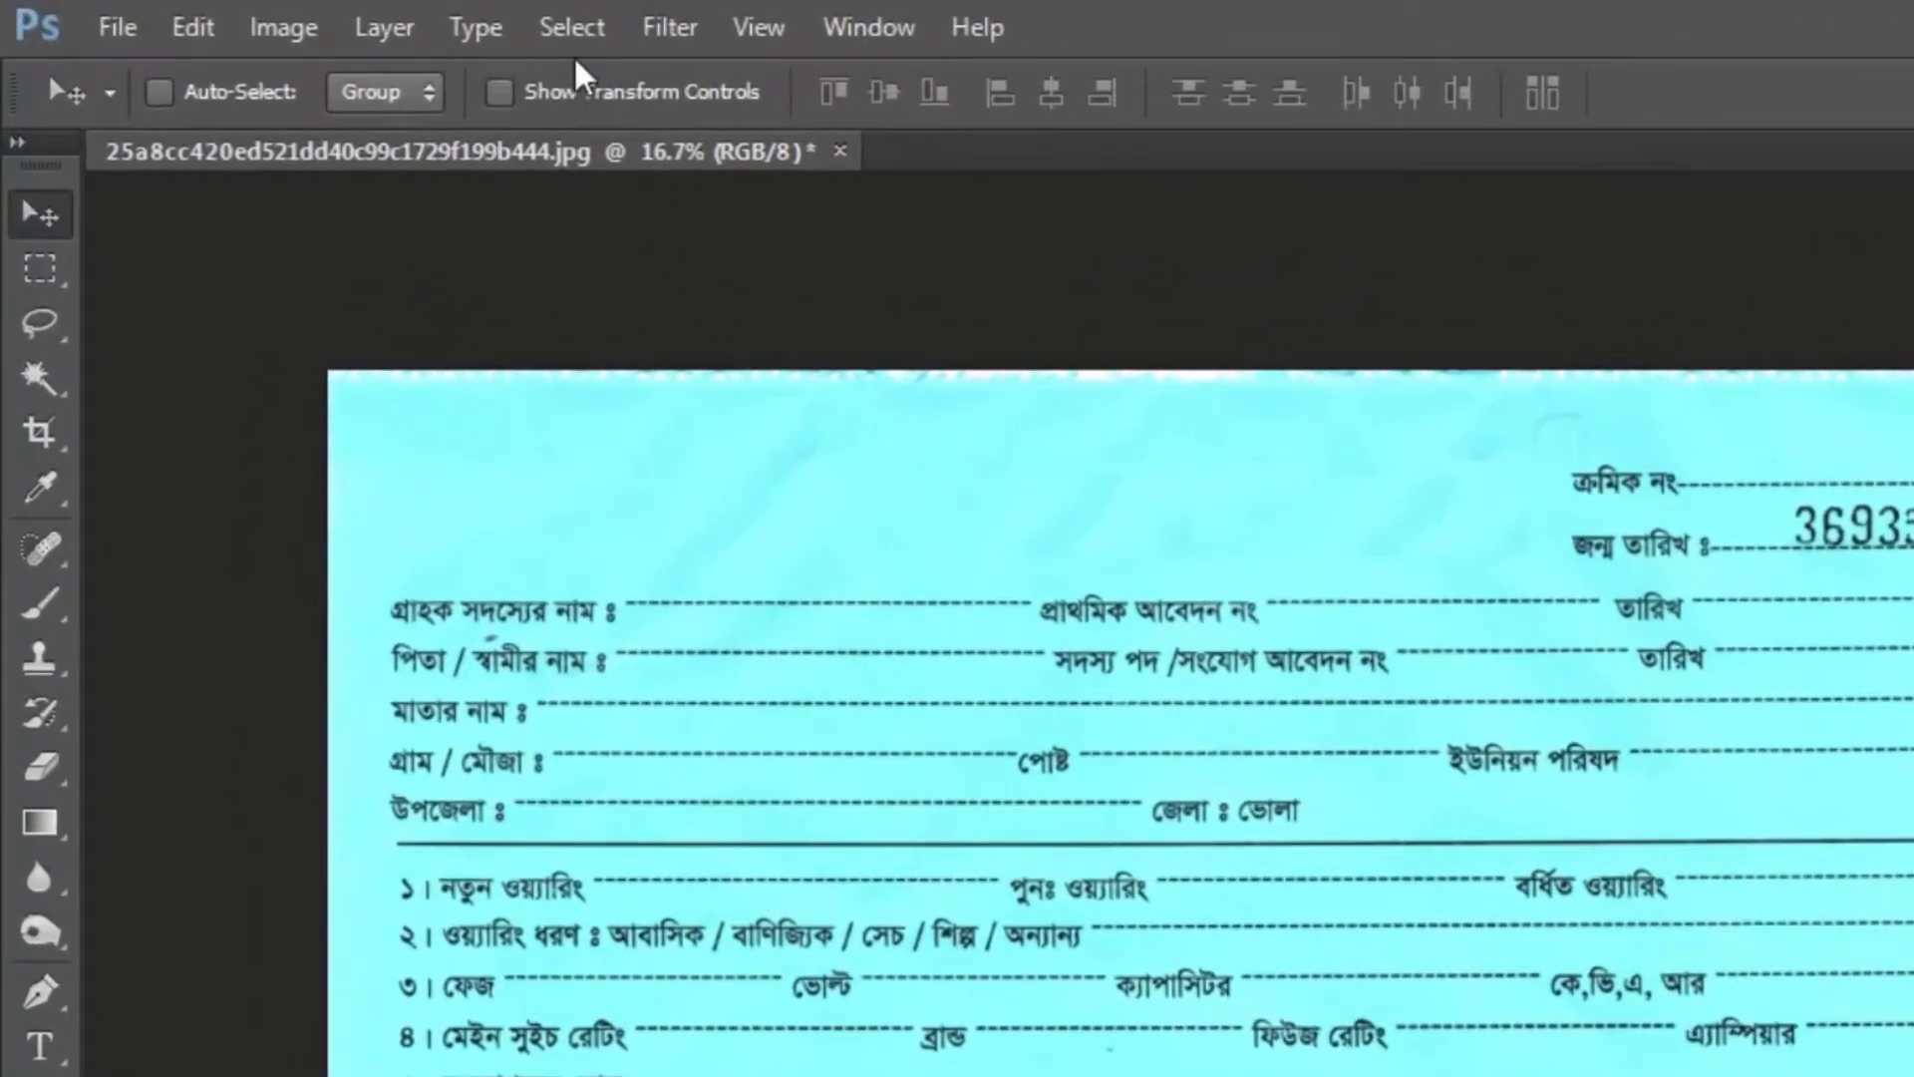
click(569, 30)
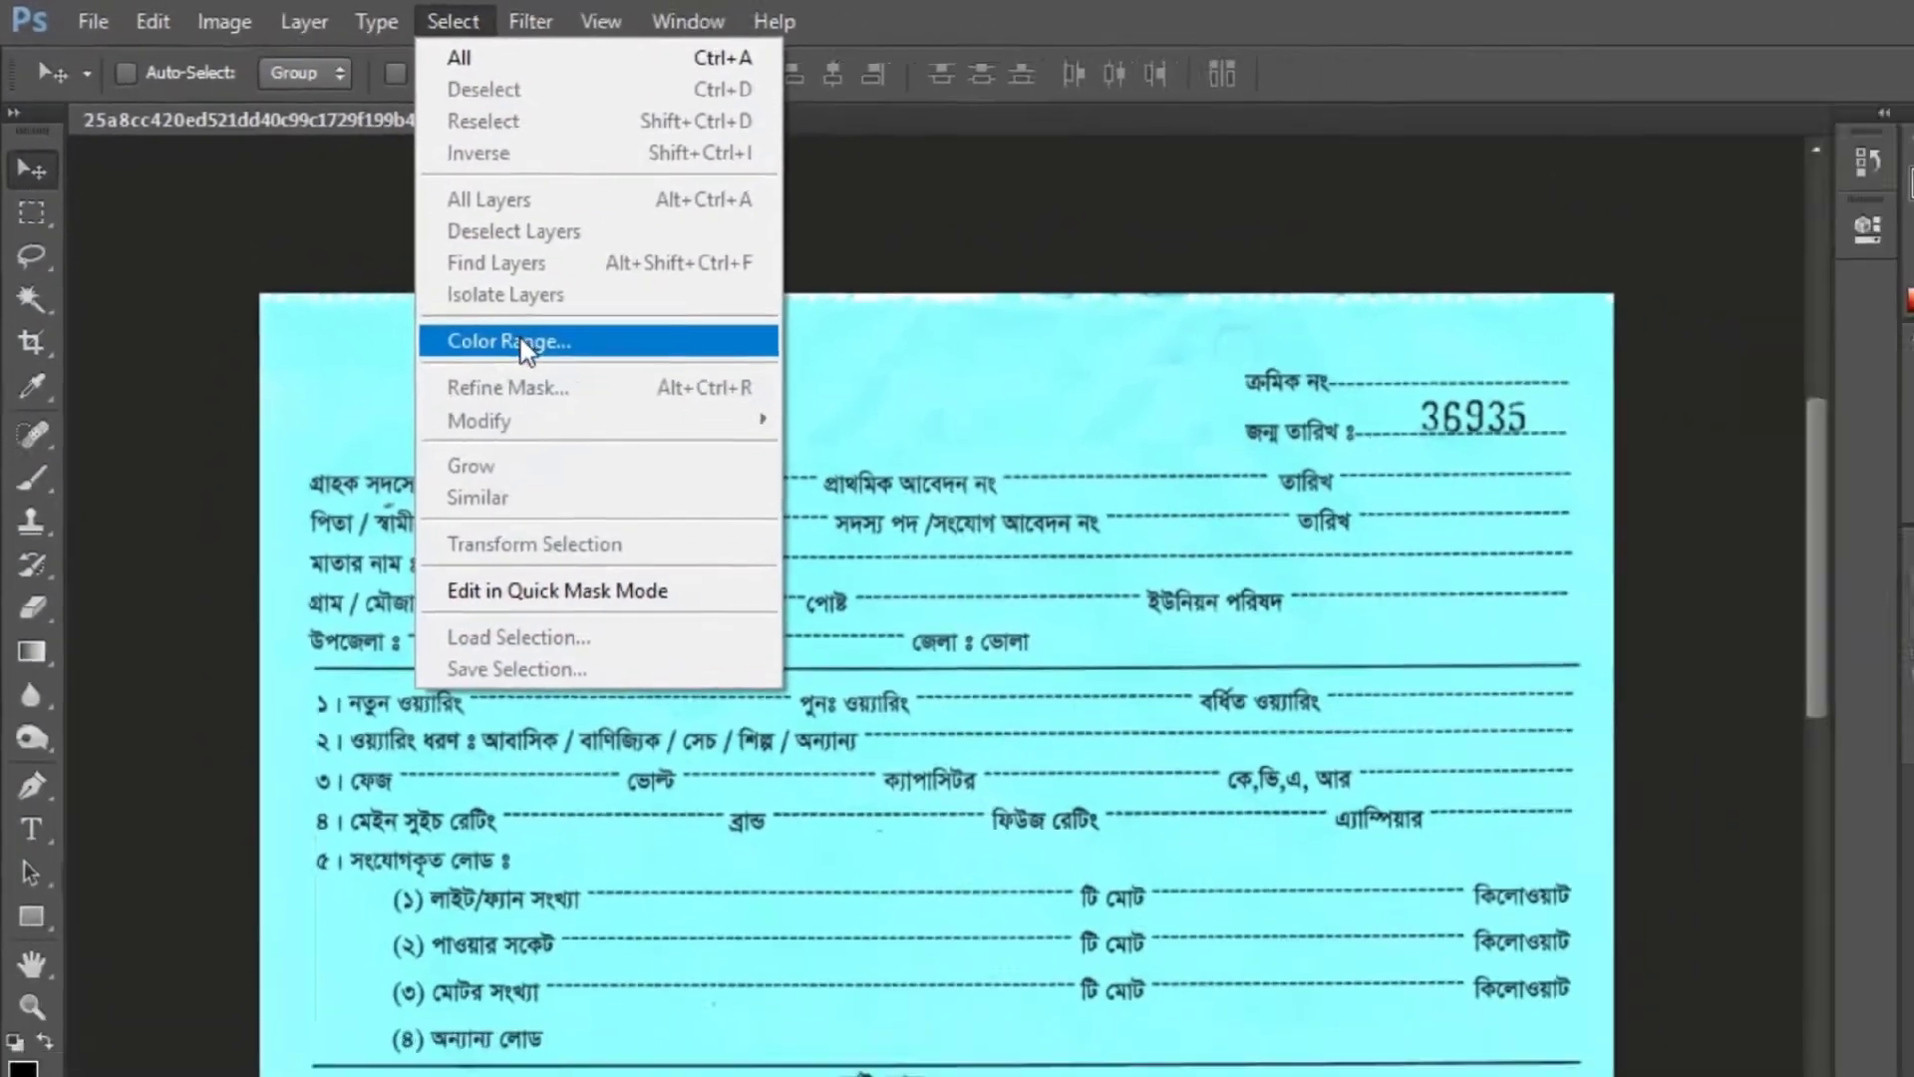
click(526, 344)
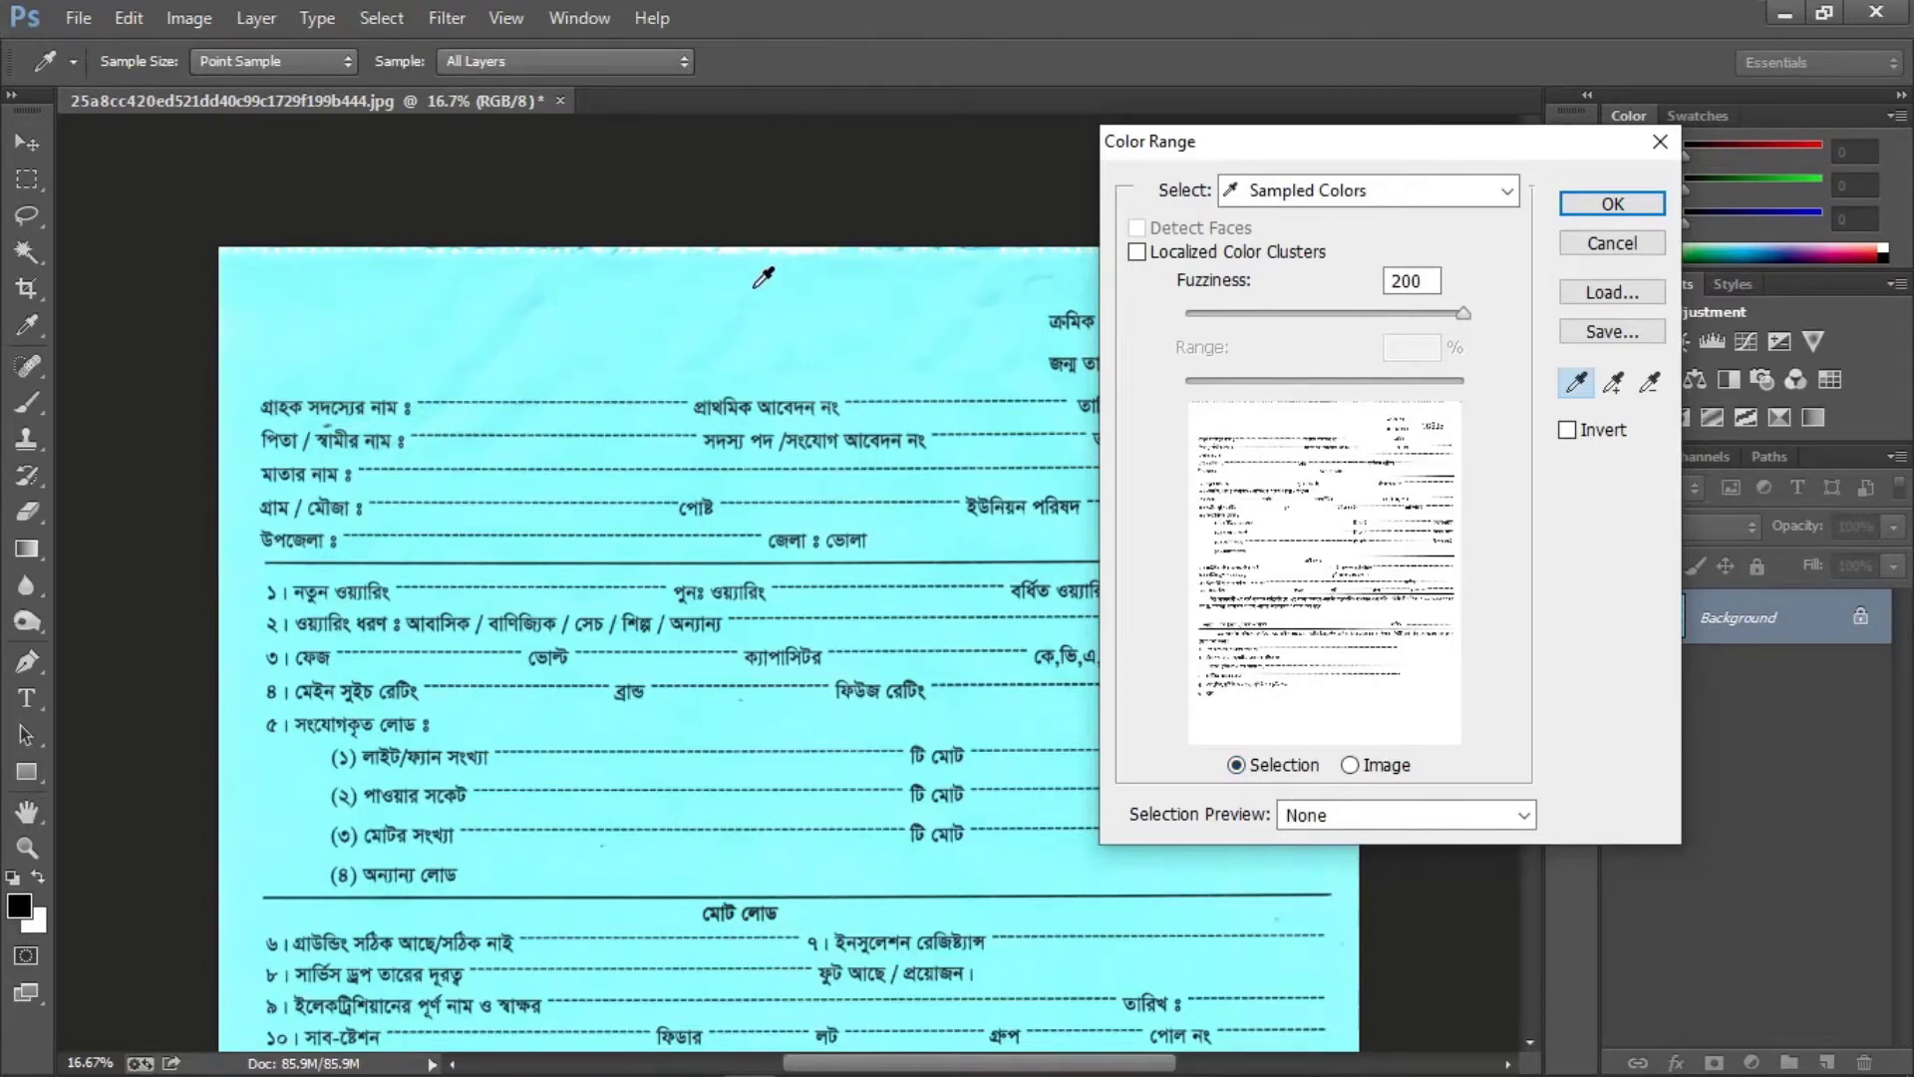
click(317, 284)
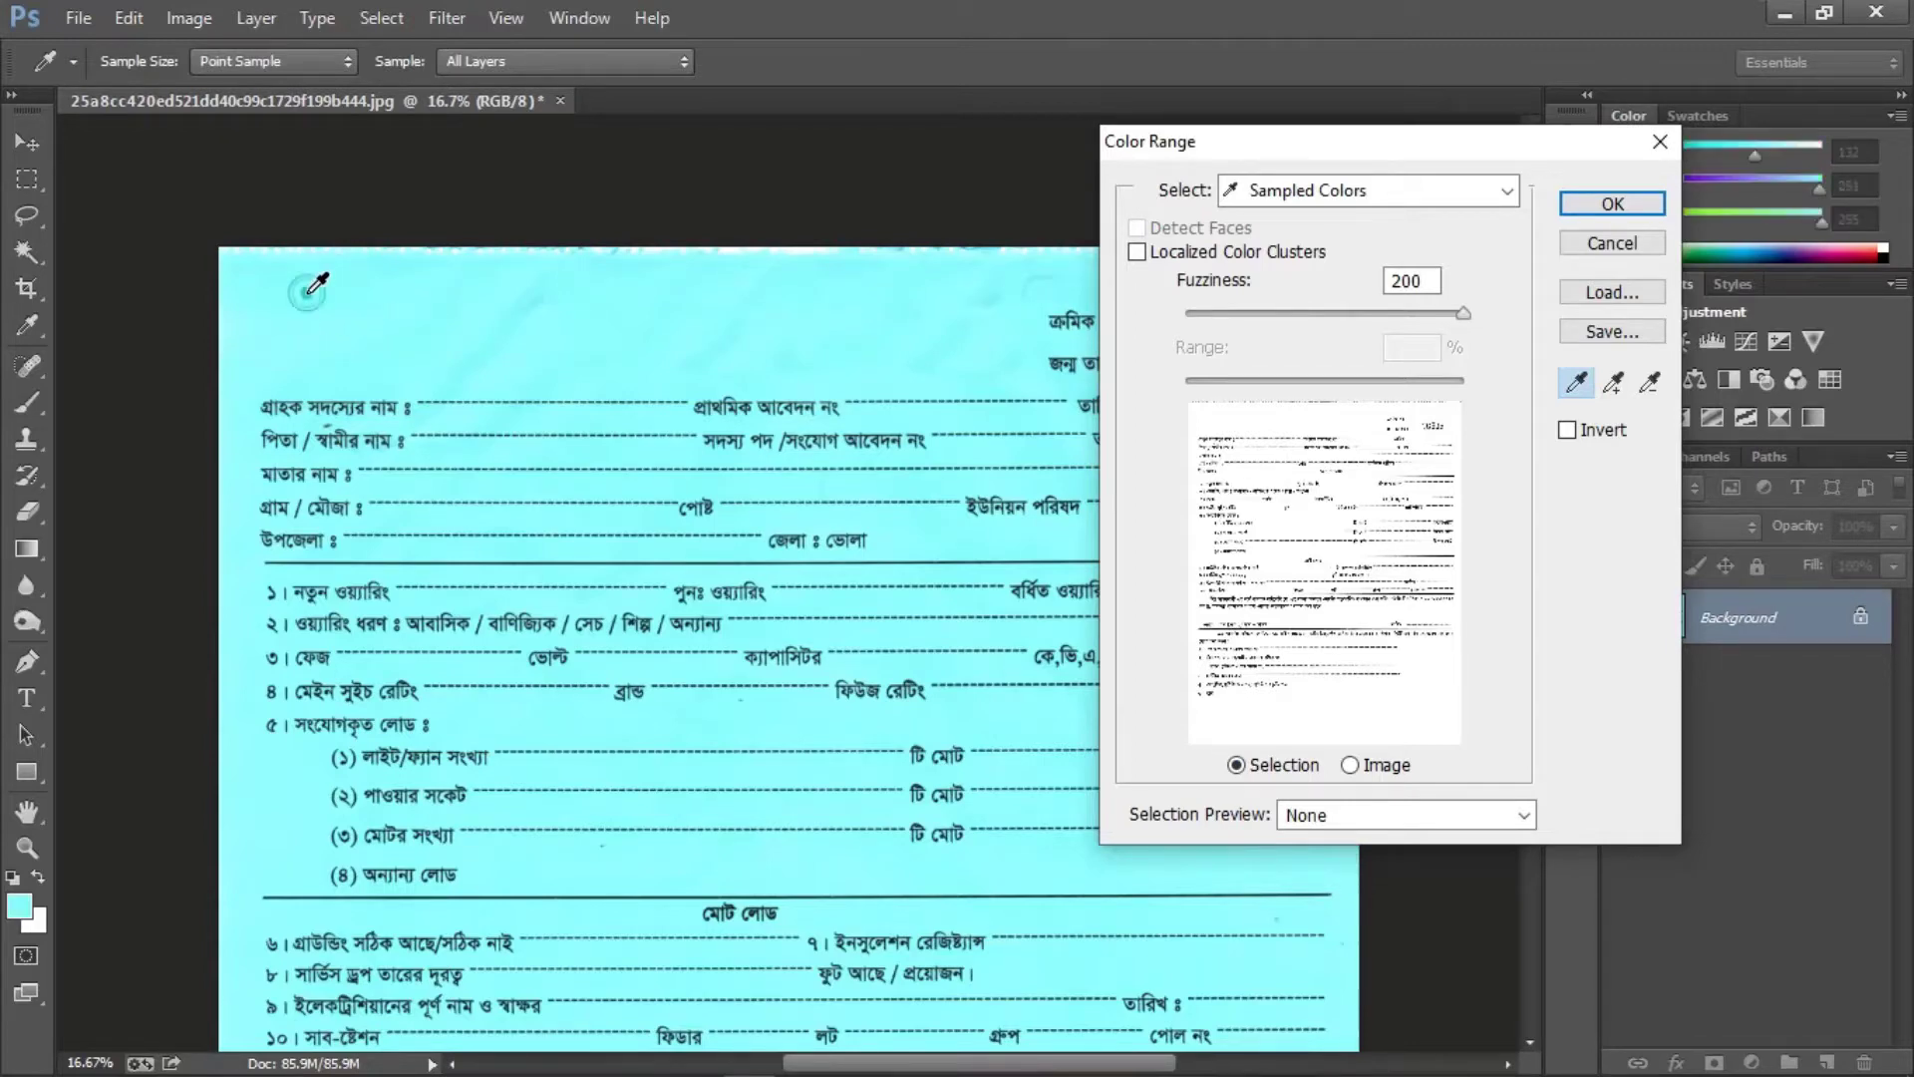
click(1608, 204)
key(v)
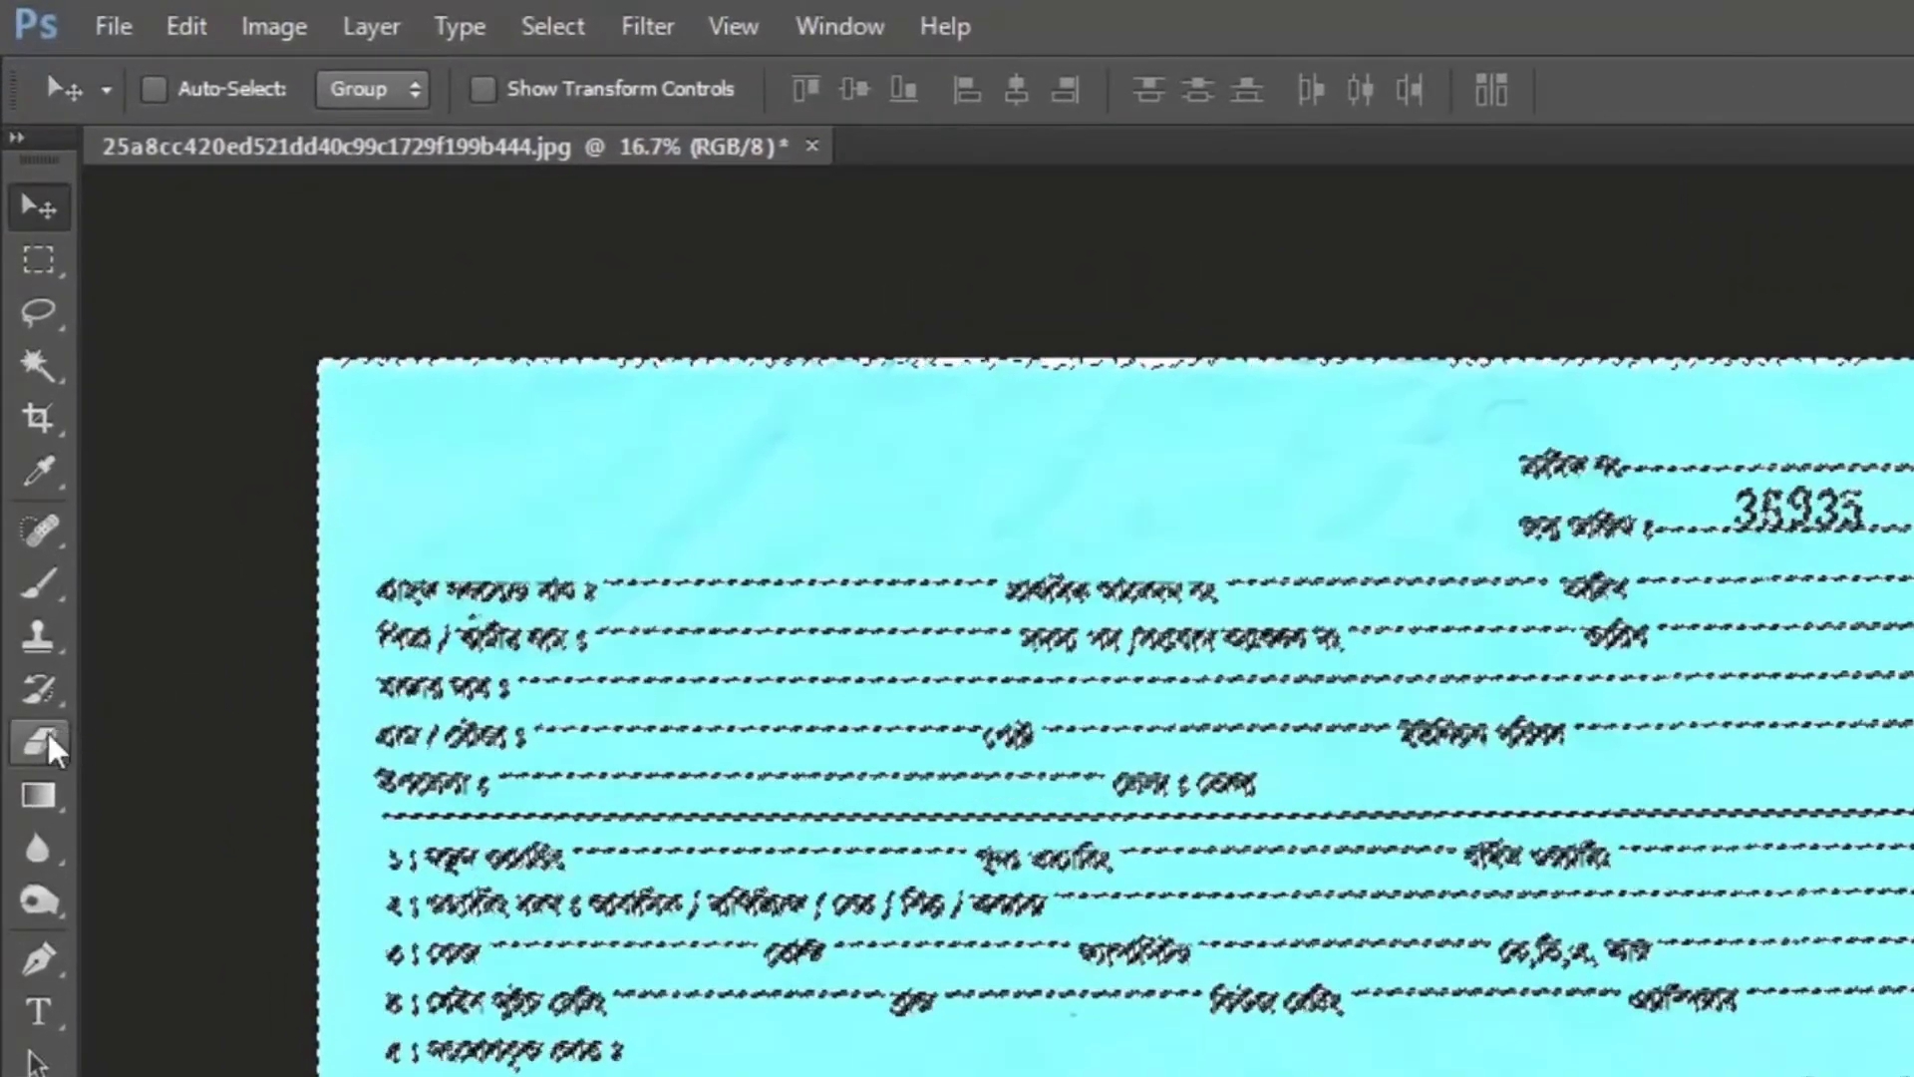
Step: Activate the standard Eraser tool and set its brush size to 132 px
click(42, 739)
key(e)
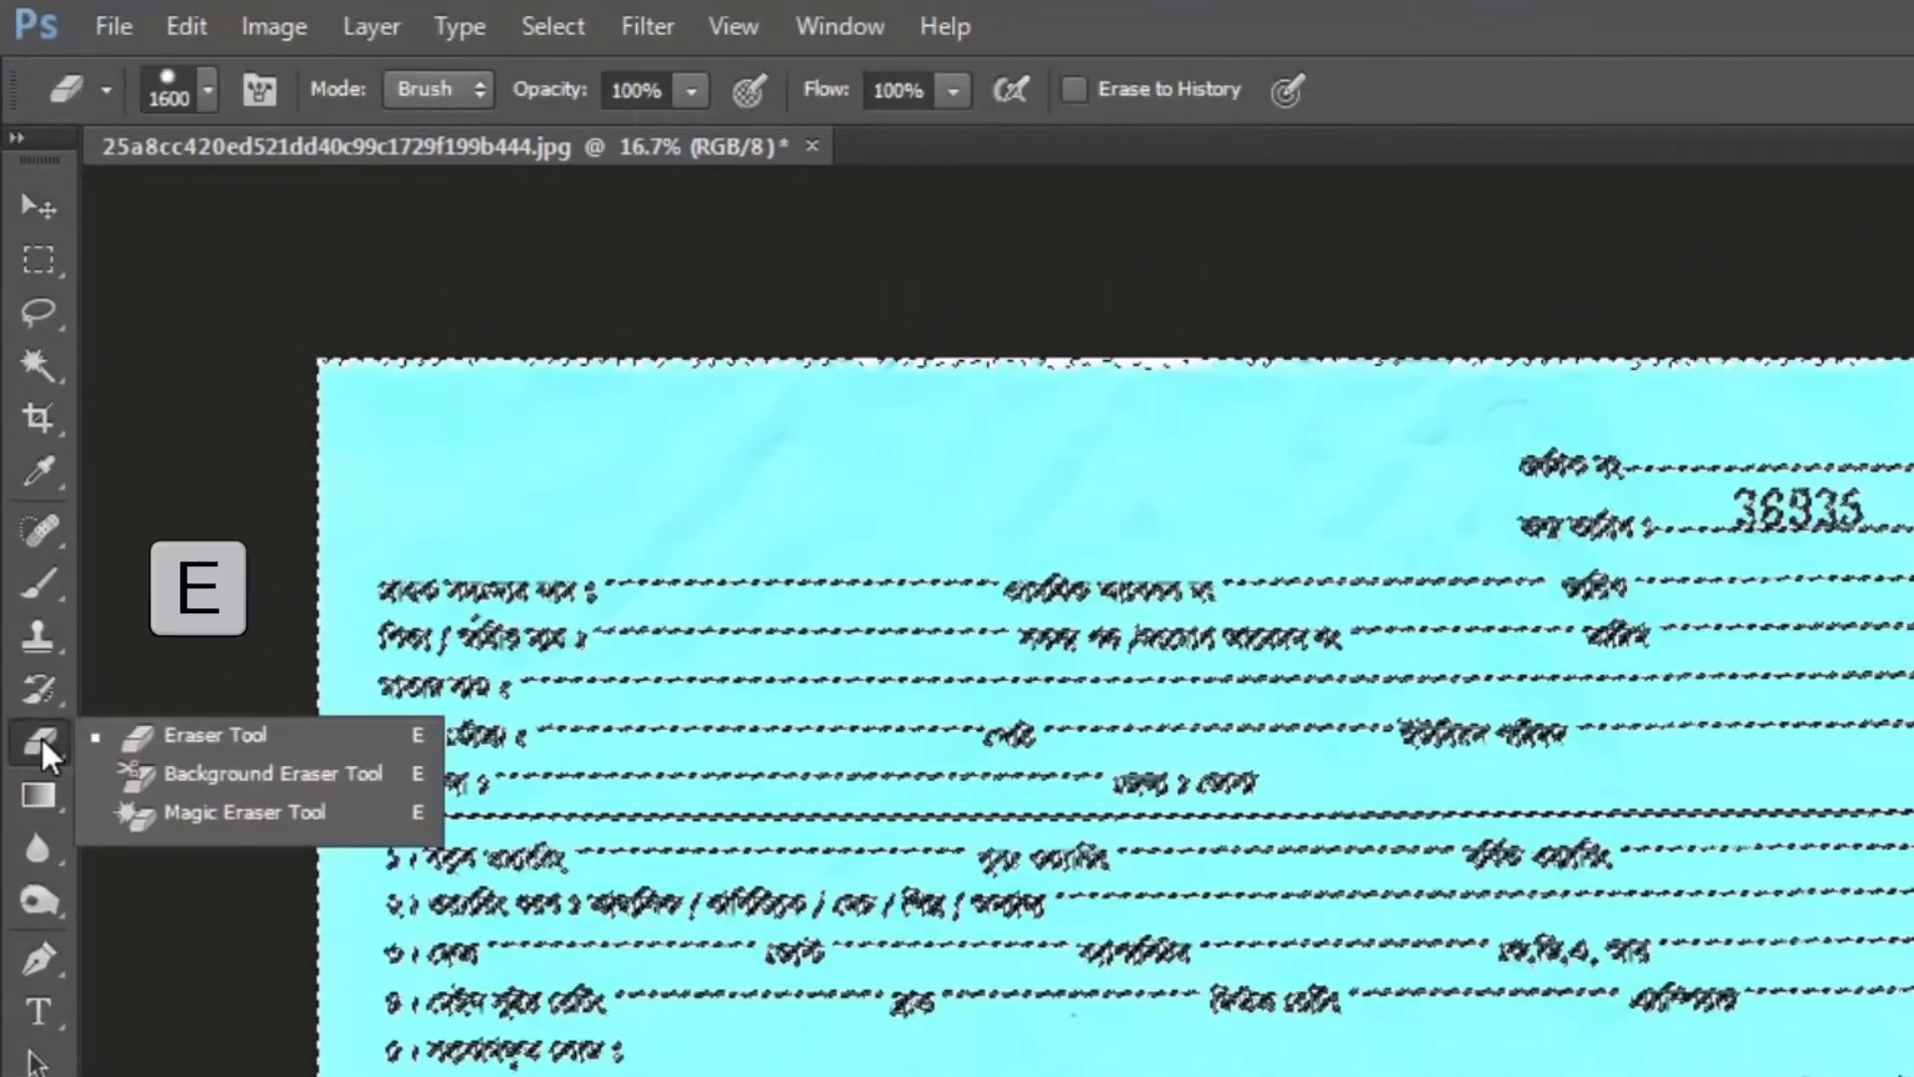
click(211, 738)
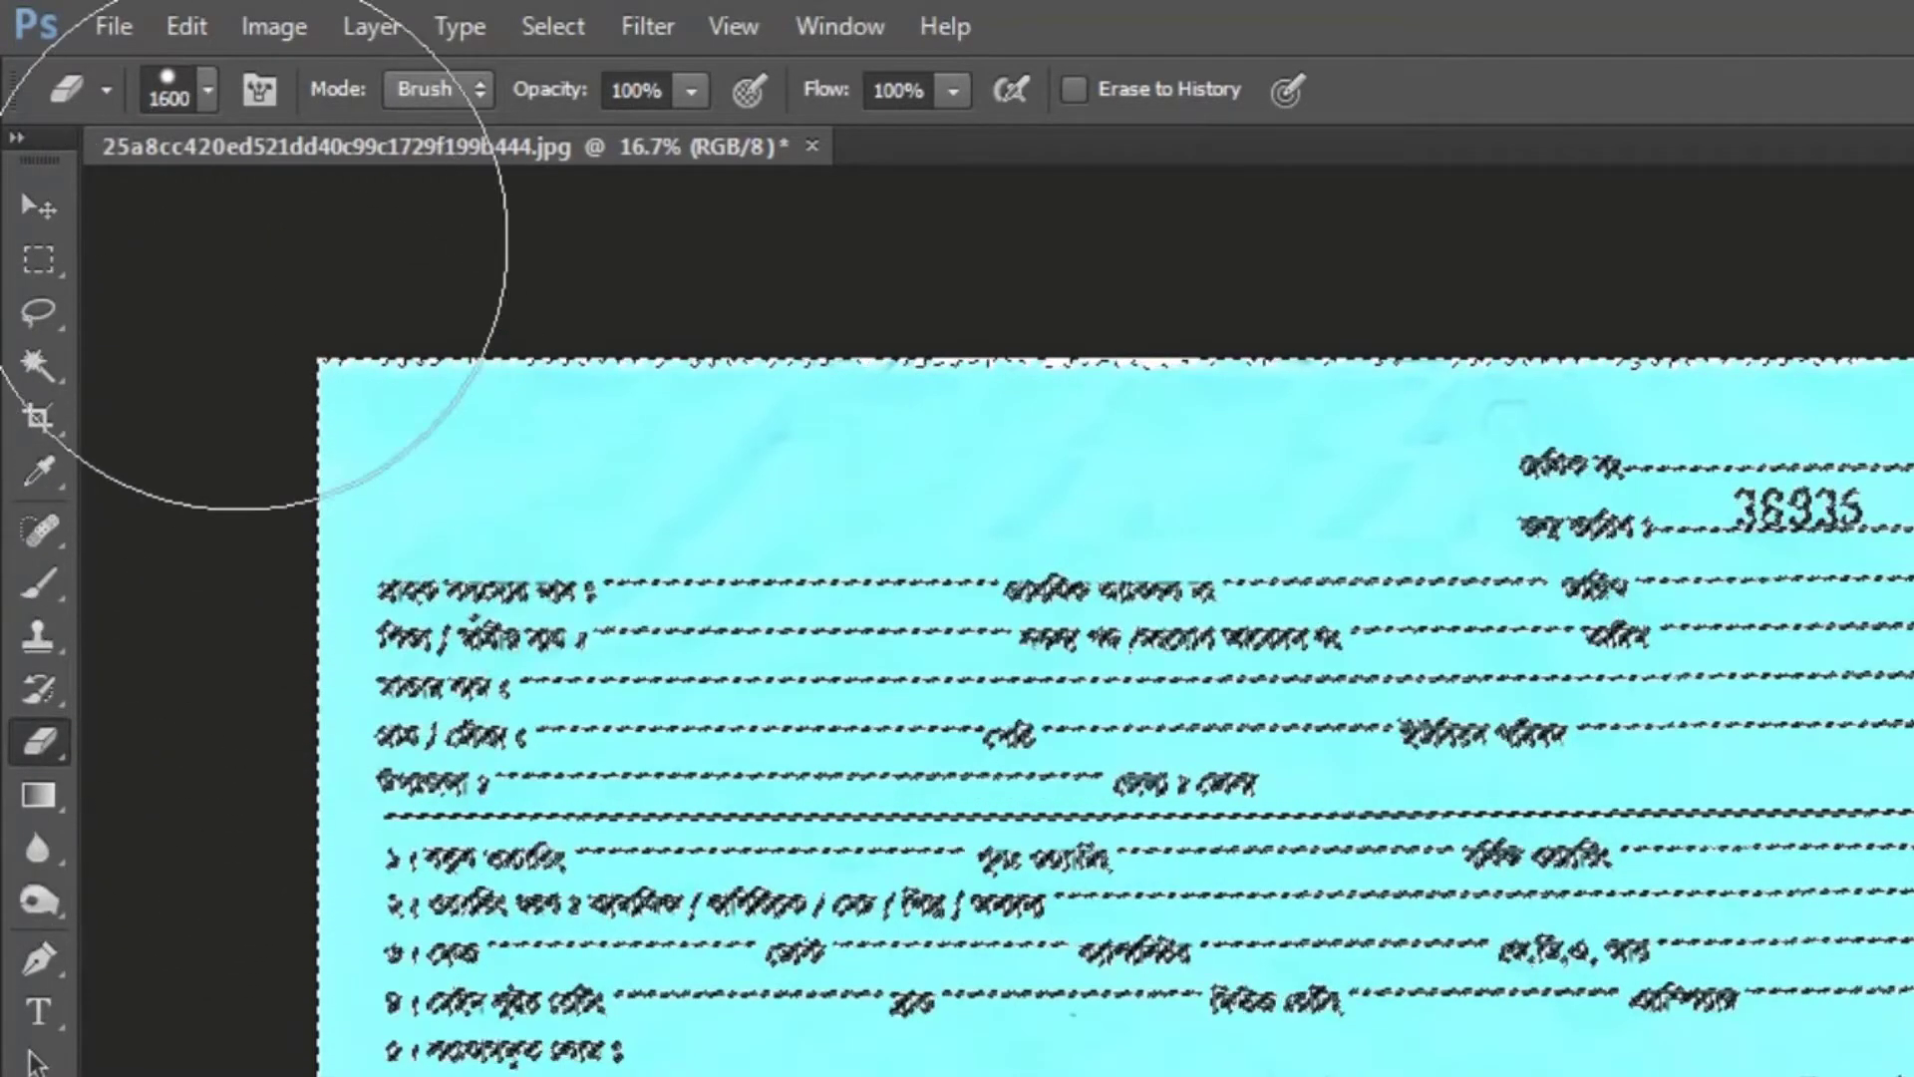
click(207, 92)
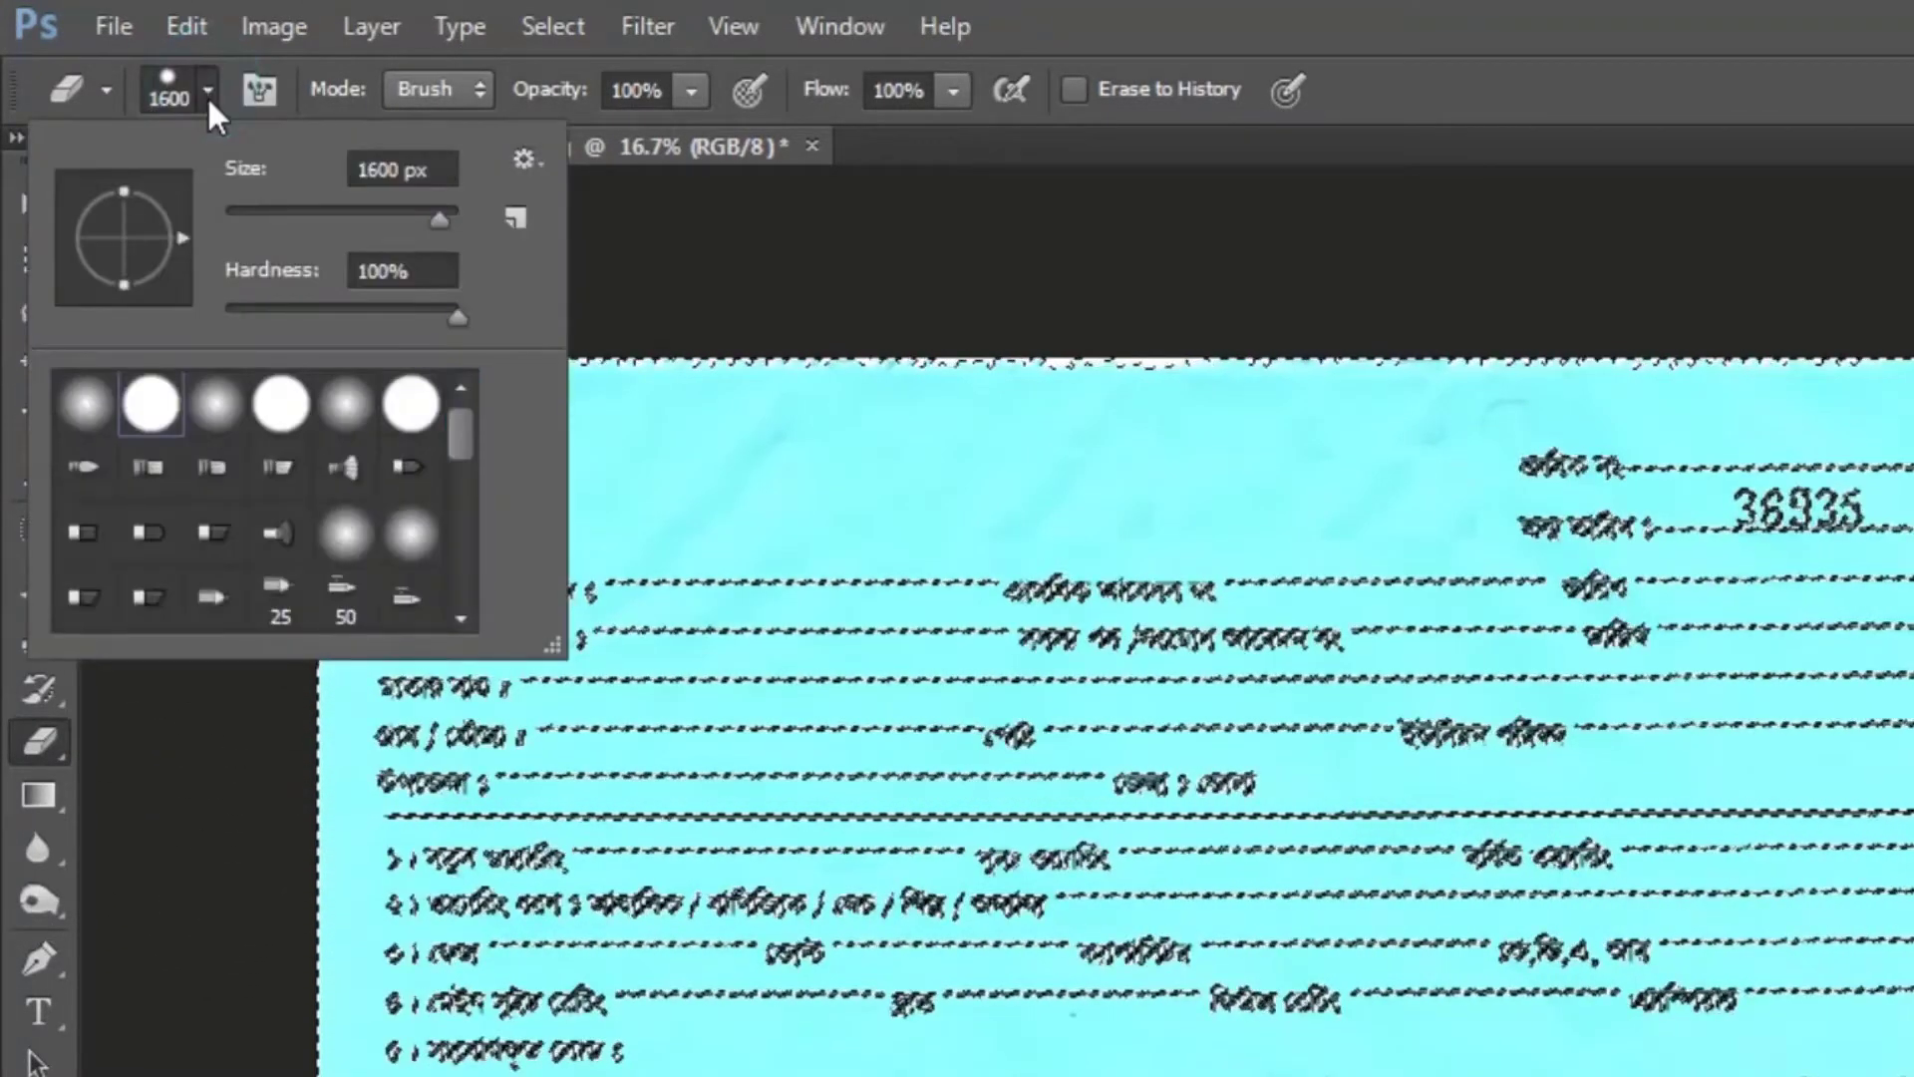
mouse_move(439, 215)
mouse_down()
mouse_move(273, 217)
mouse_move(359, 208)
mouse_up()
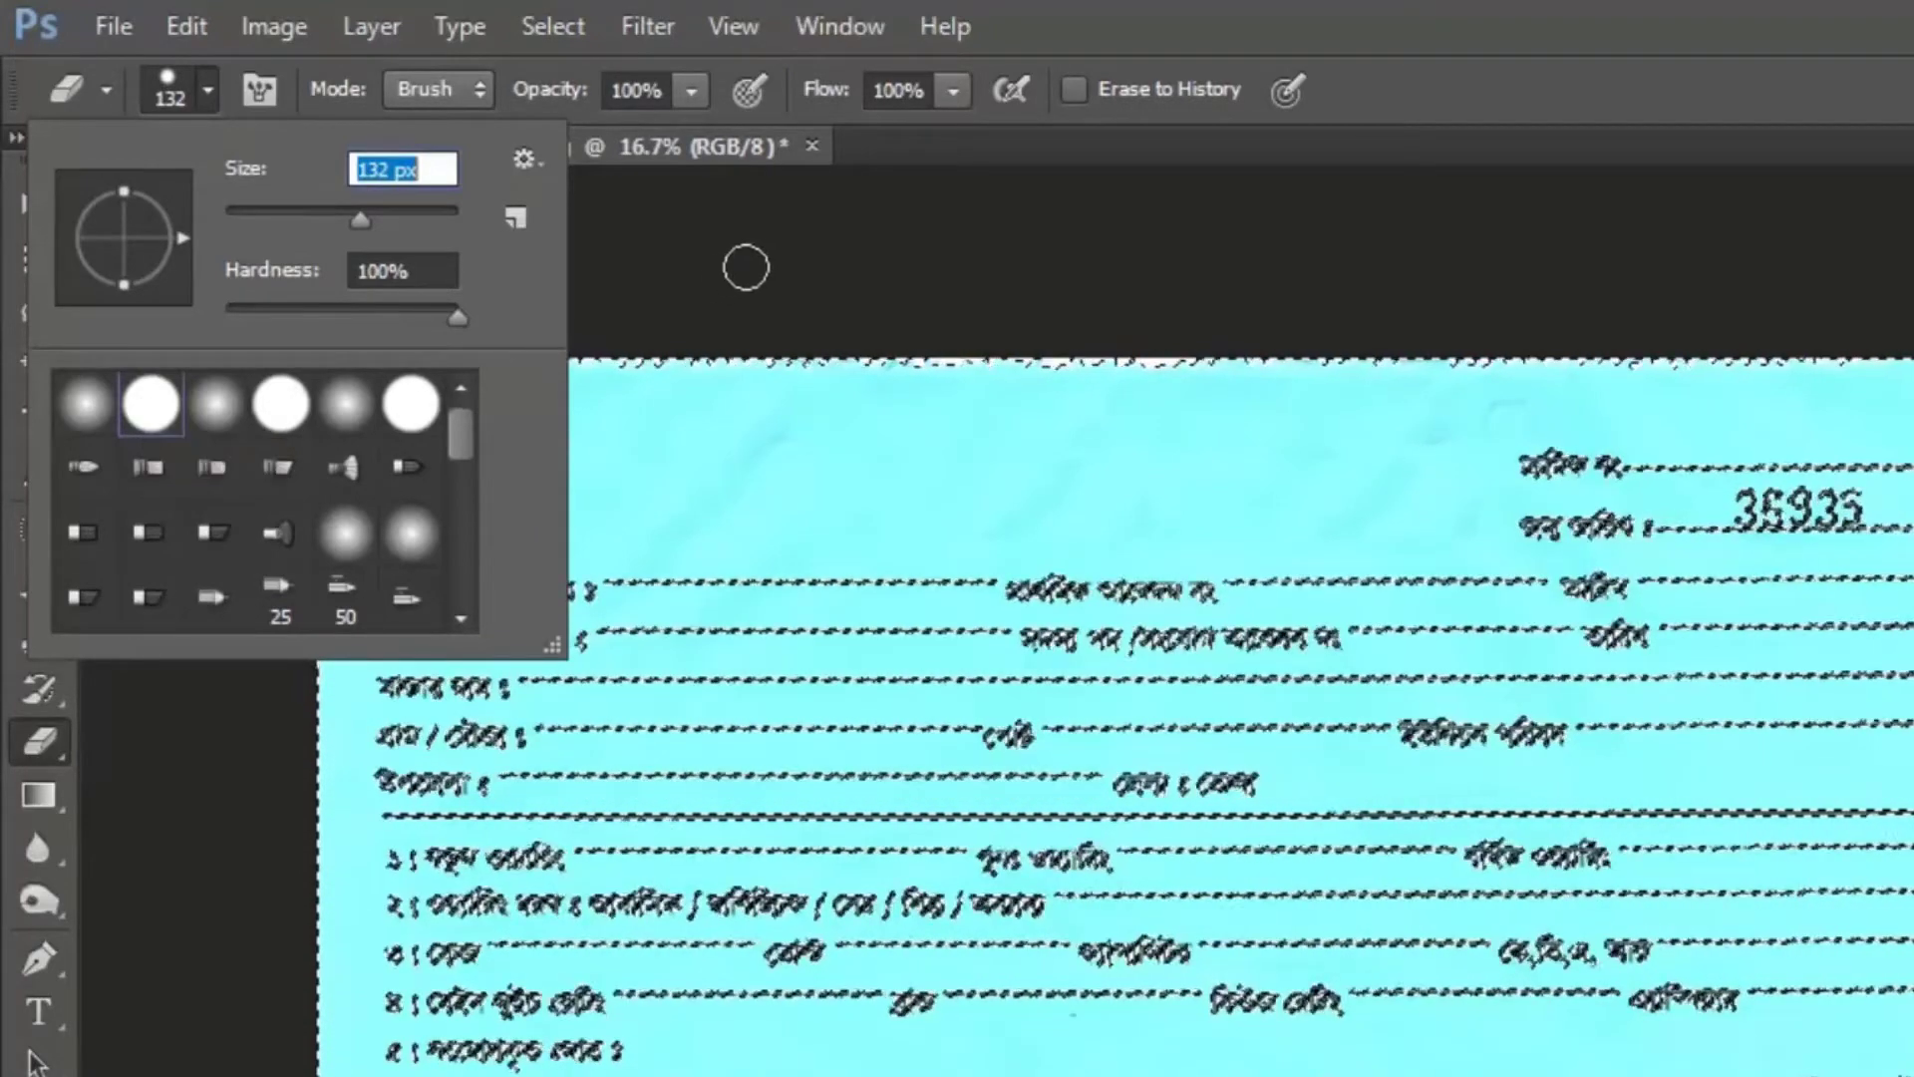
click(785, 253)
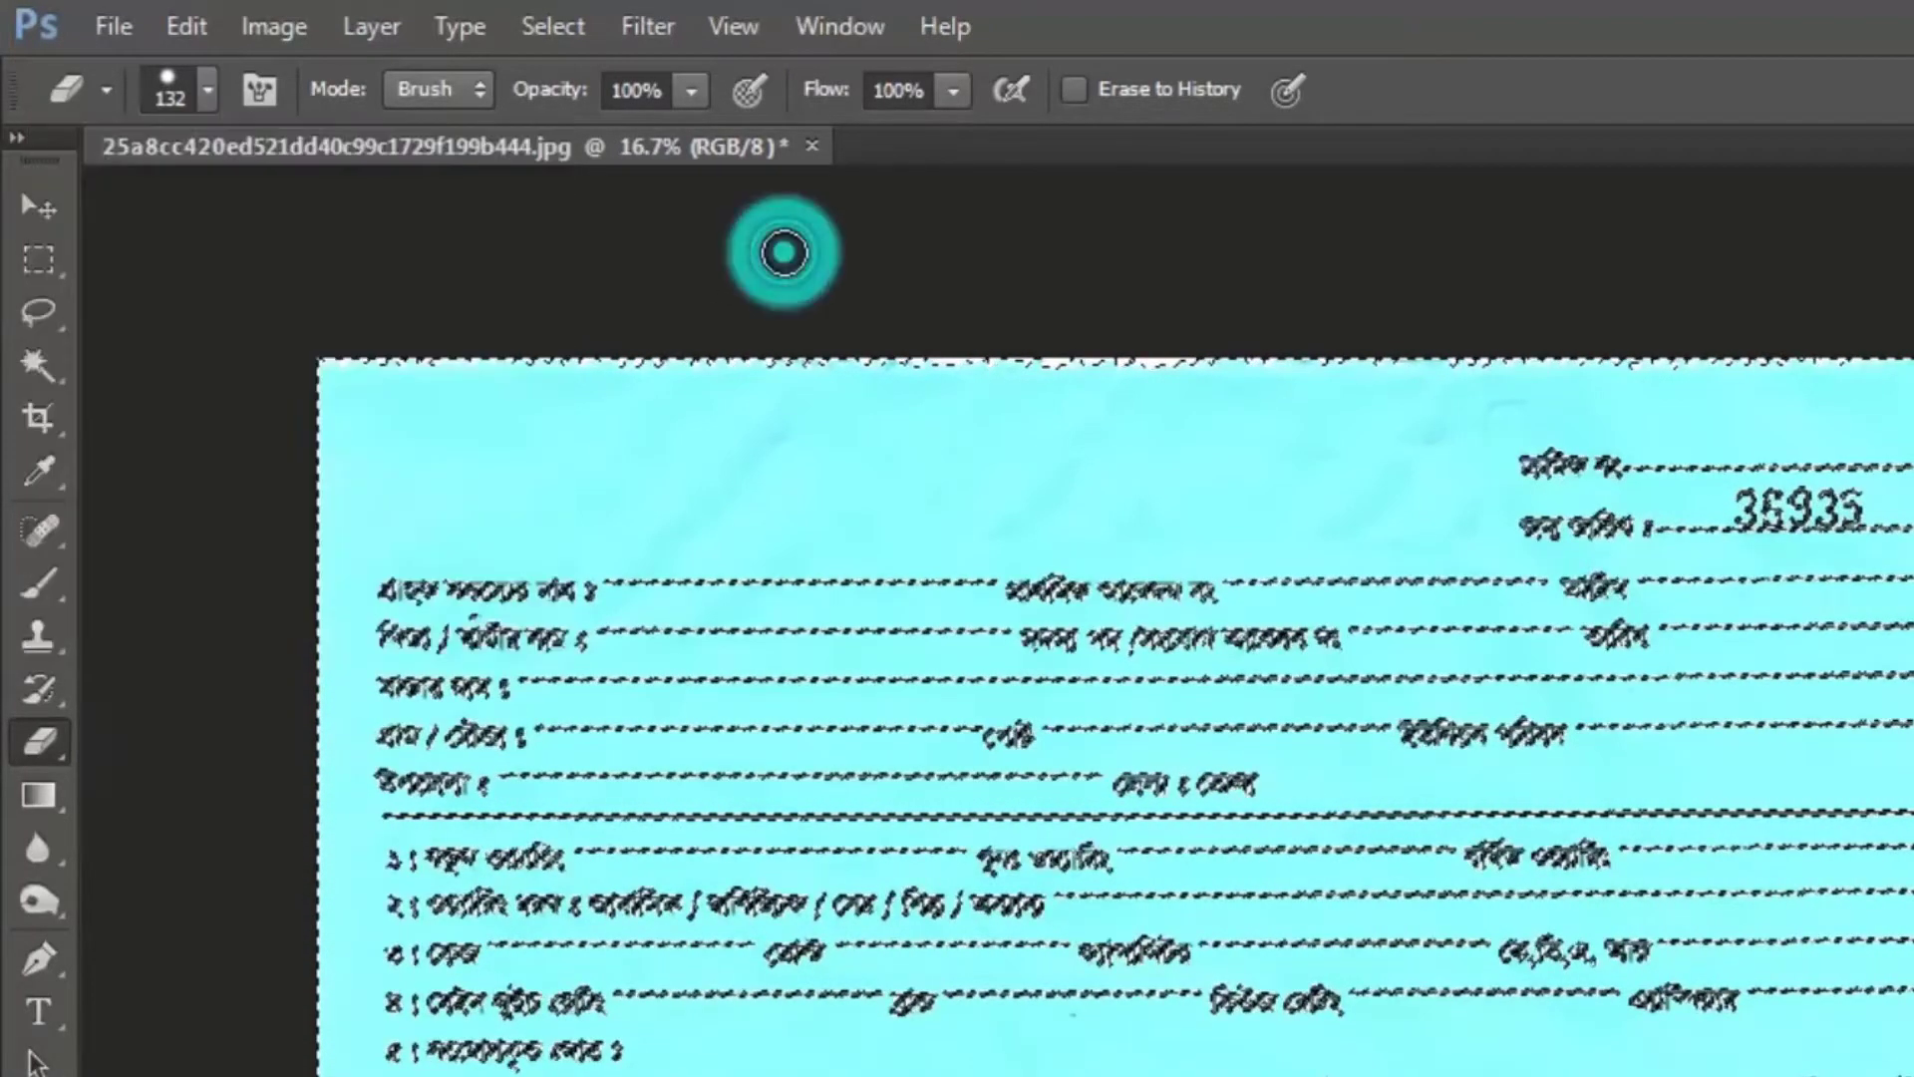
Step: Check that the eraser's opacity and flow are 100% and that the background color is white (ffffff)
click(690, 92)
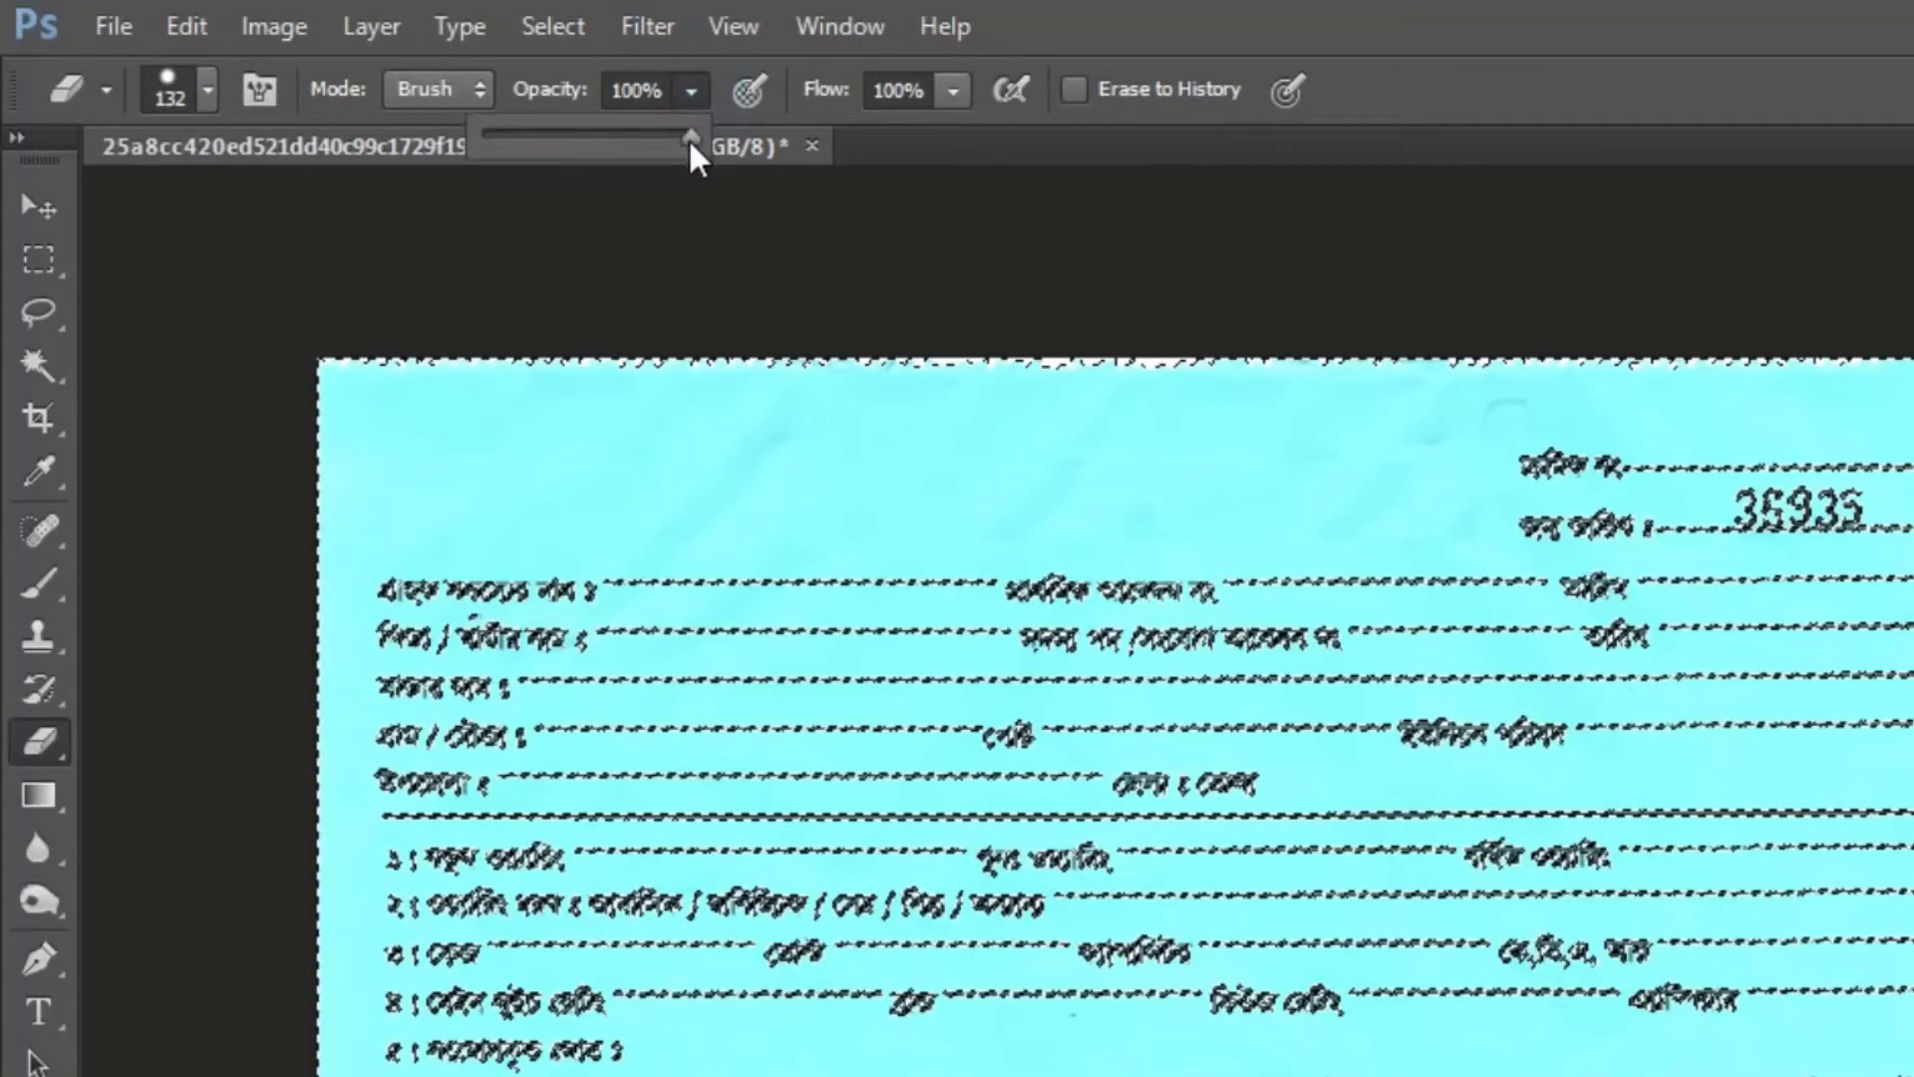
click(709, 189)
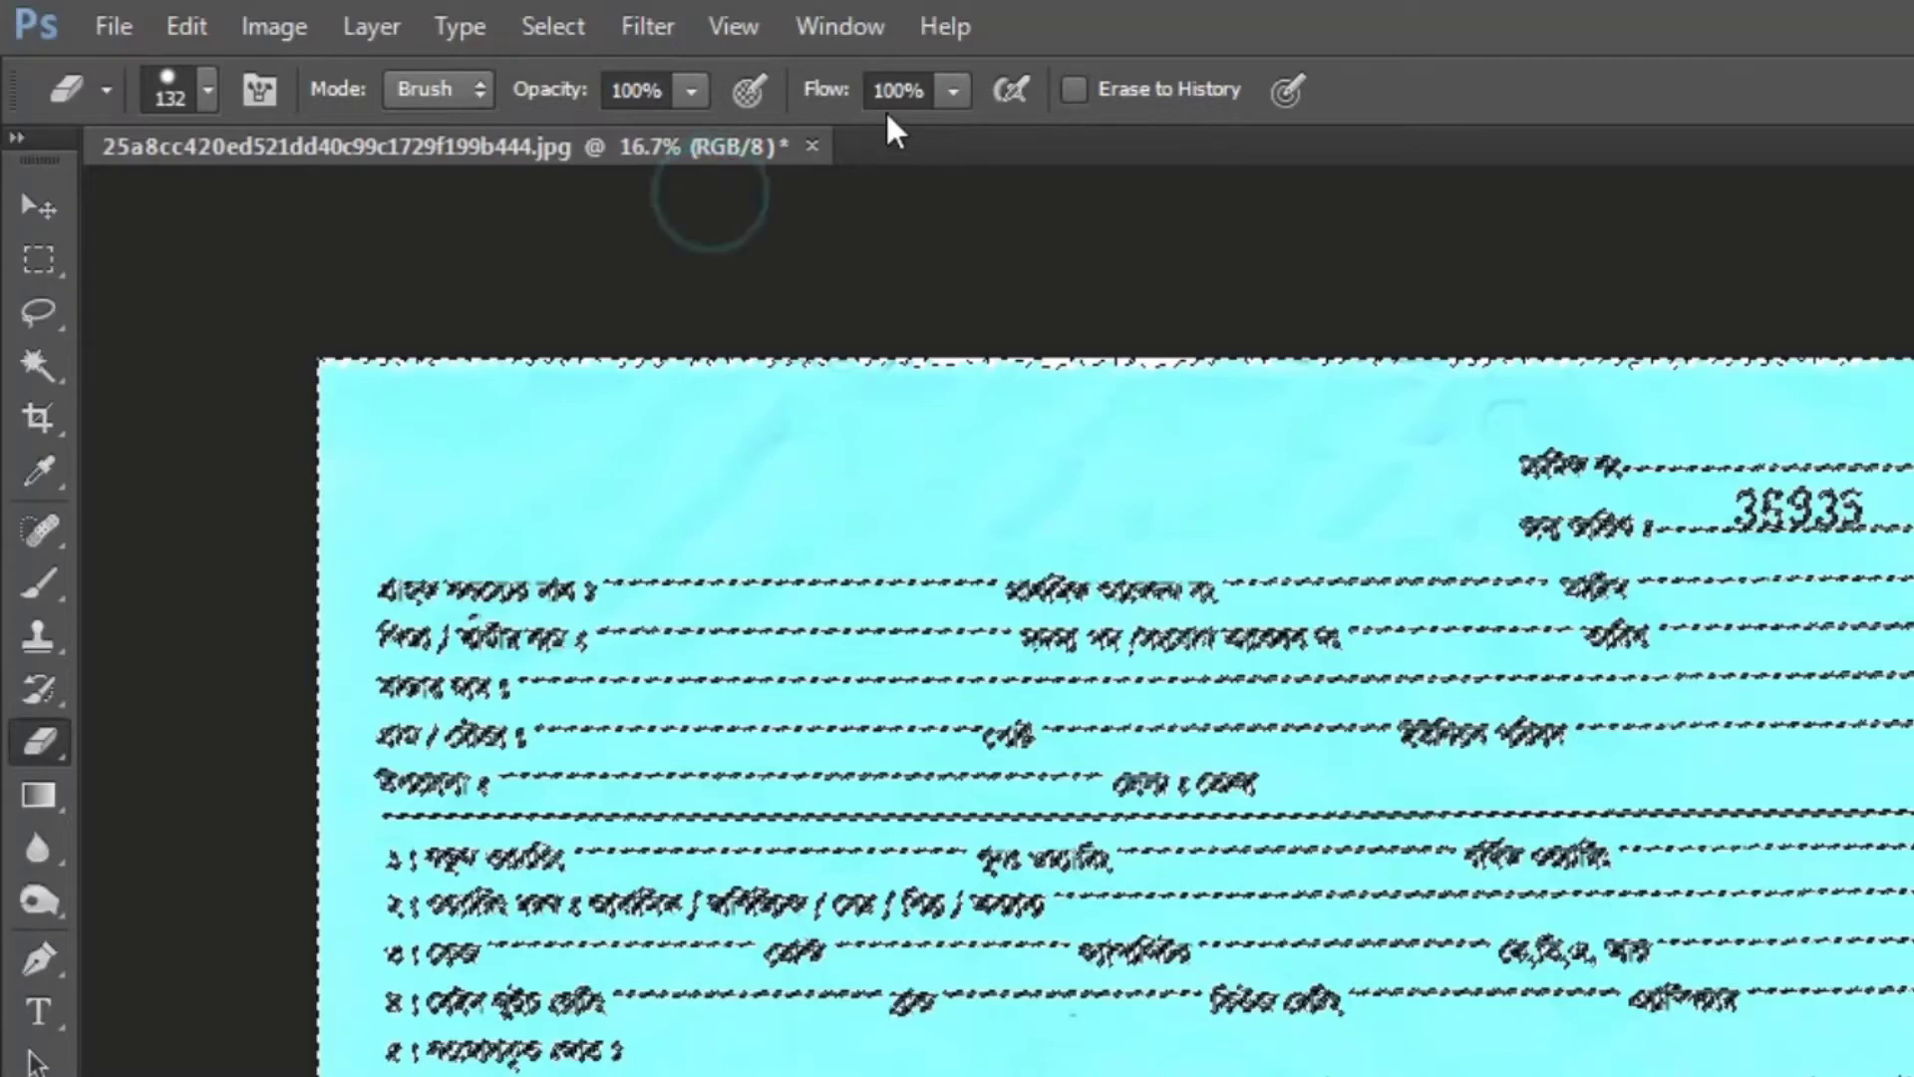
click(954, 92)
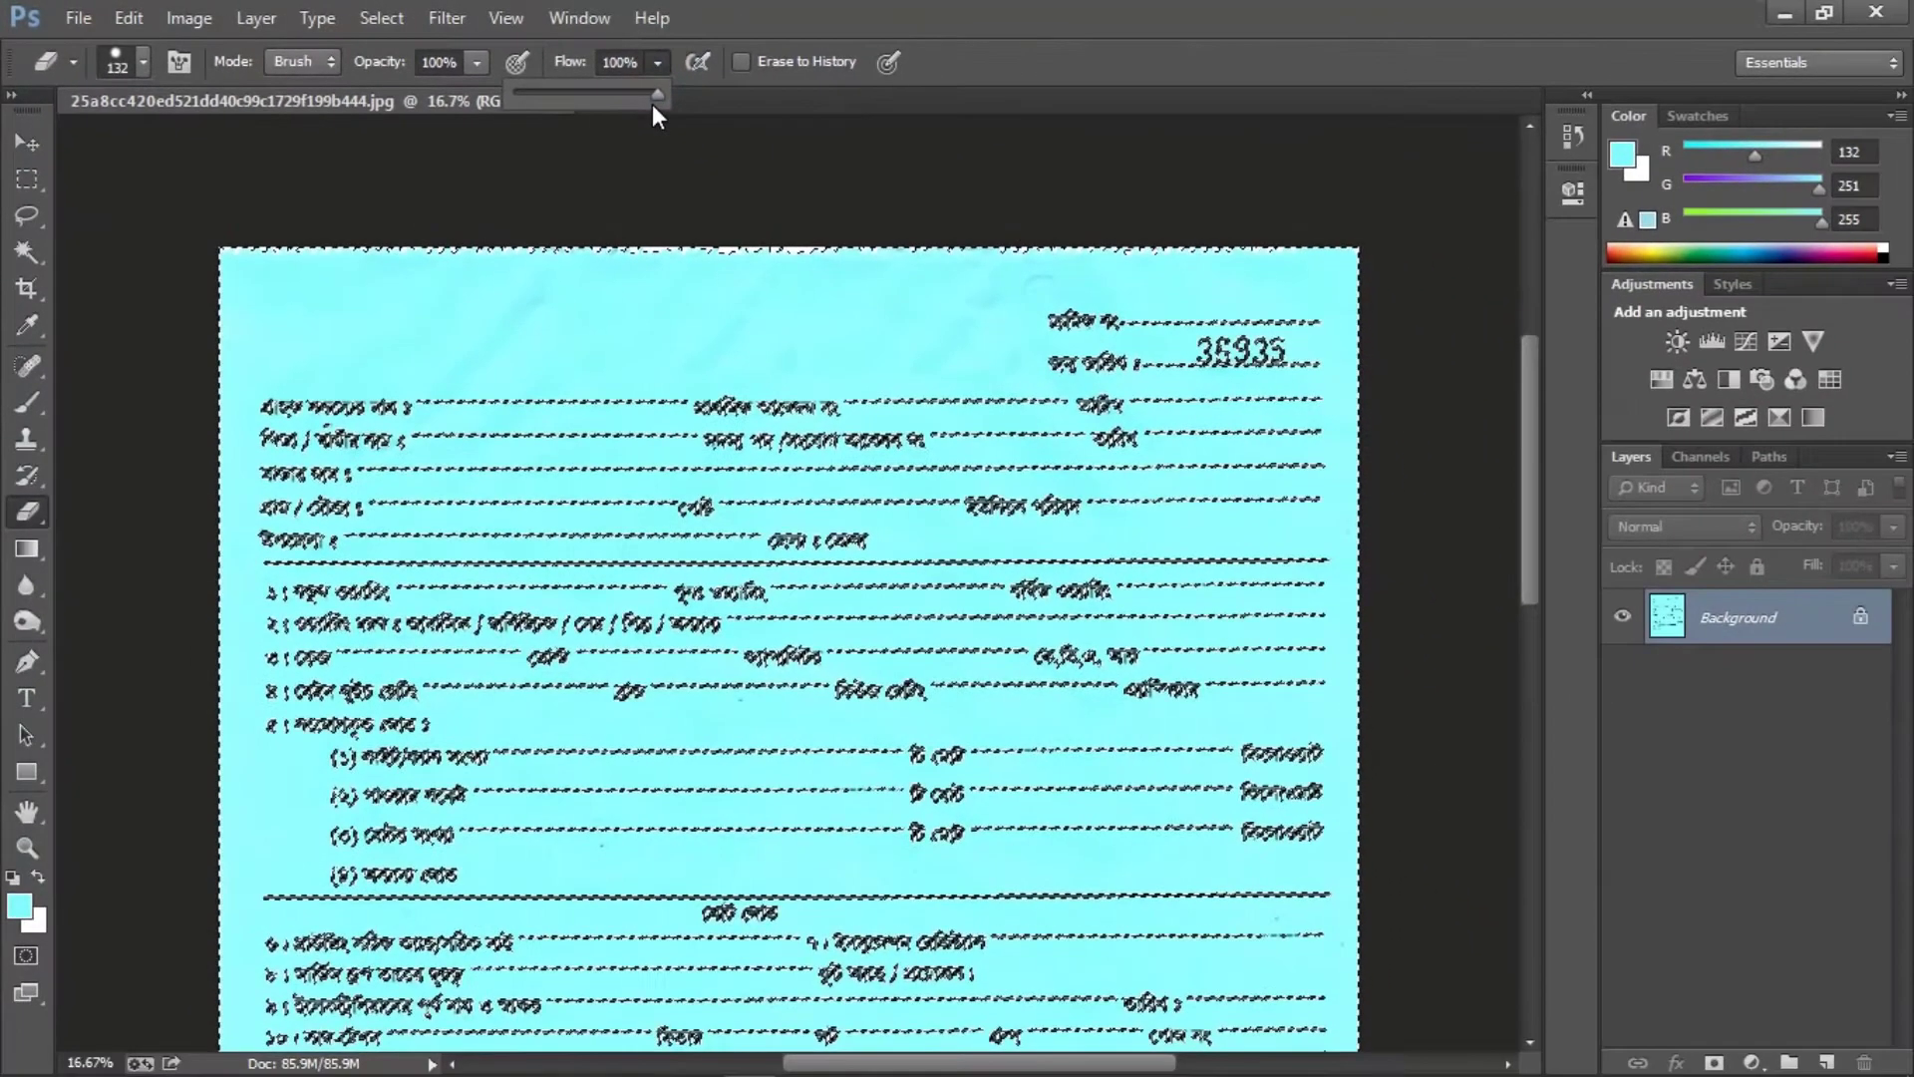
click(946, 219)
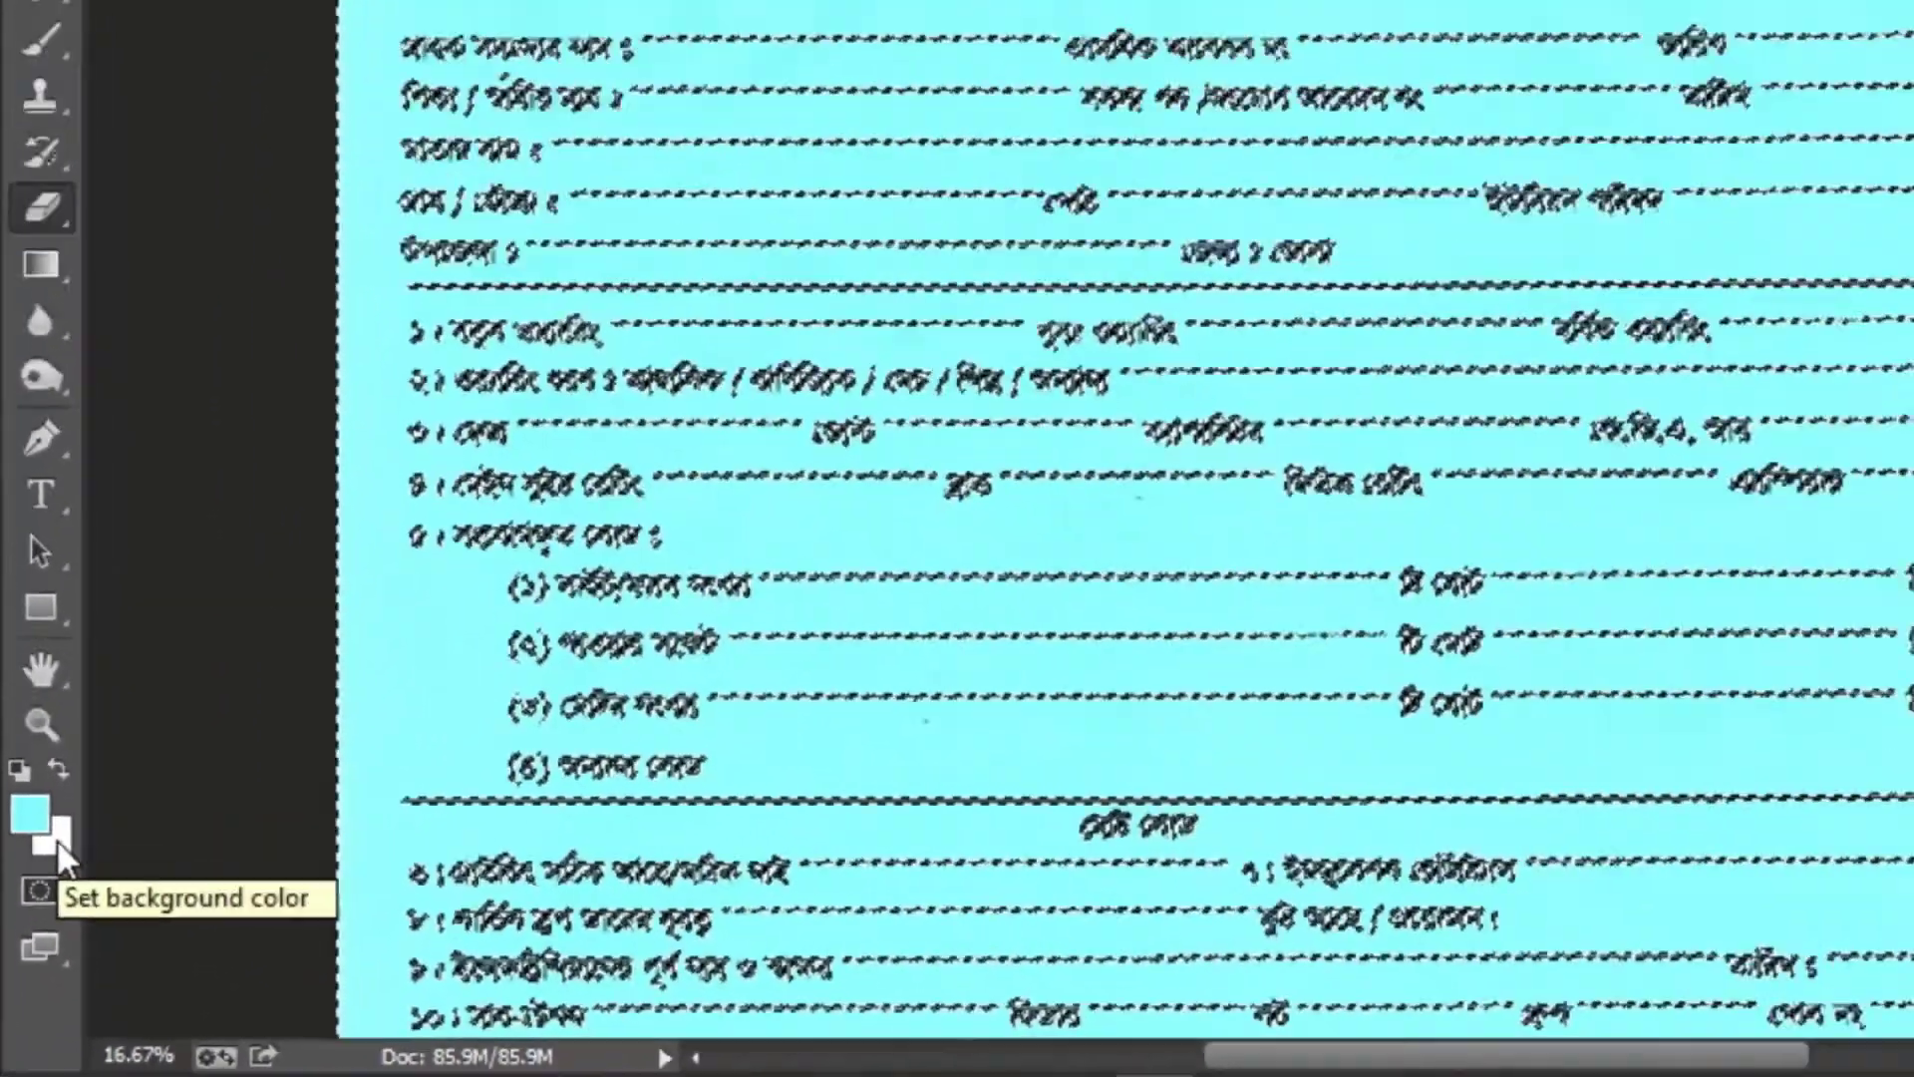
click(36, 921)
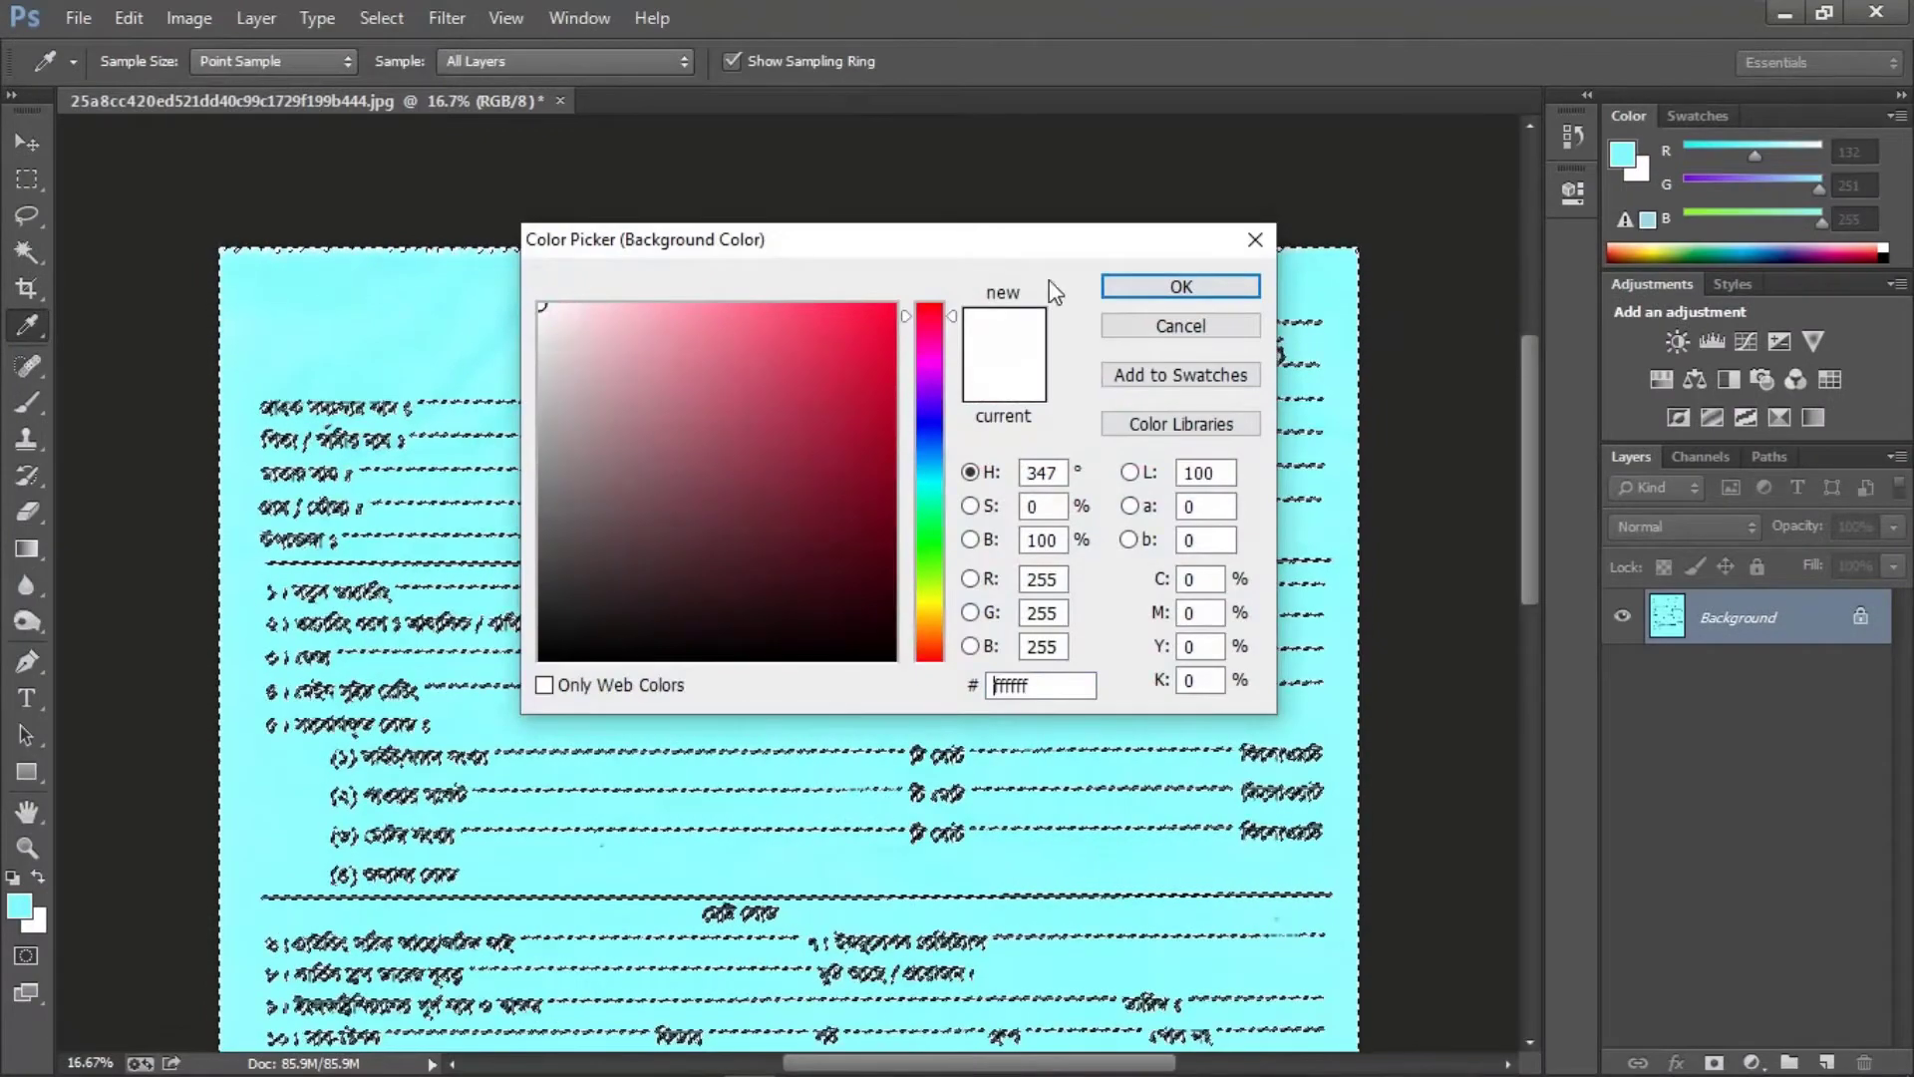
click(1119, 286)
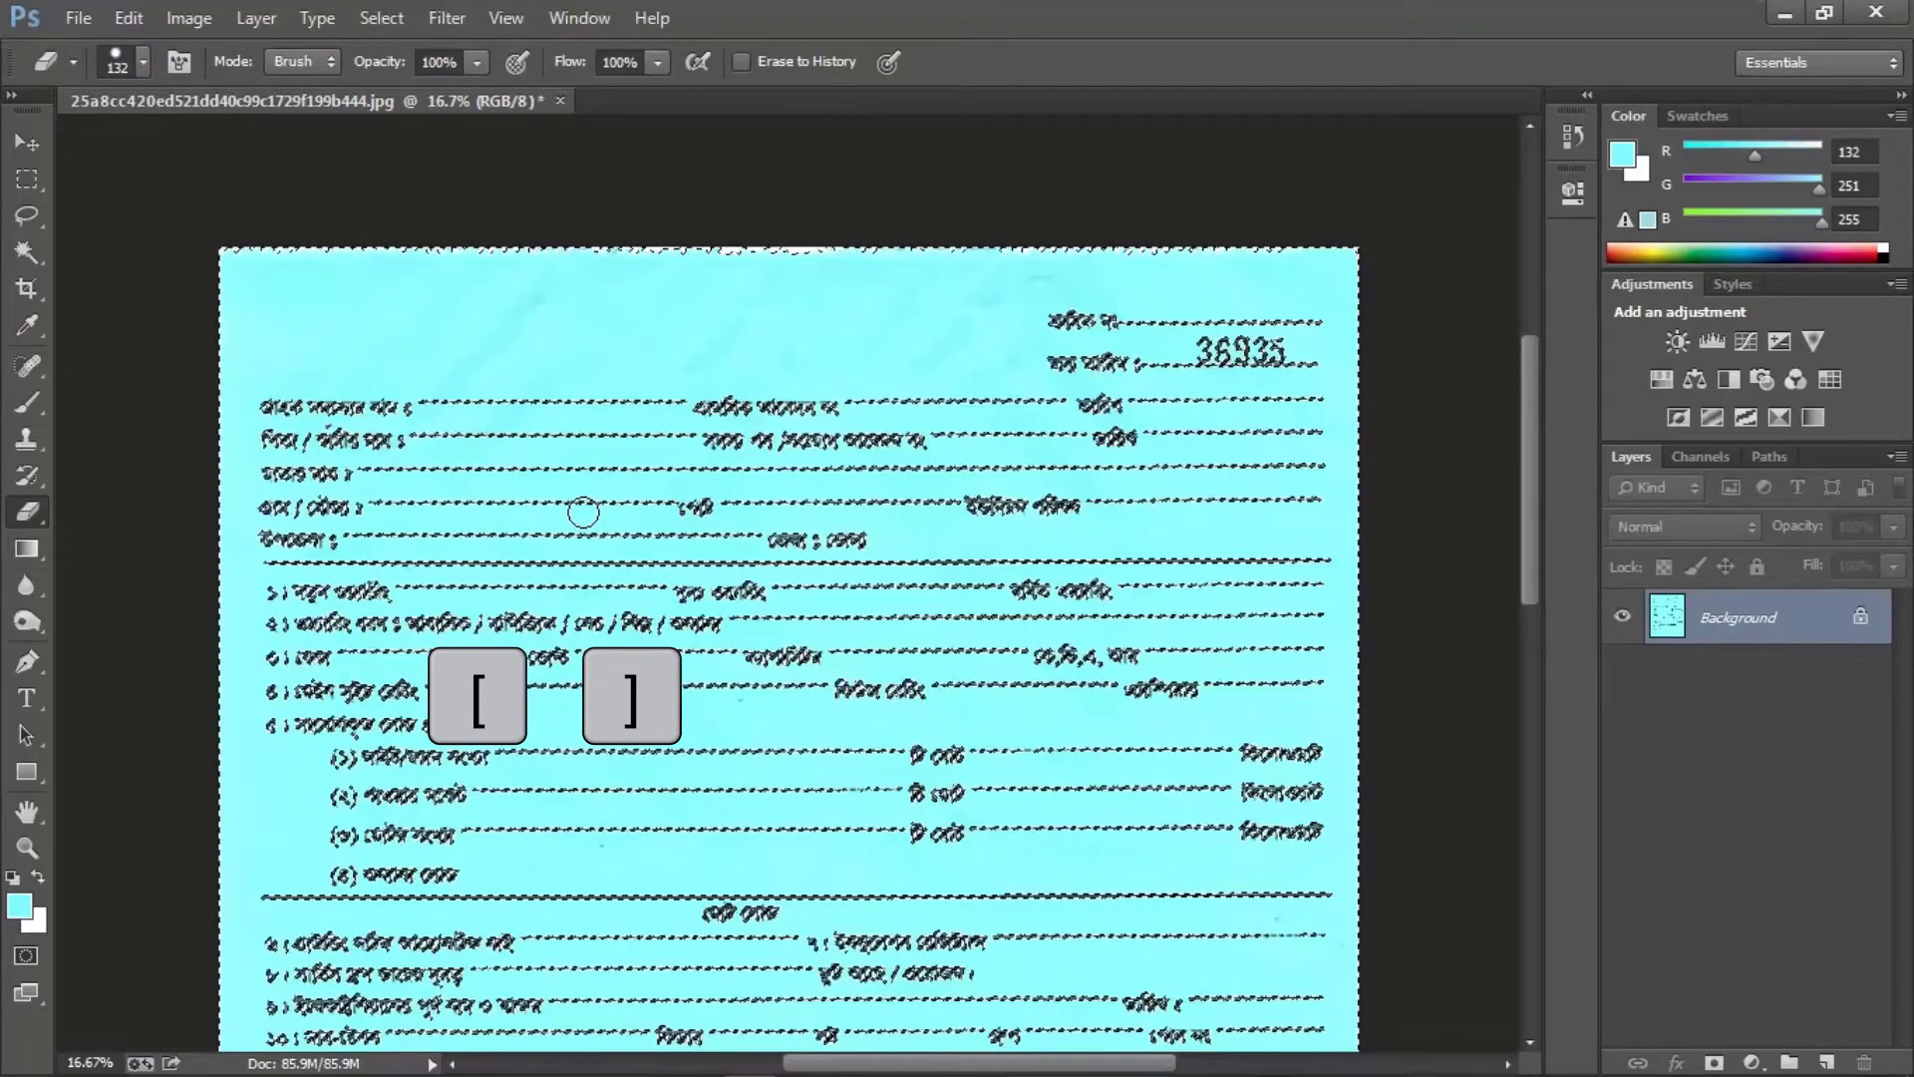
Step: Try smaller and larger eraser brush sizes, ending with a 1000 px brush
key(bracketright)
key(bracketright)
key(bracketright)
key(bracketright)
key(bracketright)
key(bracketright)
key(bracketright)
key(bracketright)
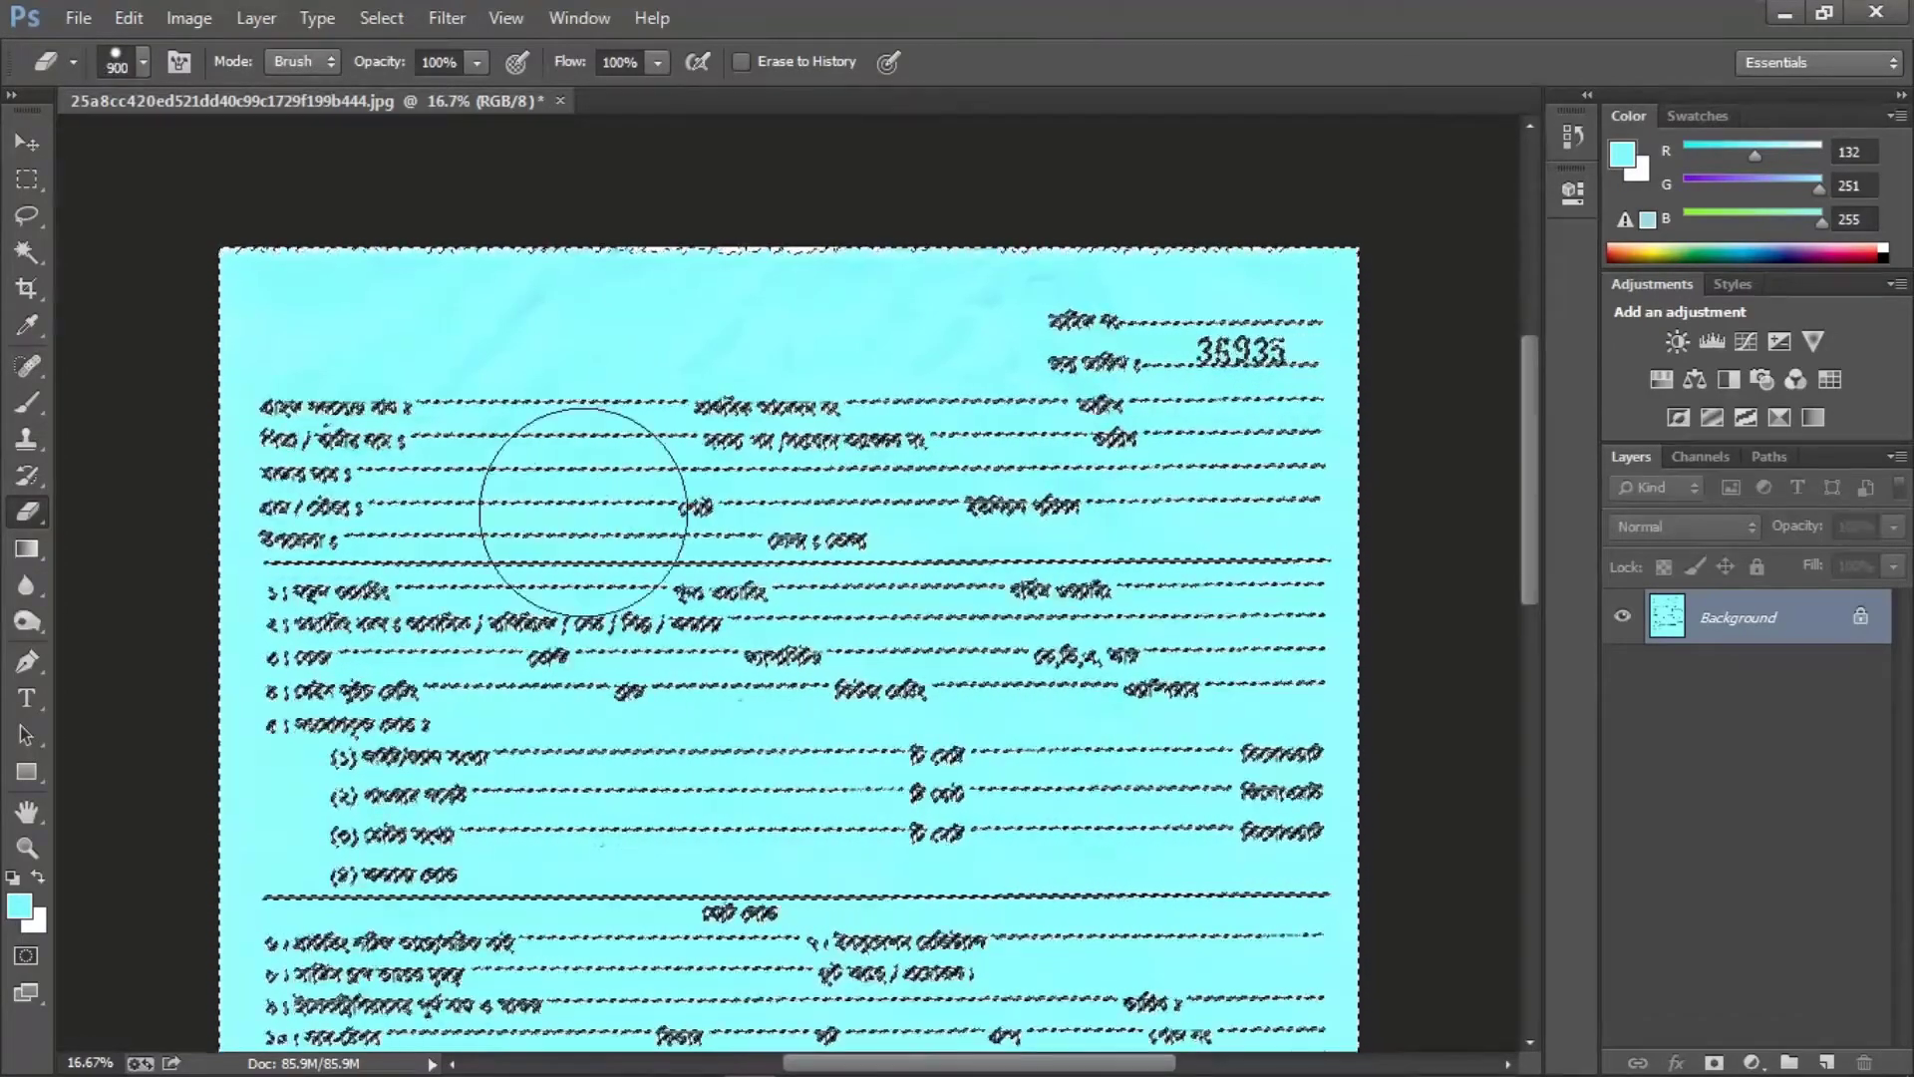
key(bracketleft)
key(bracketleft)
key(bracketleft)
key(bracketleft)
key(bracketleft)
key(bracketleft)
key(bracketleft)
key(bracketleft)
key(bracketleft)
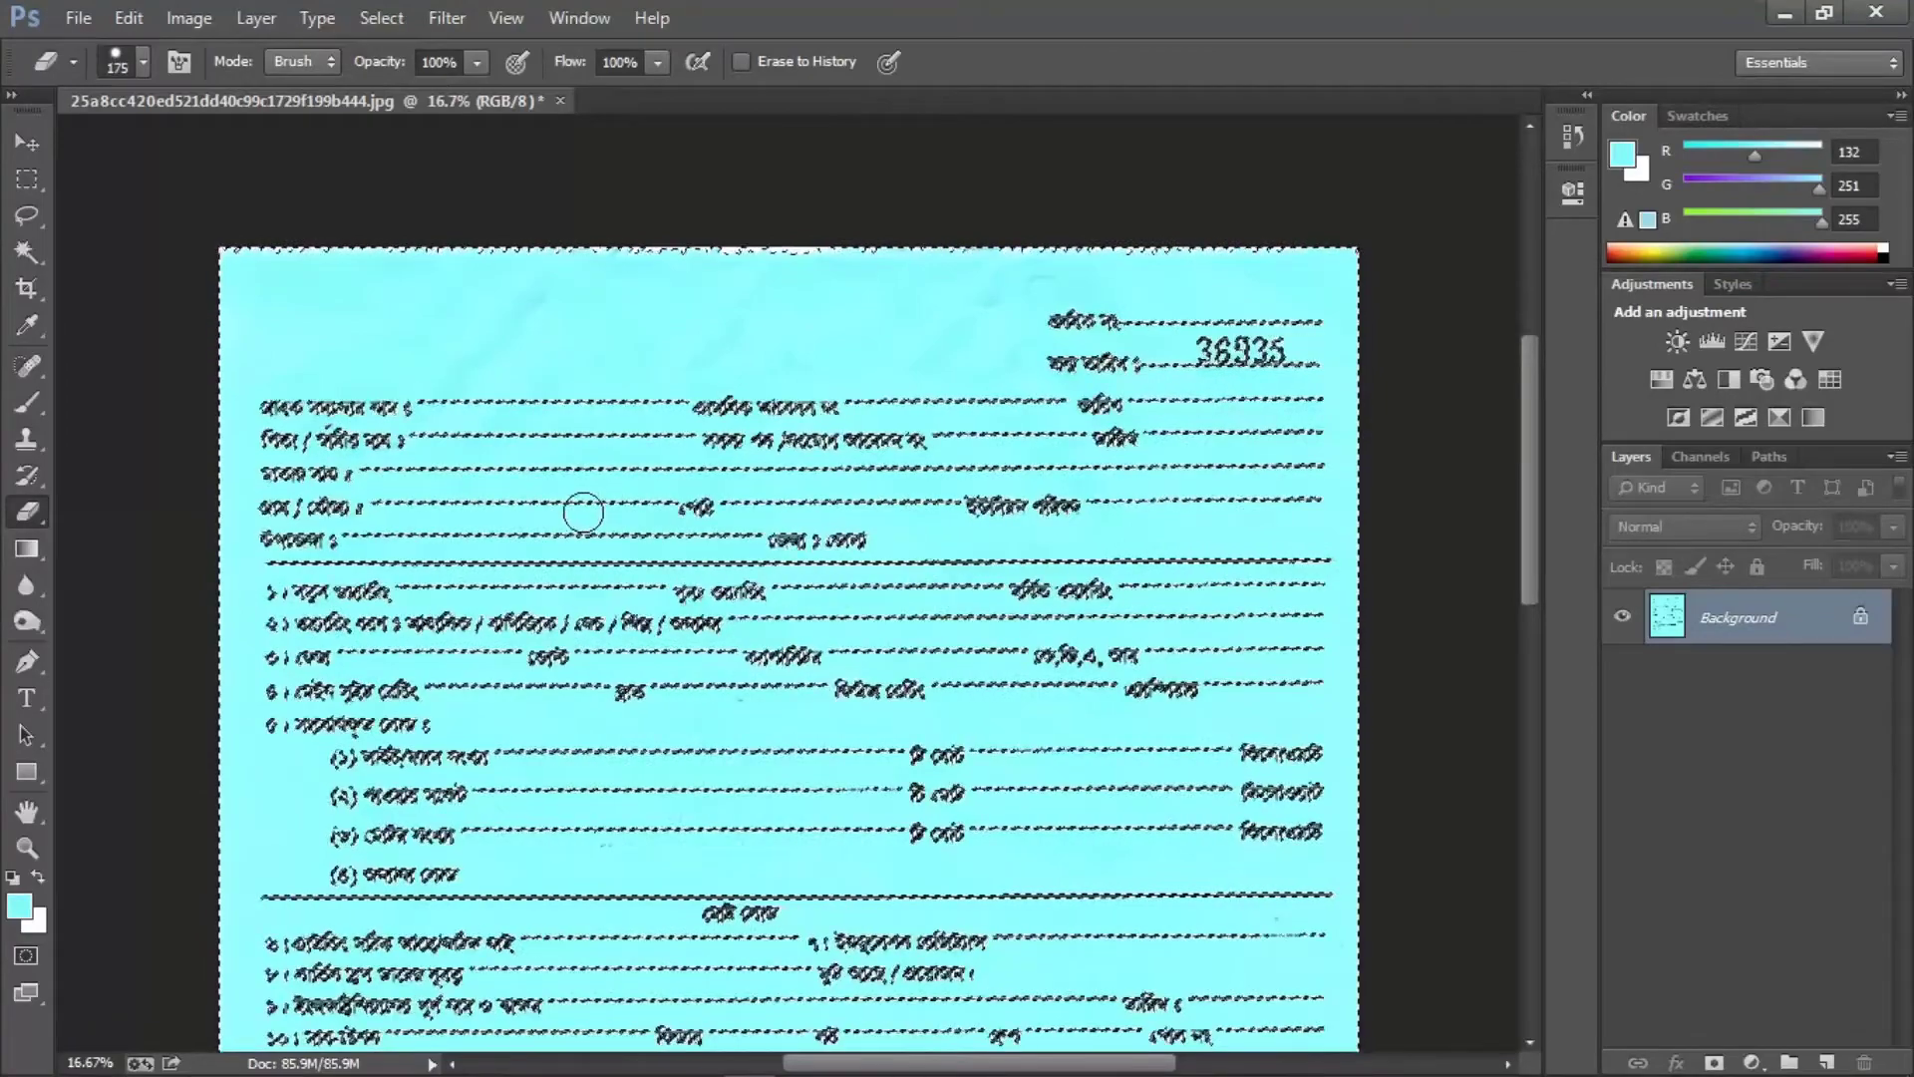
key(bracketright)
key(bracketright)
key(bracketright)
key(bracketright)
key(bracketright)
key(bracketright)
key(bracketright)
key(bracketright)
key(bracketright)
key(bracketright)
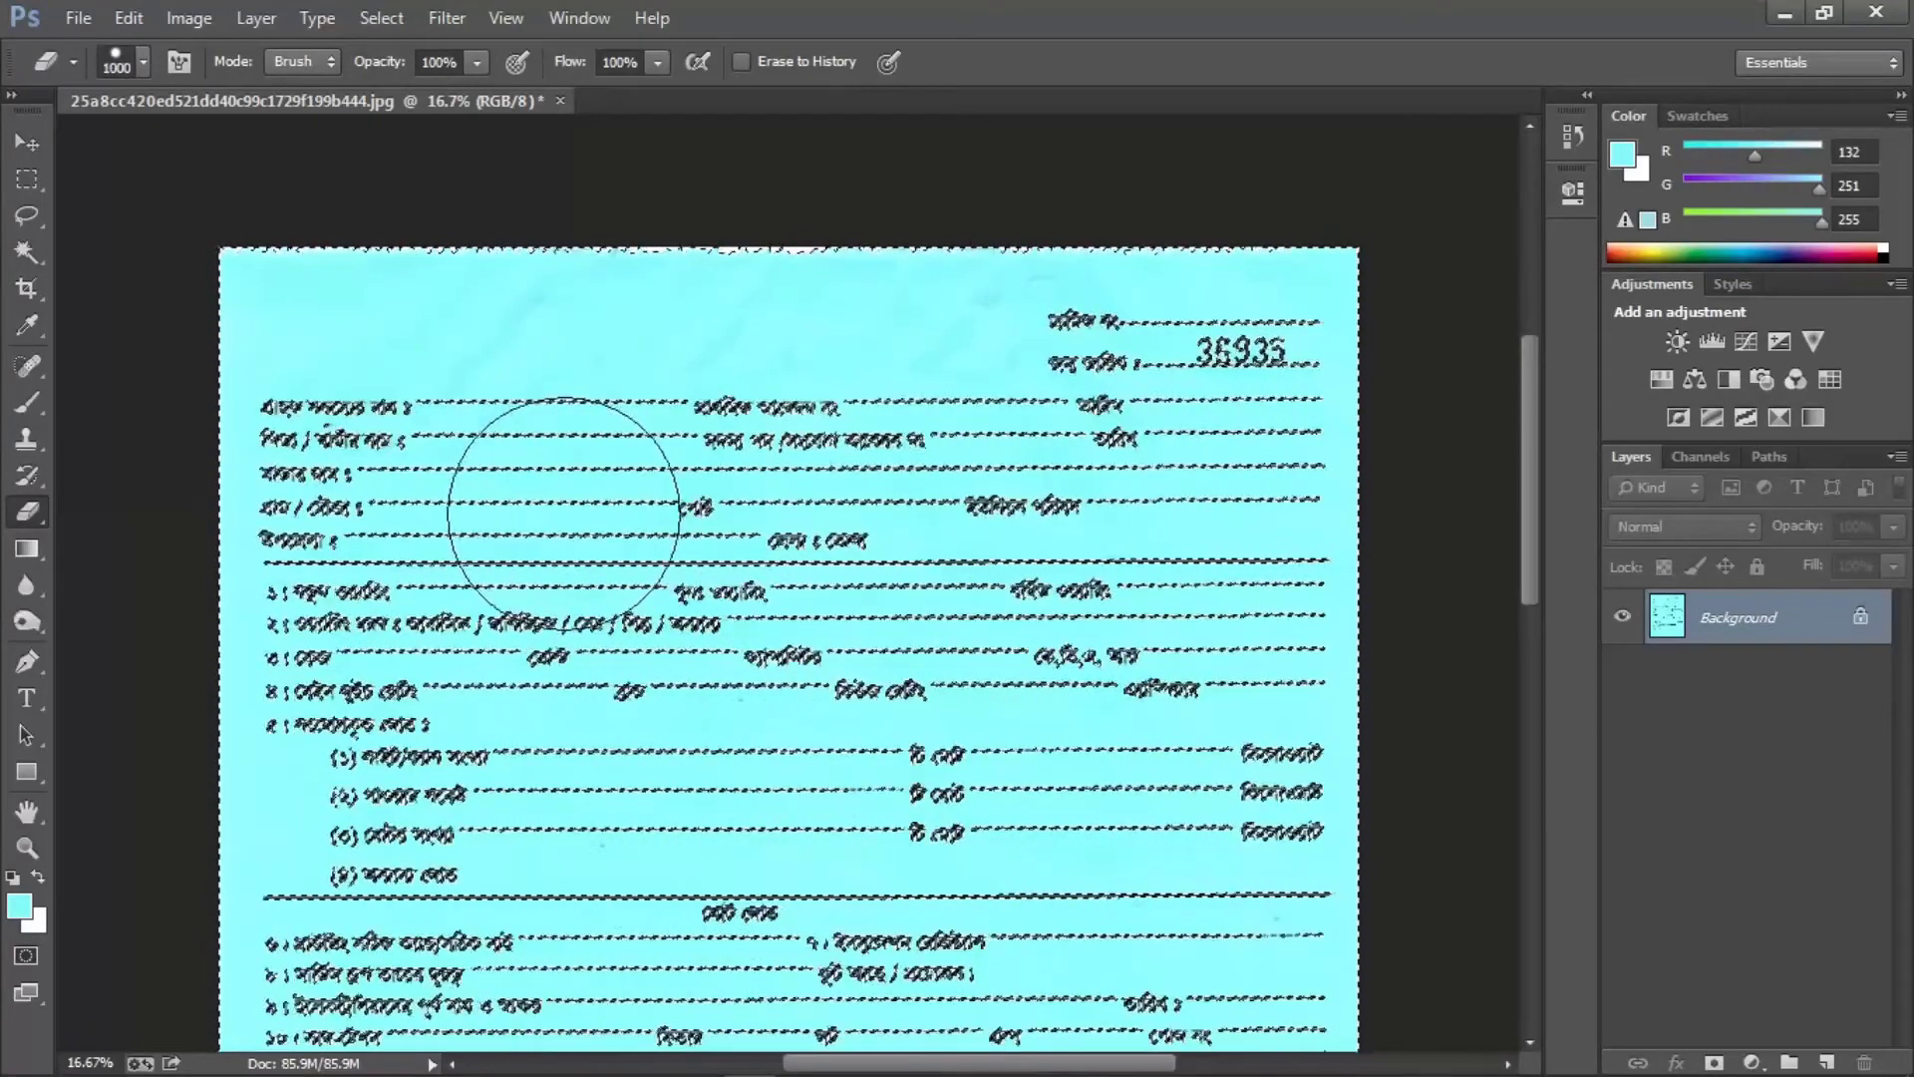
Step: Erase the selected cyan background to white across the whole page, from top to bottom, and clear the selection
mouse_move(262, 314)
mouse_down()
mouse_move(1366, 295)
mouse_move(1230, 362)
mouse_move(284, 432)
mouse_move(497, 477)
mouse_move(1362, 535)
mouse_move(464, 636)
mouse_move(229, 641)
mouse_move(745, 703)
mouse_move(1352, 667)
mouse_move(471, 775)
mouse_move(203, 771)
mouse_move(945, 810)
mouse_move(840, 880)
mouse_up()
mouse_move(334, 863)
mouse_down()
mouse_move(791, 791)
mouse_move(991, 684)
mouse_move(811, 769)
mouse_move(1254, 733)
mouse_up()
scroll(991, 684, down, 8)
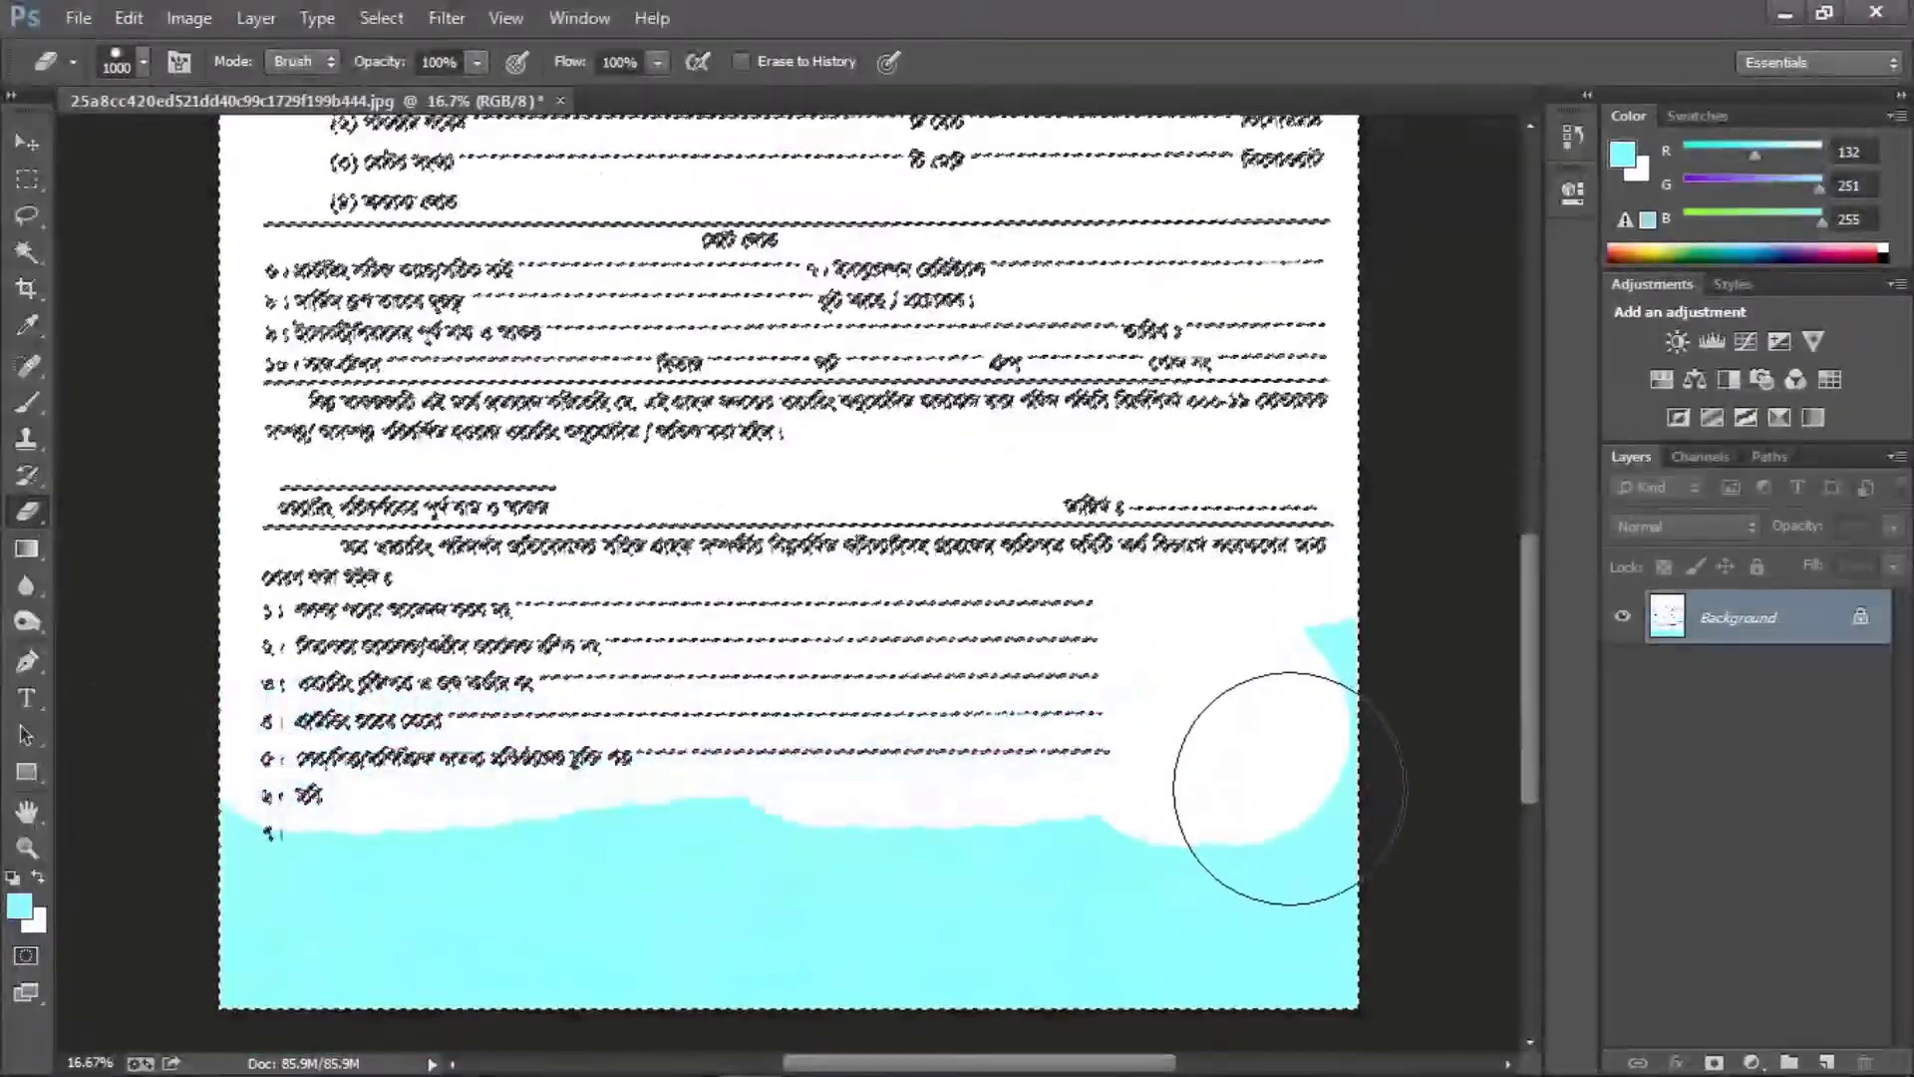
mouse_move(1332, 615)
mouse_down()
mouse_move(1360, 805)
mouse_move(1344, 916)
mouse_move(910, 940)
mouse_move(241, 930)
mouse_move(247, 871)
mouse_move(1253, 834)
mouse_up()
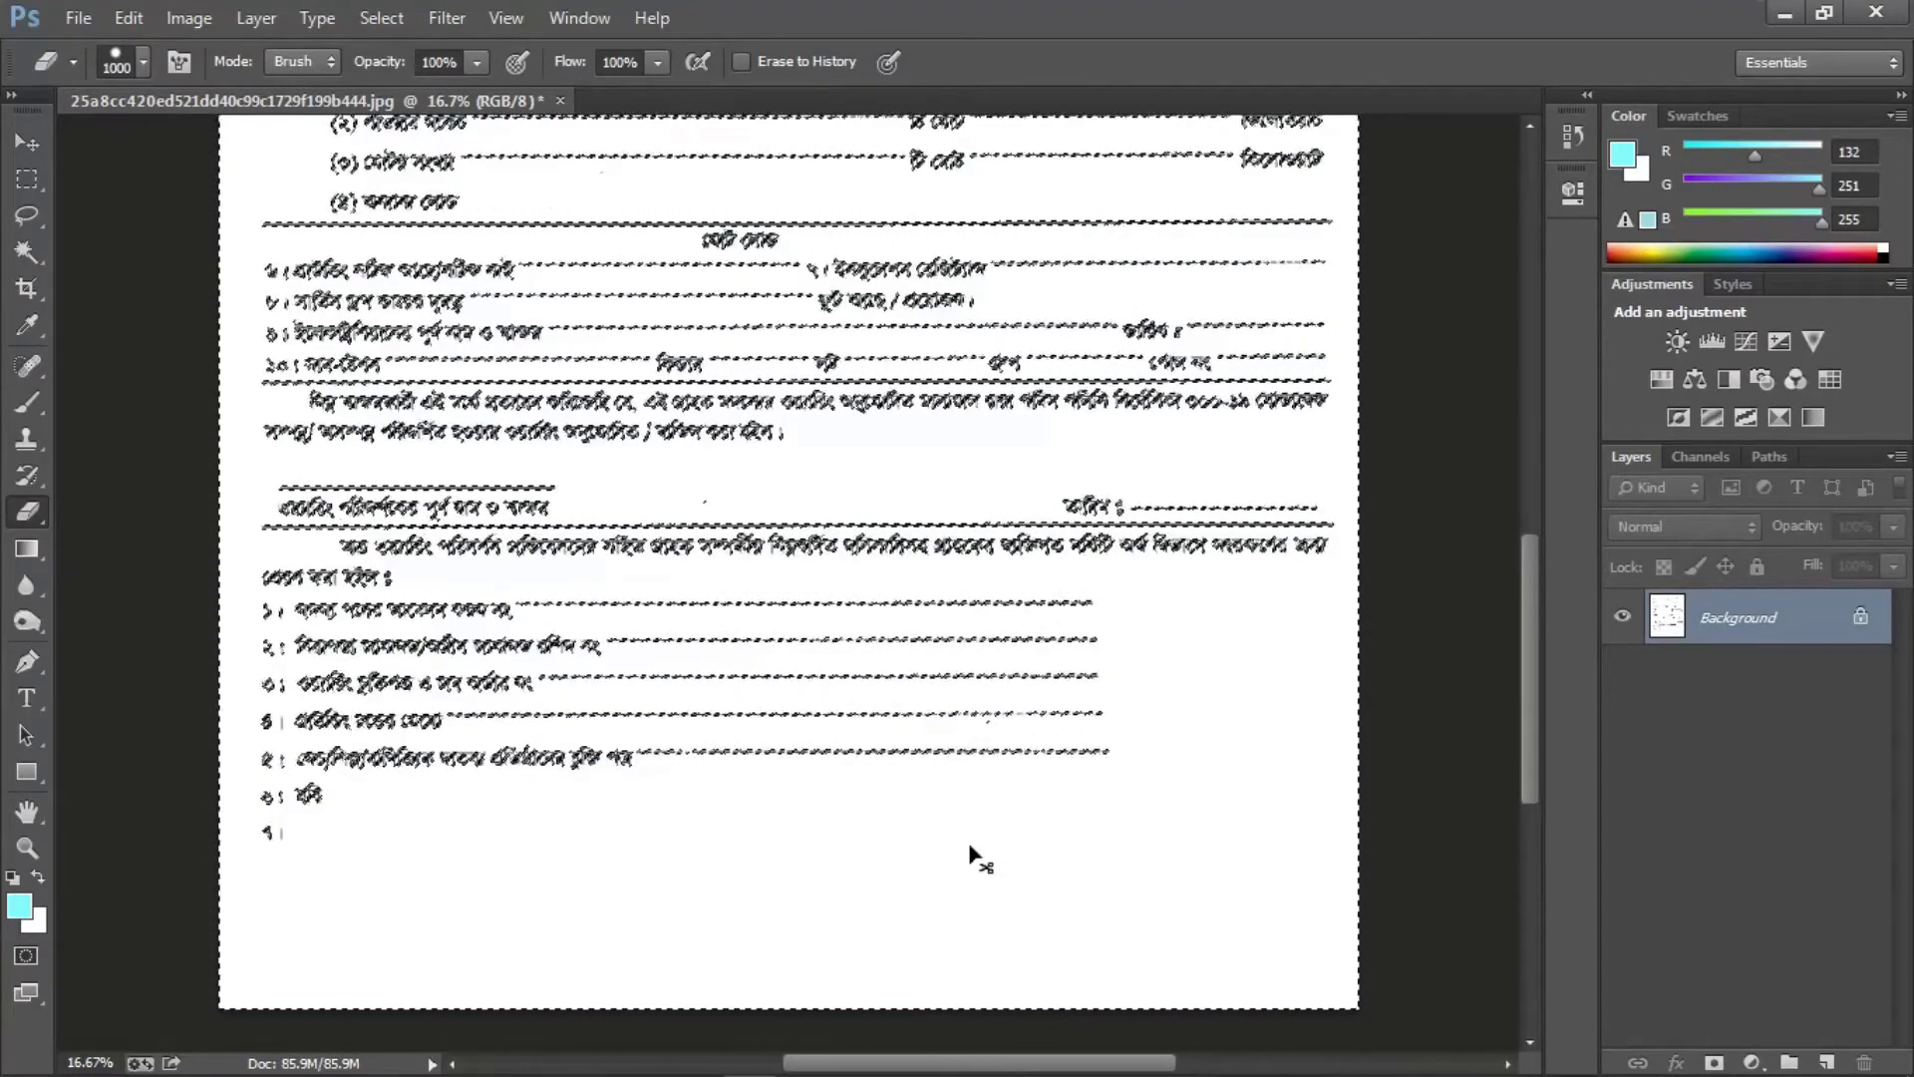
key(ctrl+d)
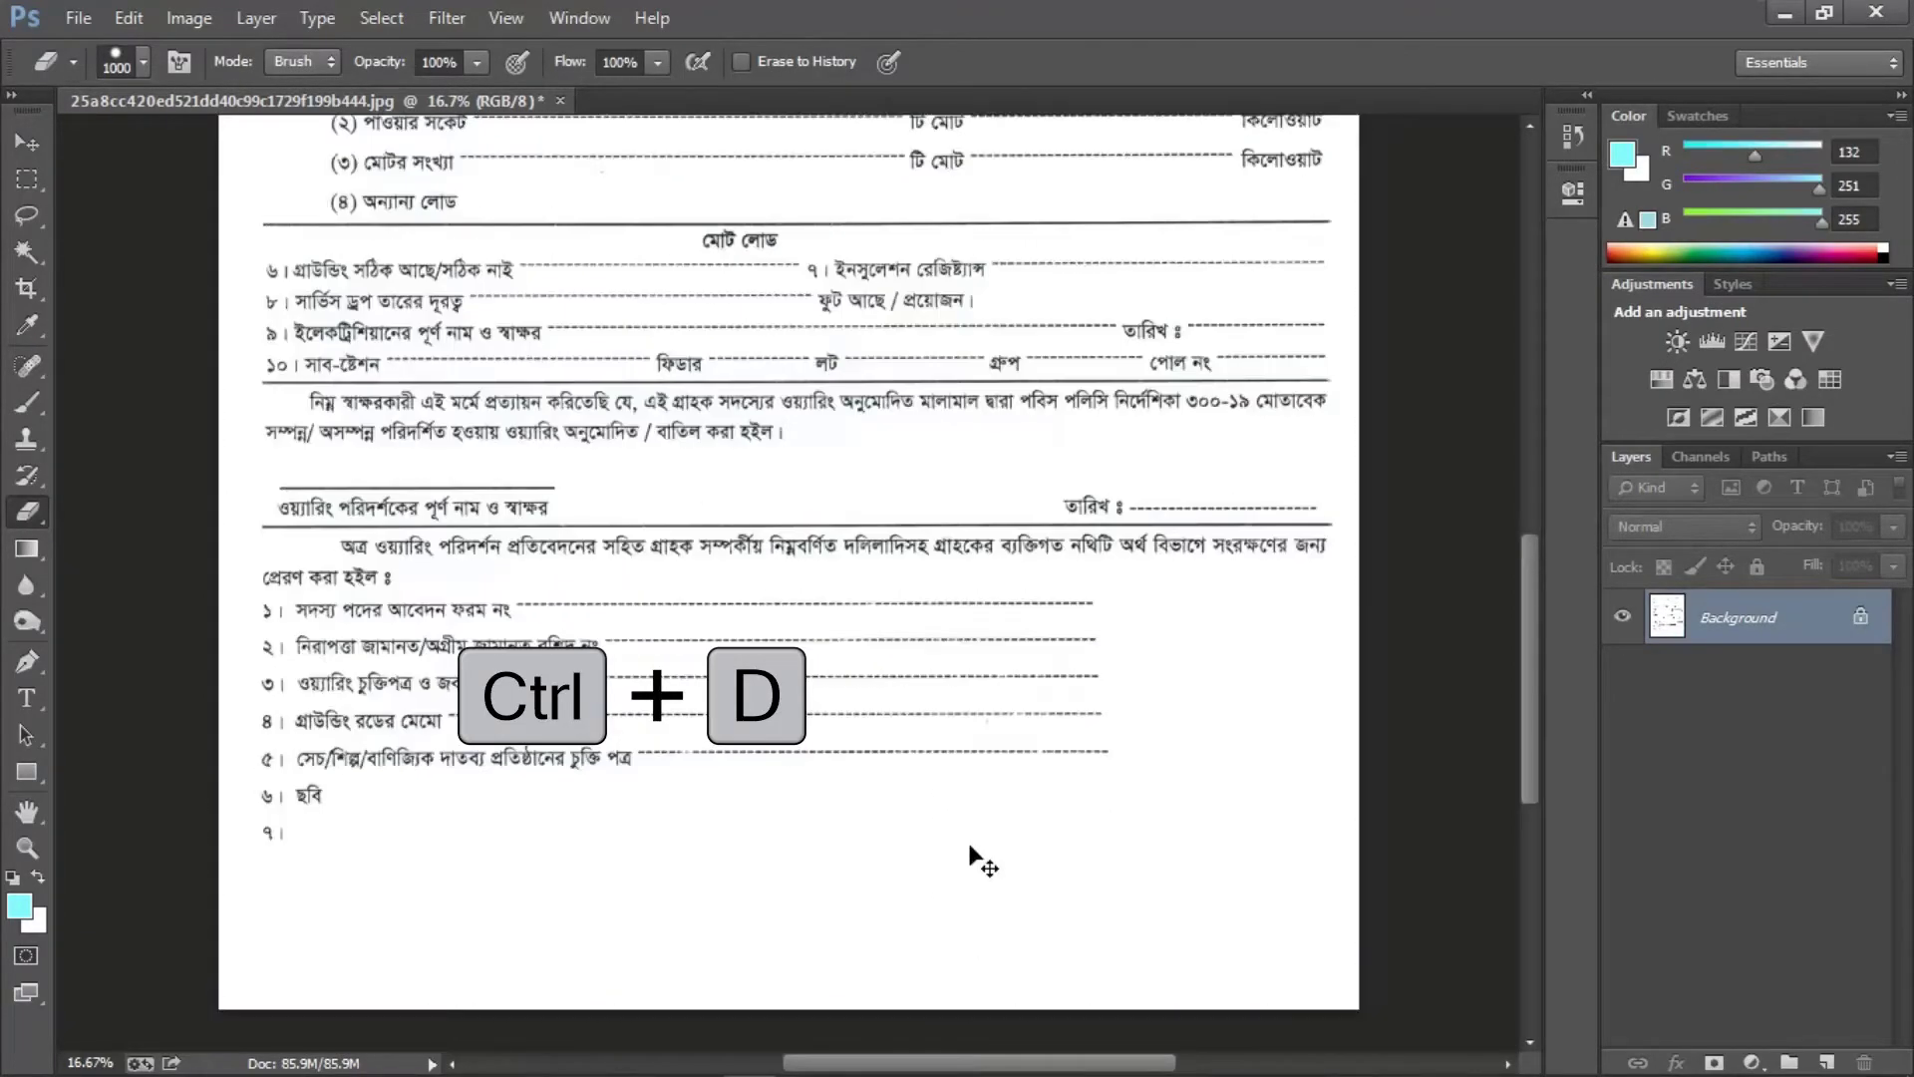
Step: Inspect the cleaned form up close for text sharpness and leftover specks
scroll(972, 858, up, 5)
key(ctrl+plus)
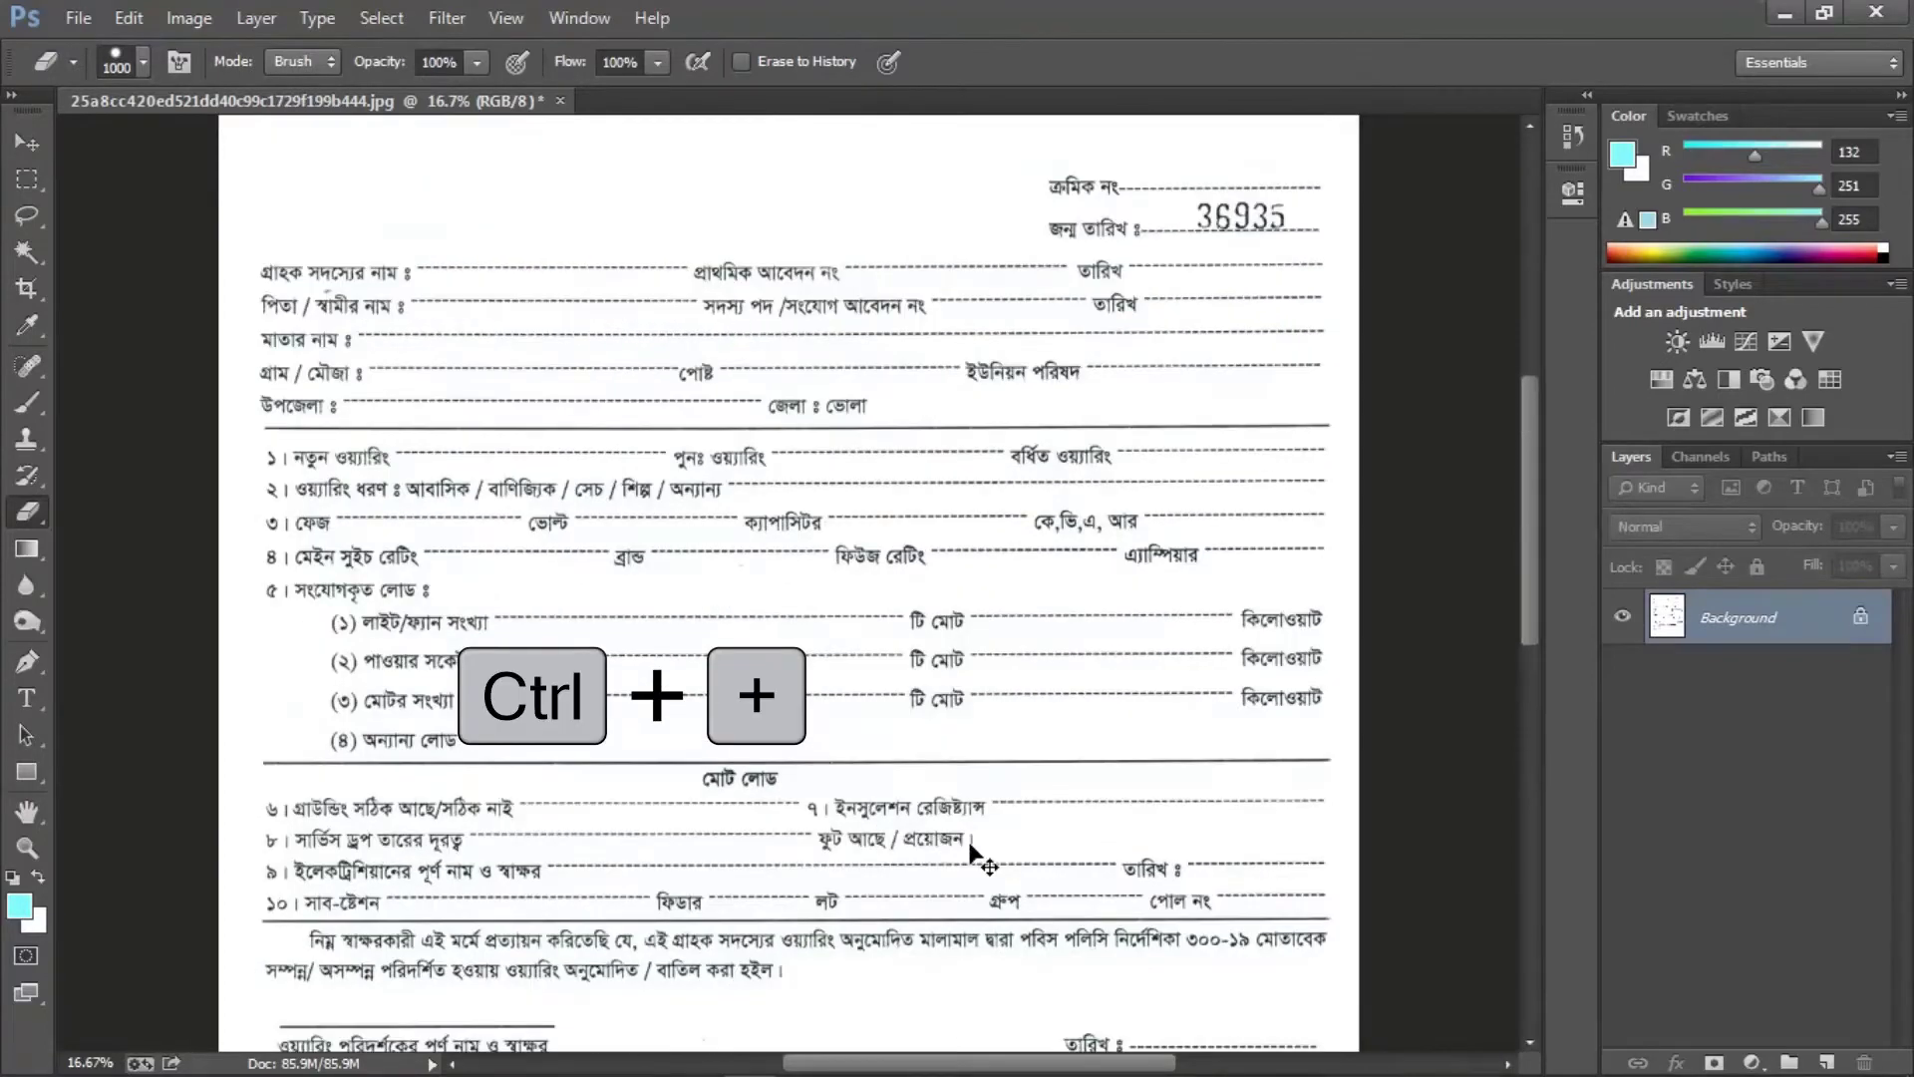
key(ctrl+plus)
key(ctrl+plus)
key(ctrl+plus)
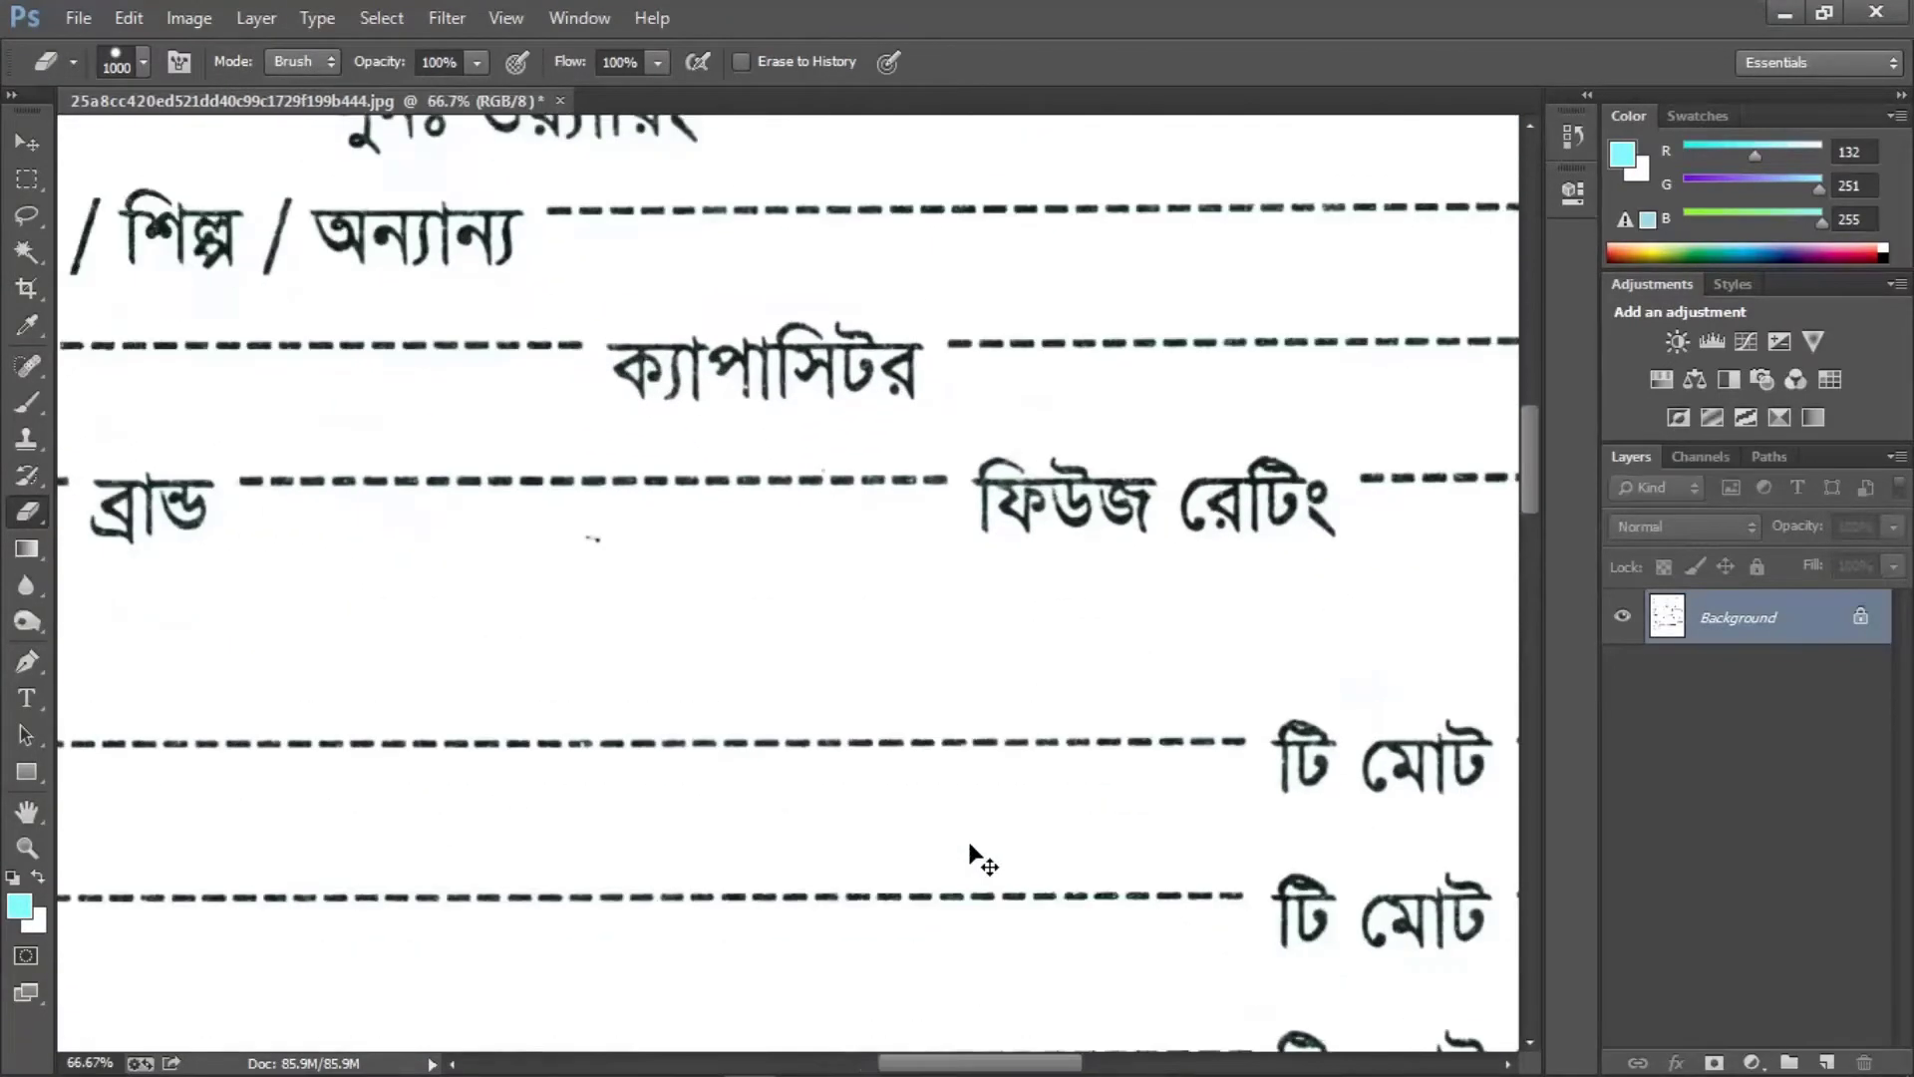
key(ctrl+plus)
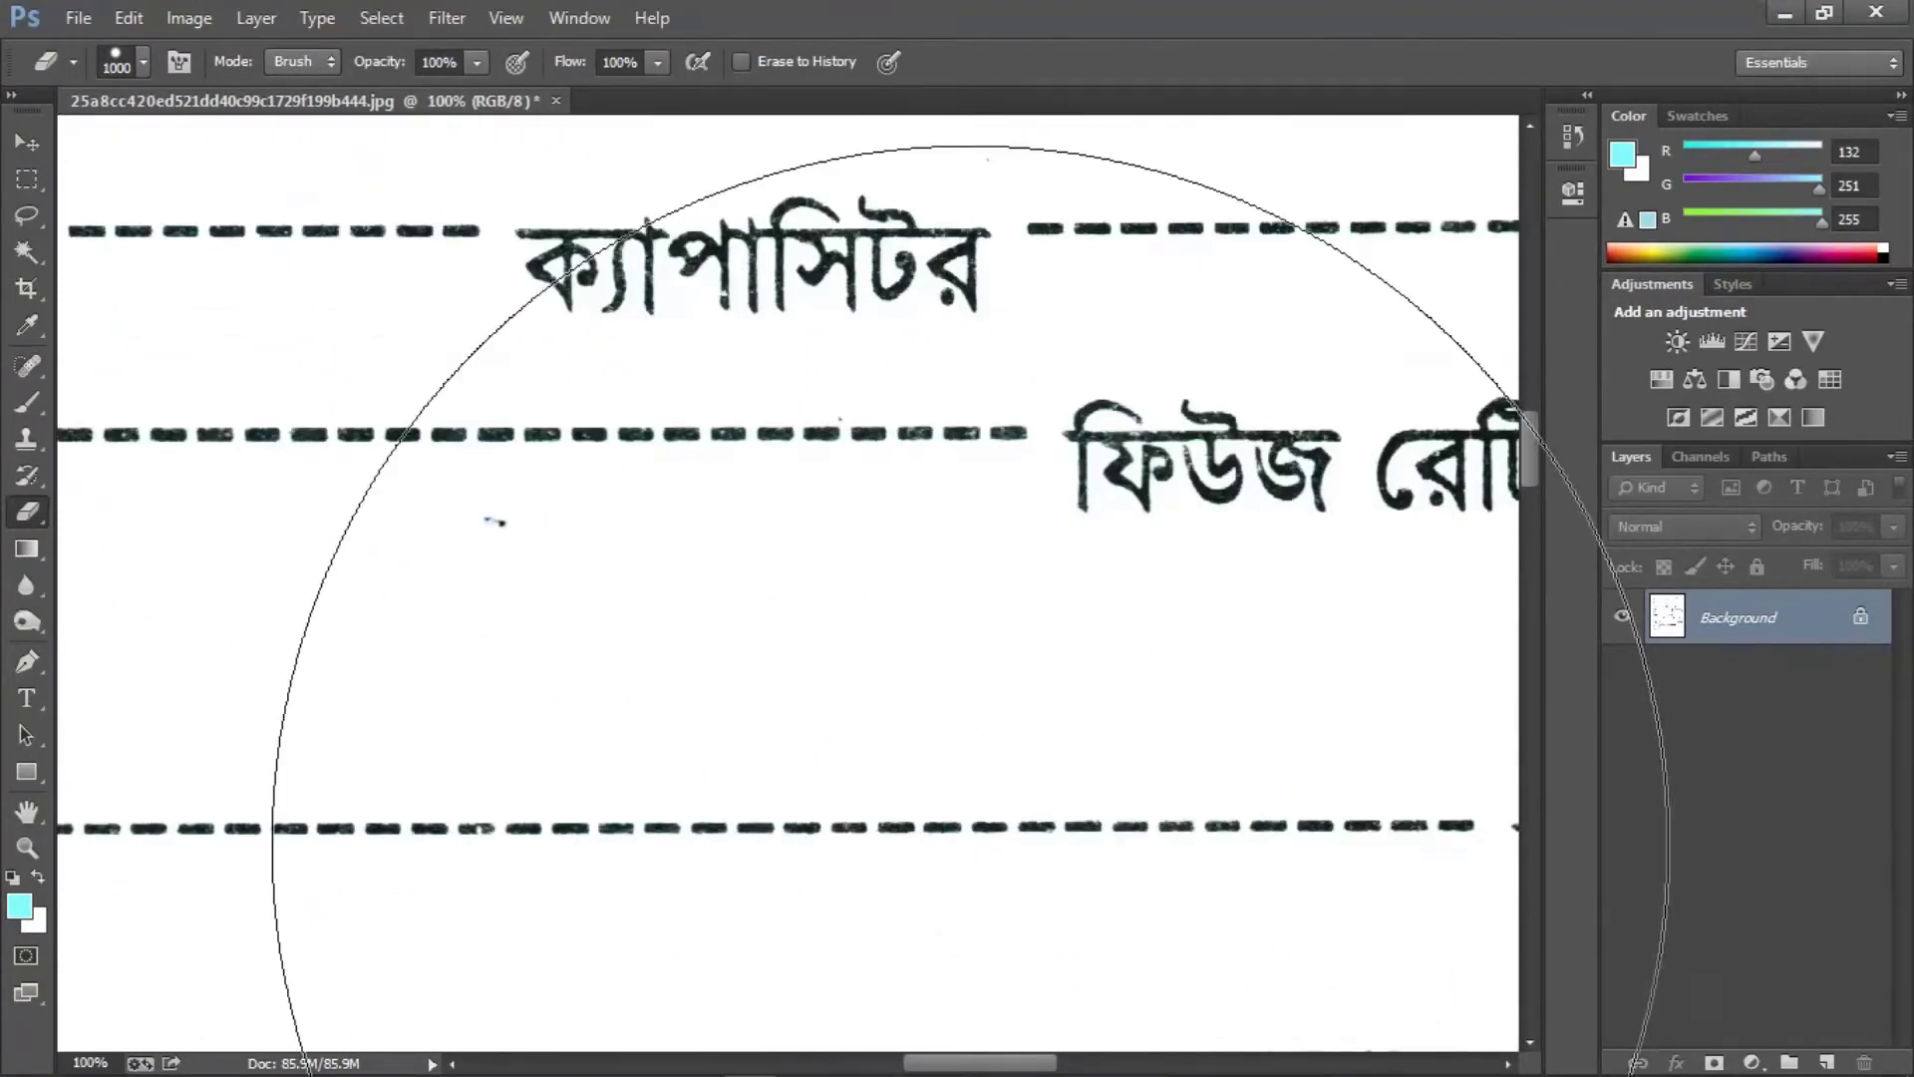
scroll(719, 597, up, 5)
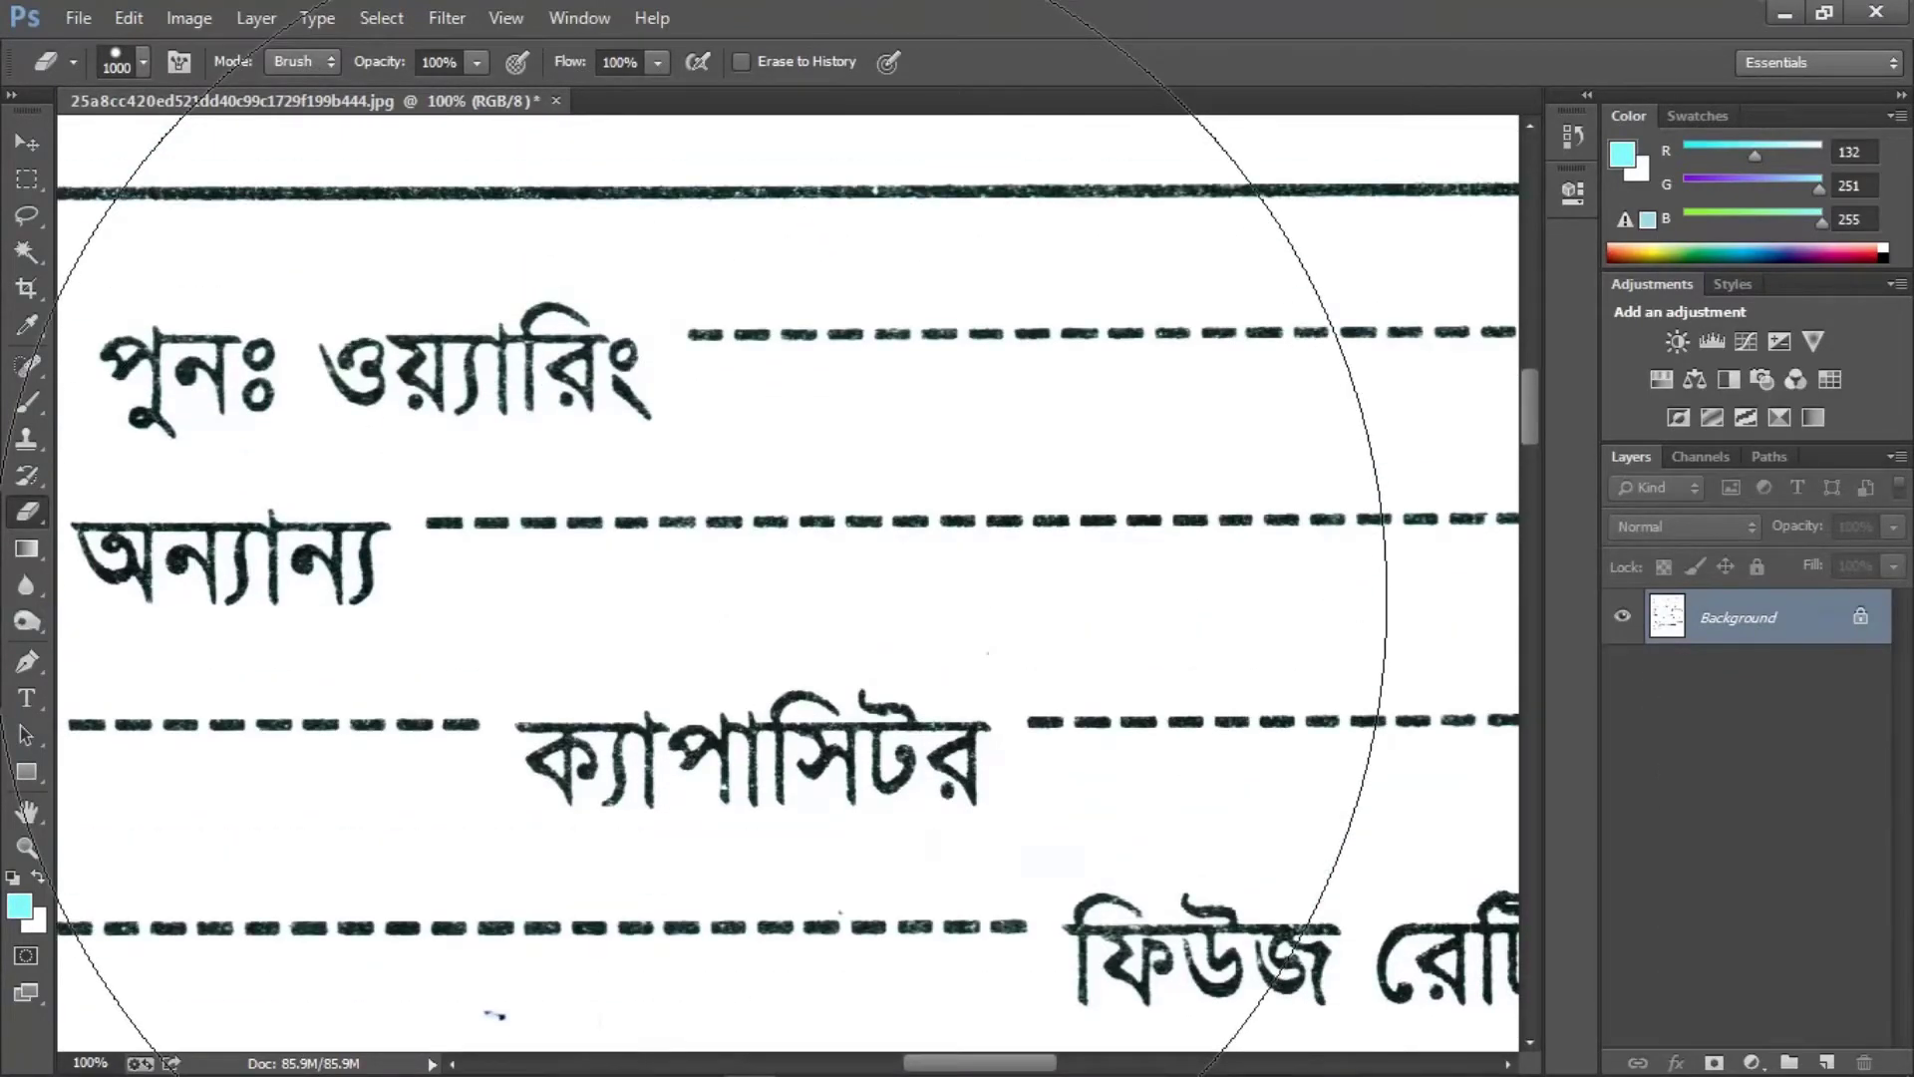
key(ctrl+minus)
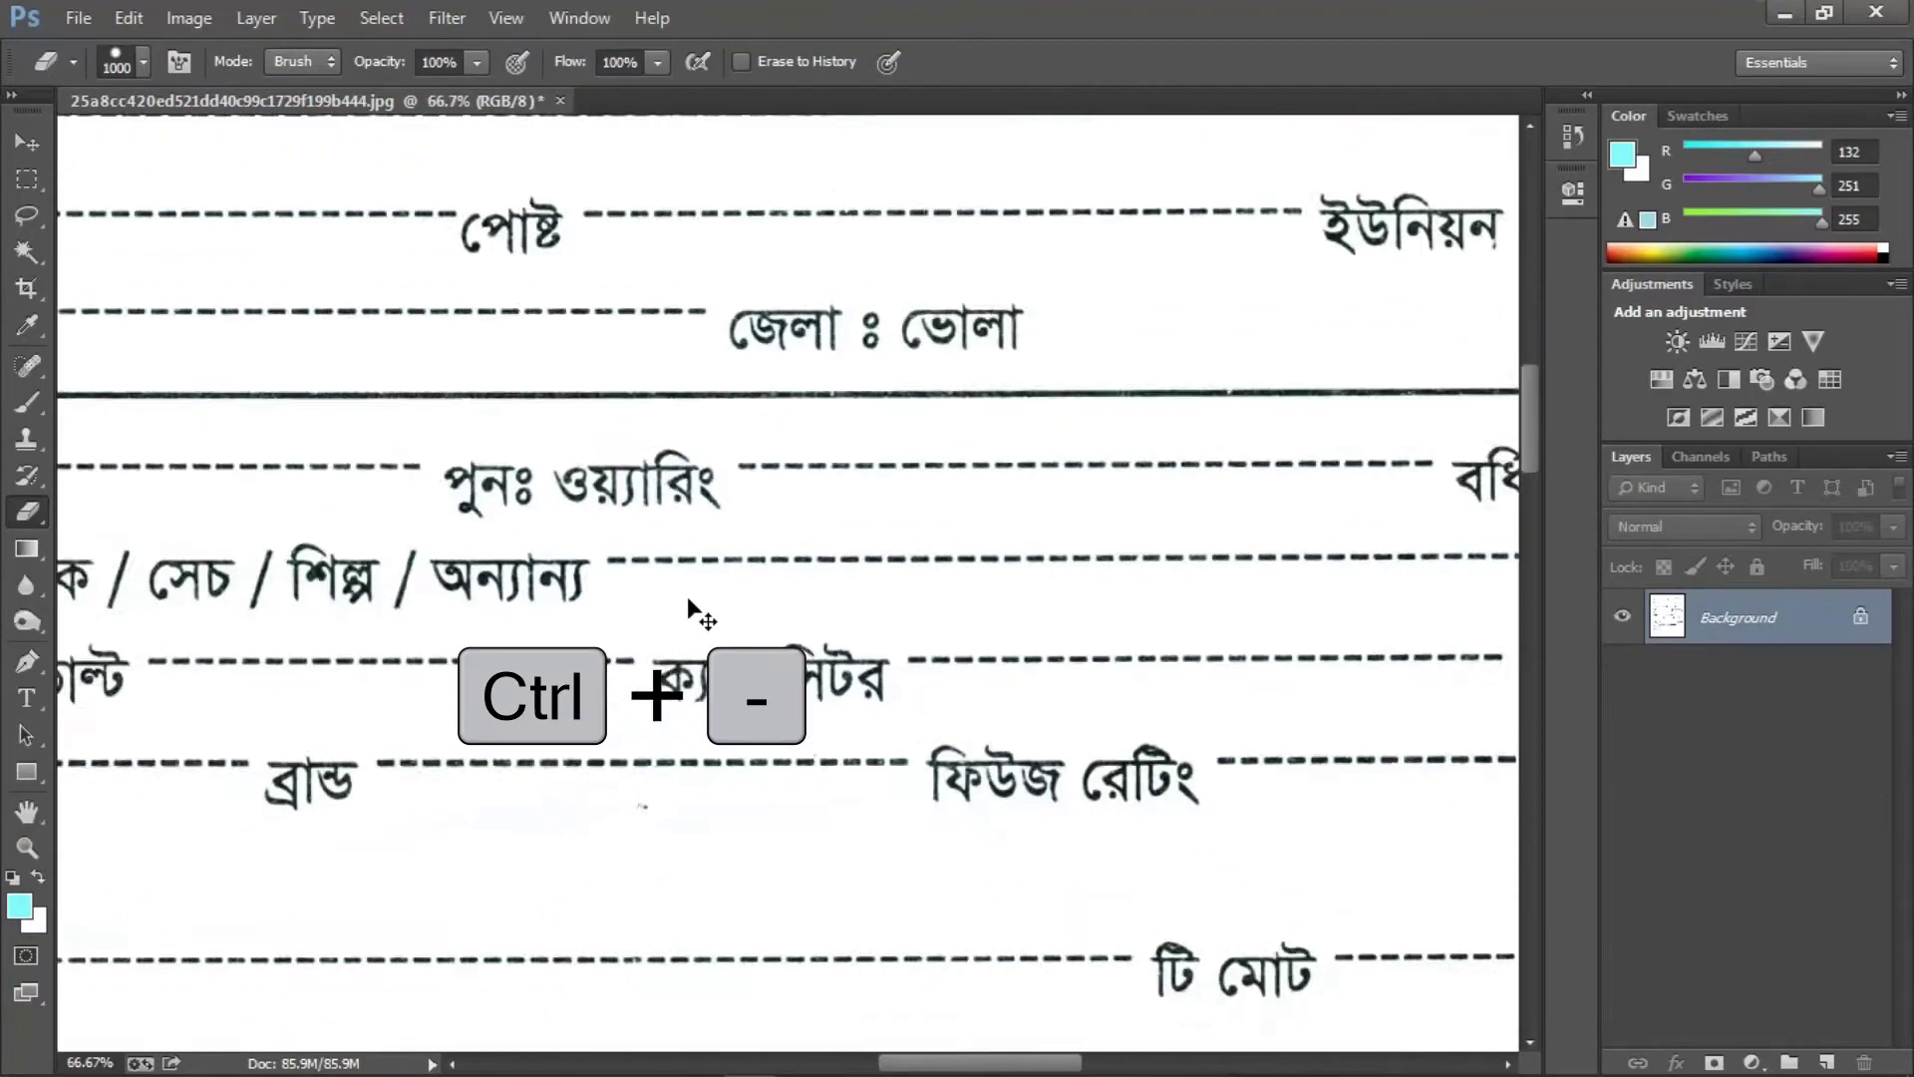
Step: Undo the white erasing to bring back the cyan background across the page, and clear the selection
key(ctrl+minus)
key(ctrl+minus)
key(ctrl+minus)
key(ctrl+minus)
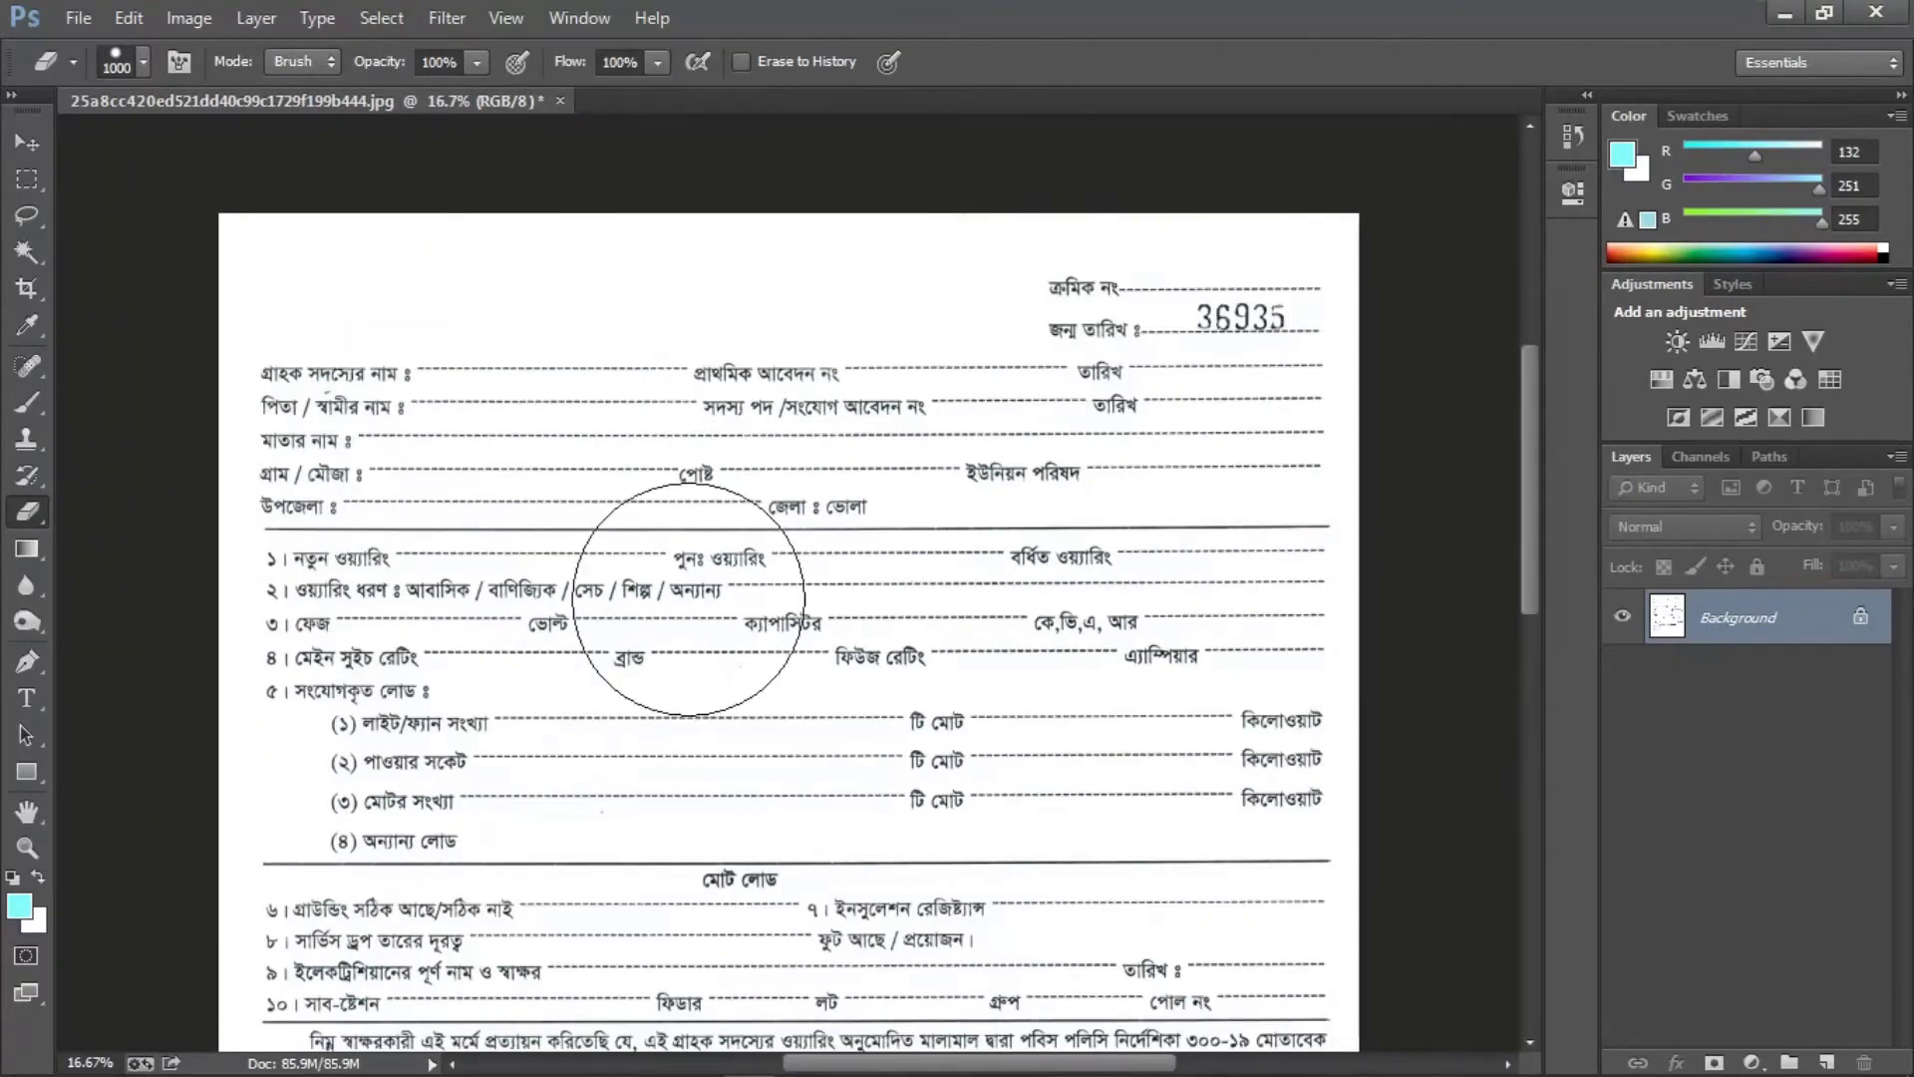
scroll(689, 600, down, 3)
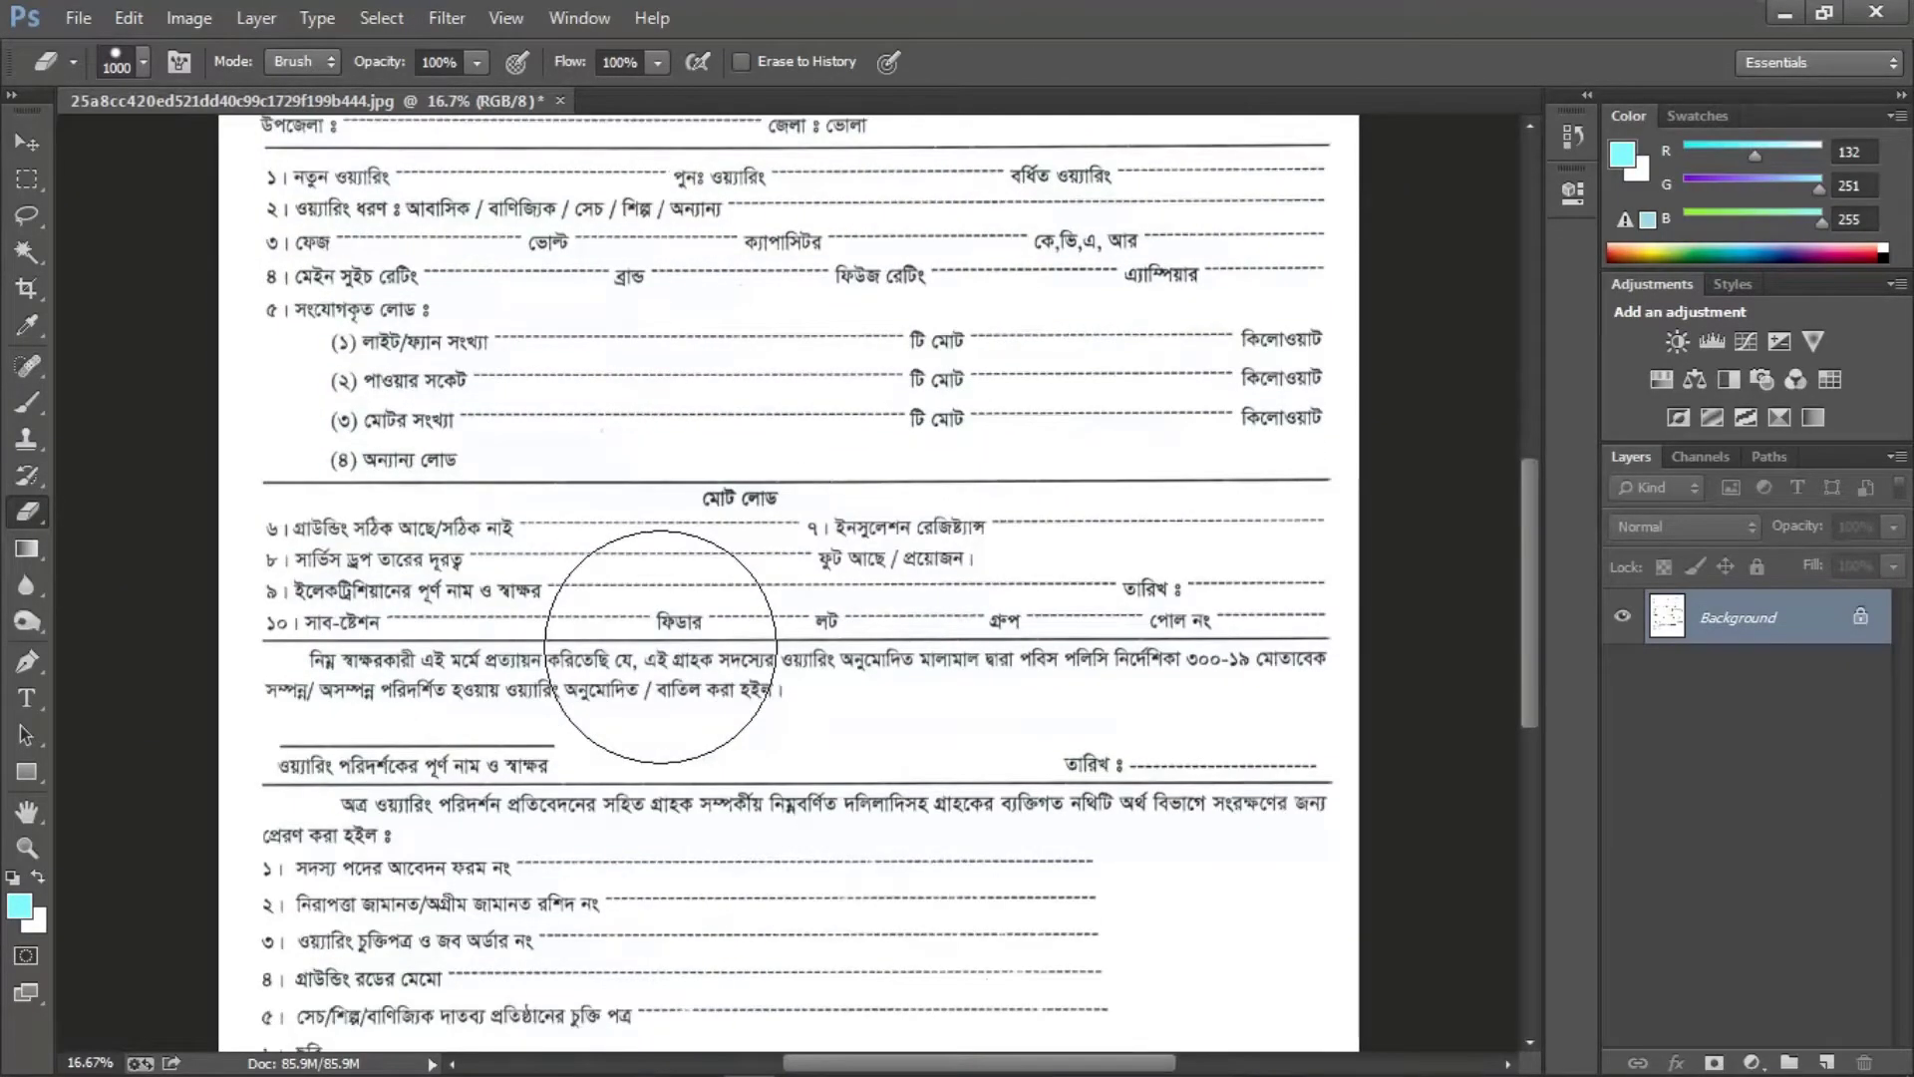
key(ctrl+alt+z)
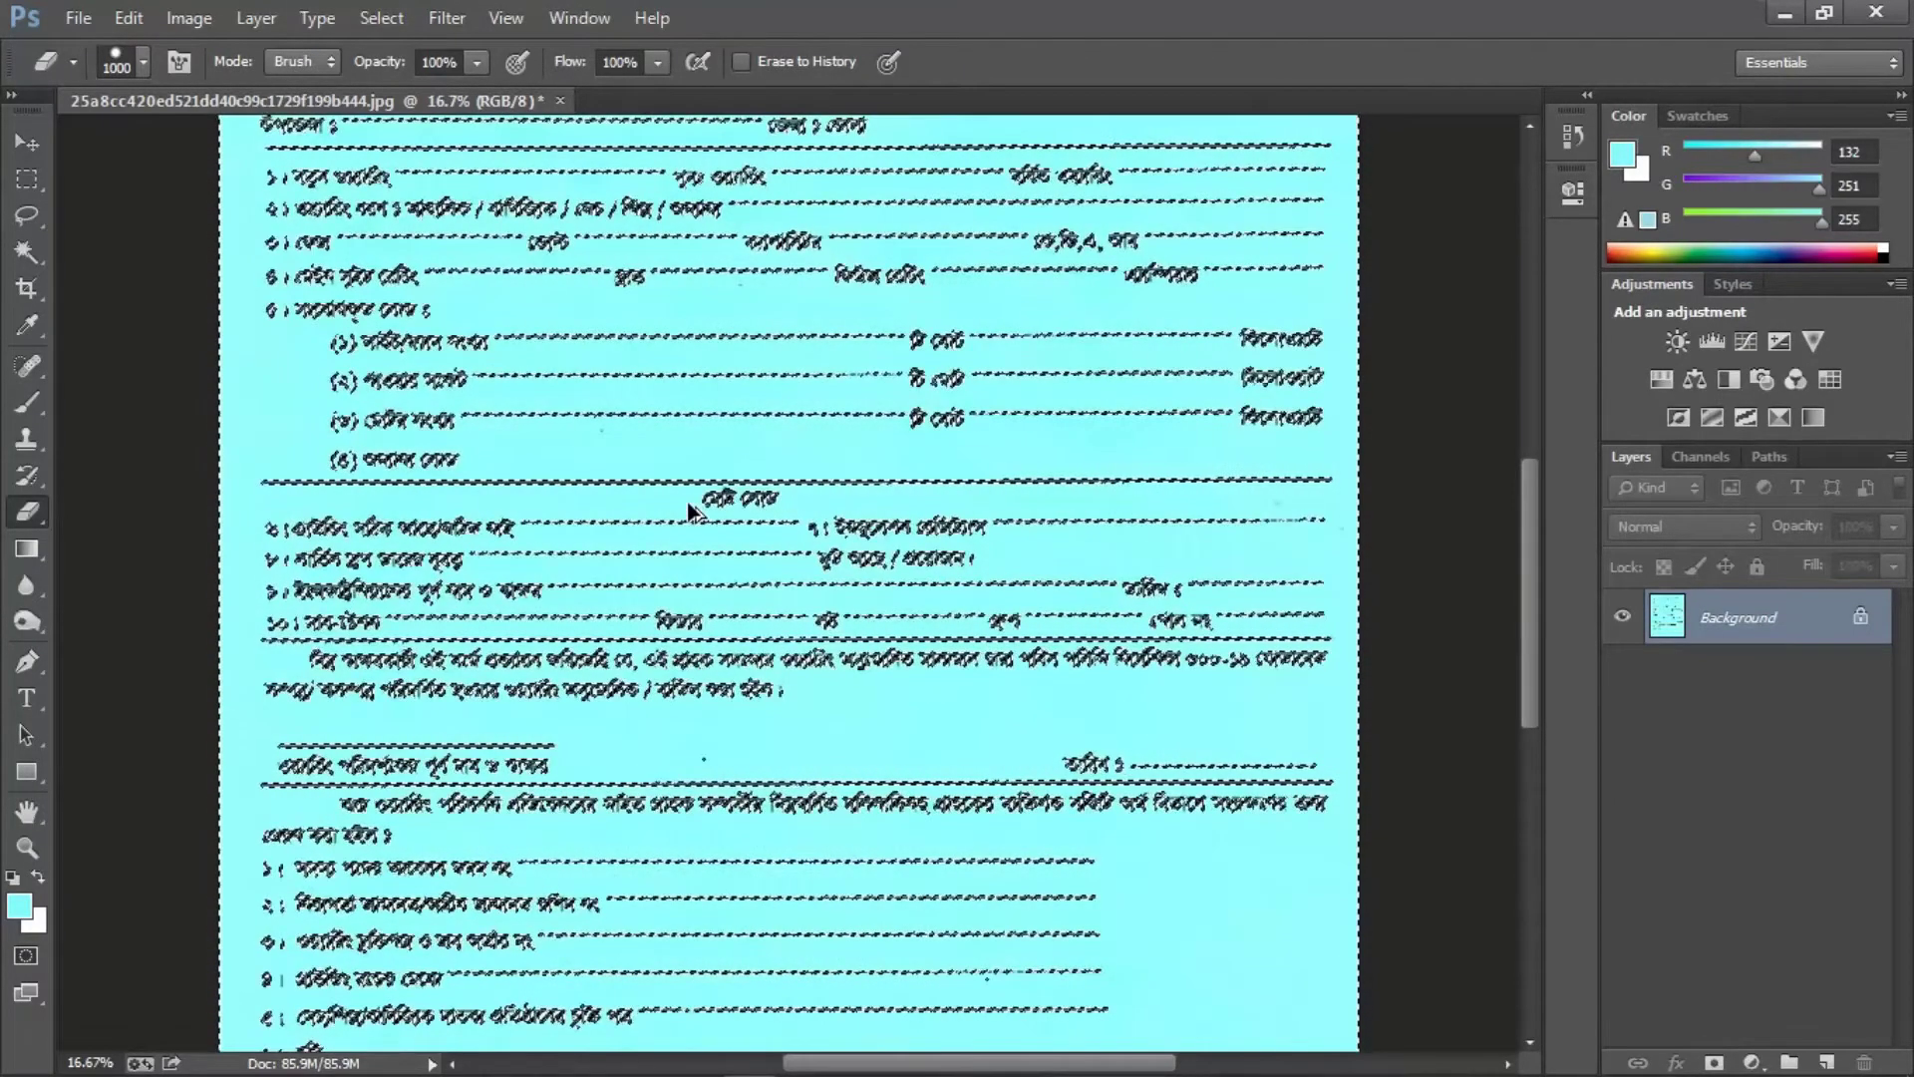
key(ctrl+d)
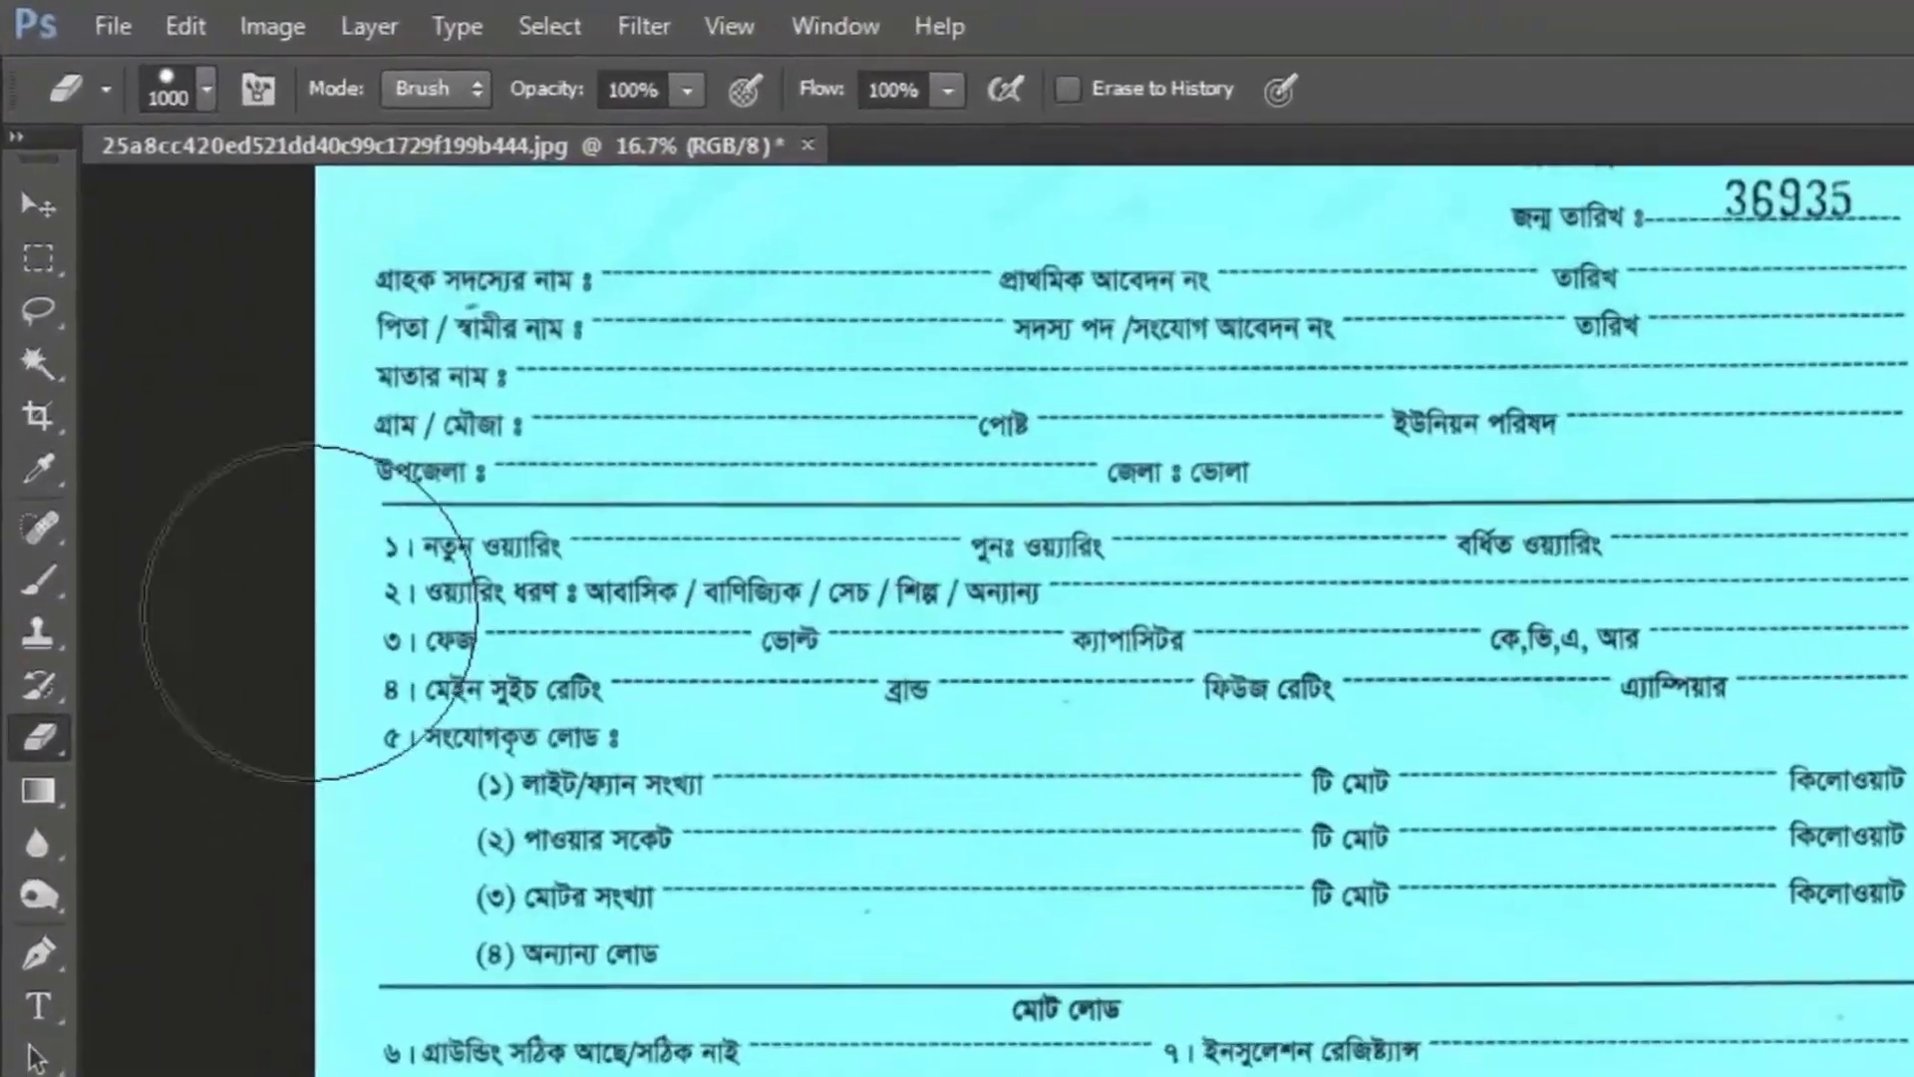
Step: Add a Levels adjustment layer above the Background and set its white point by sampling the cyan paper near the page's upper left
key(v)
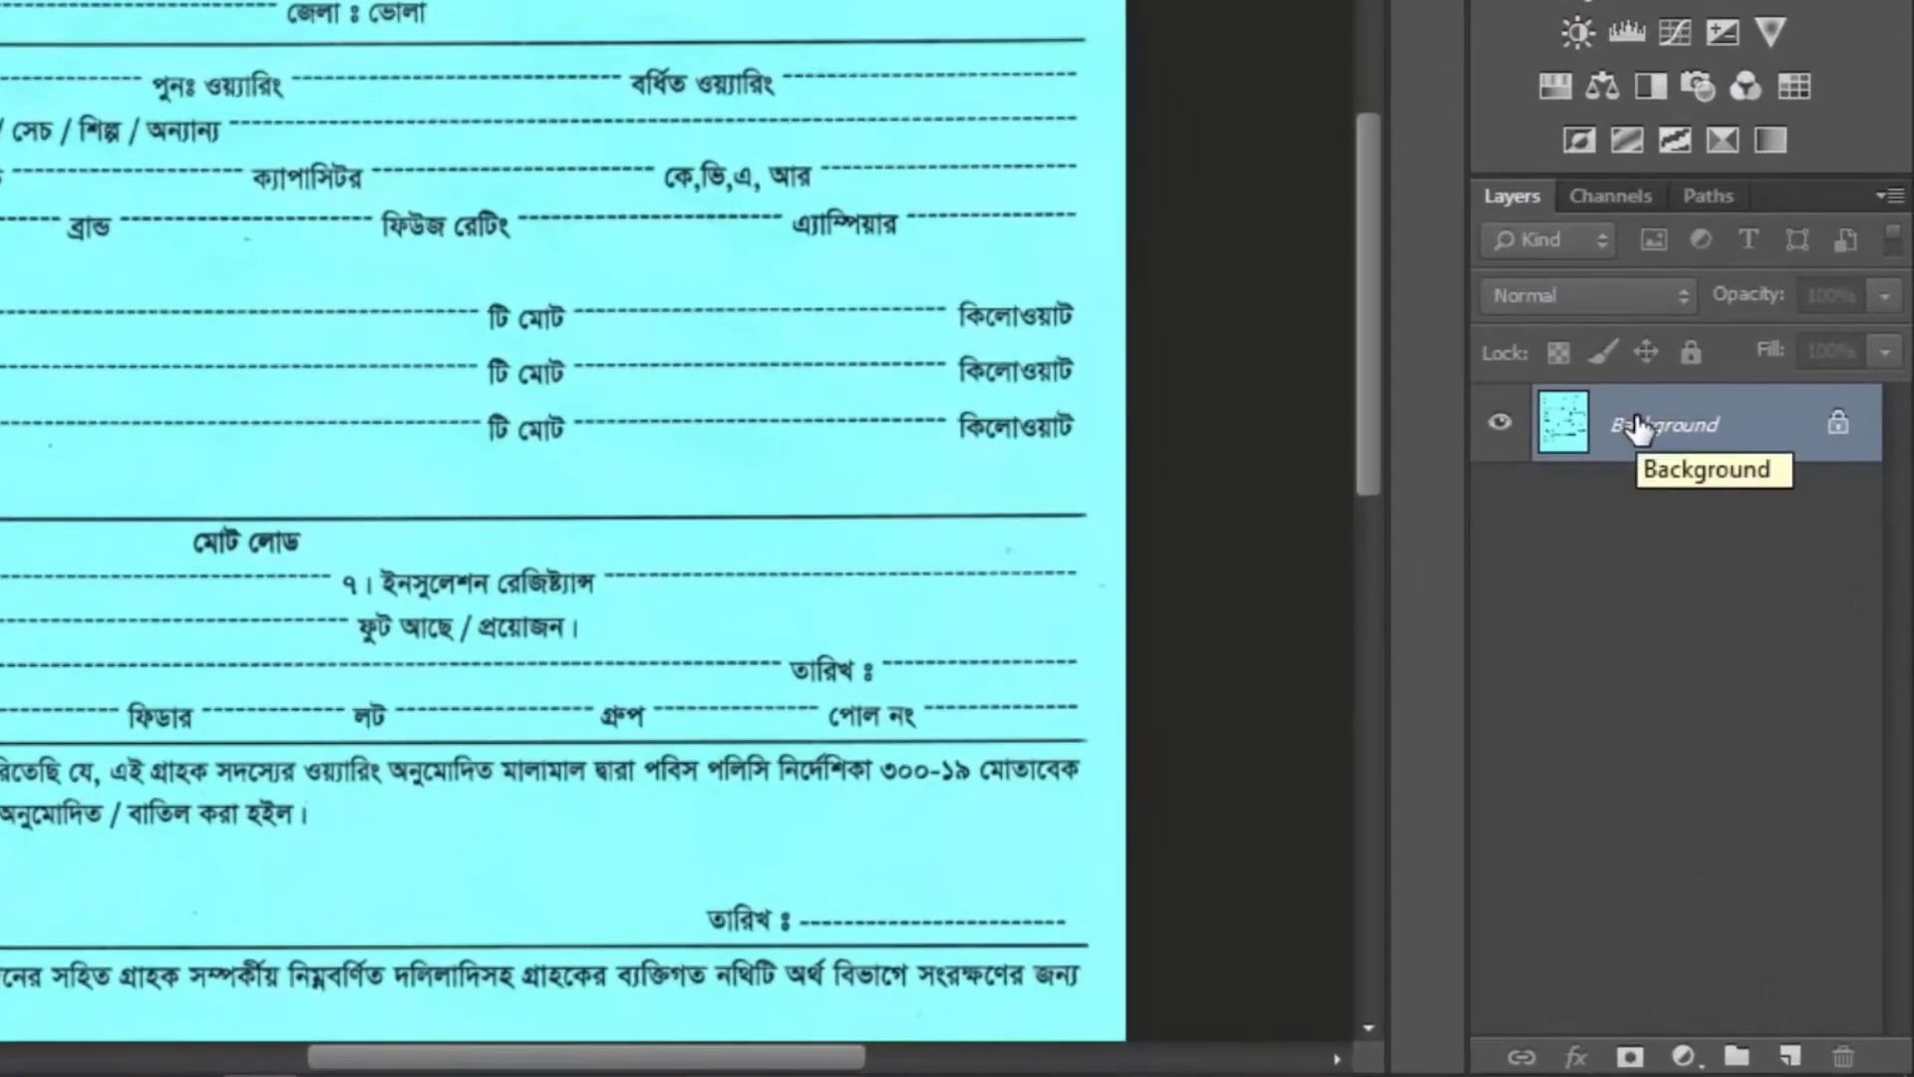
click(1681, 1059)
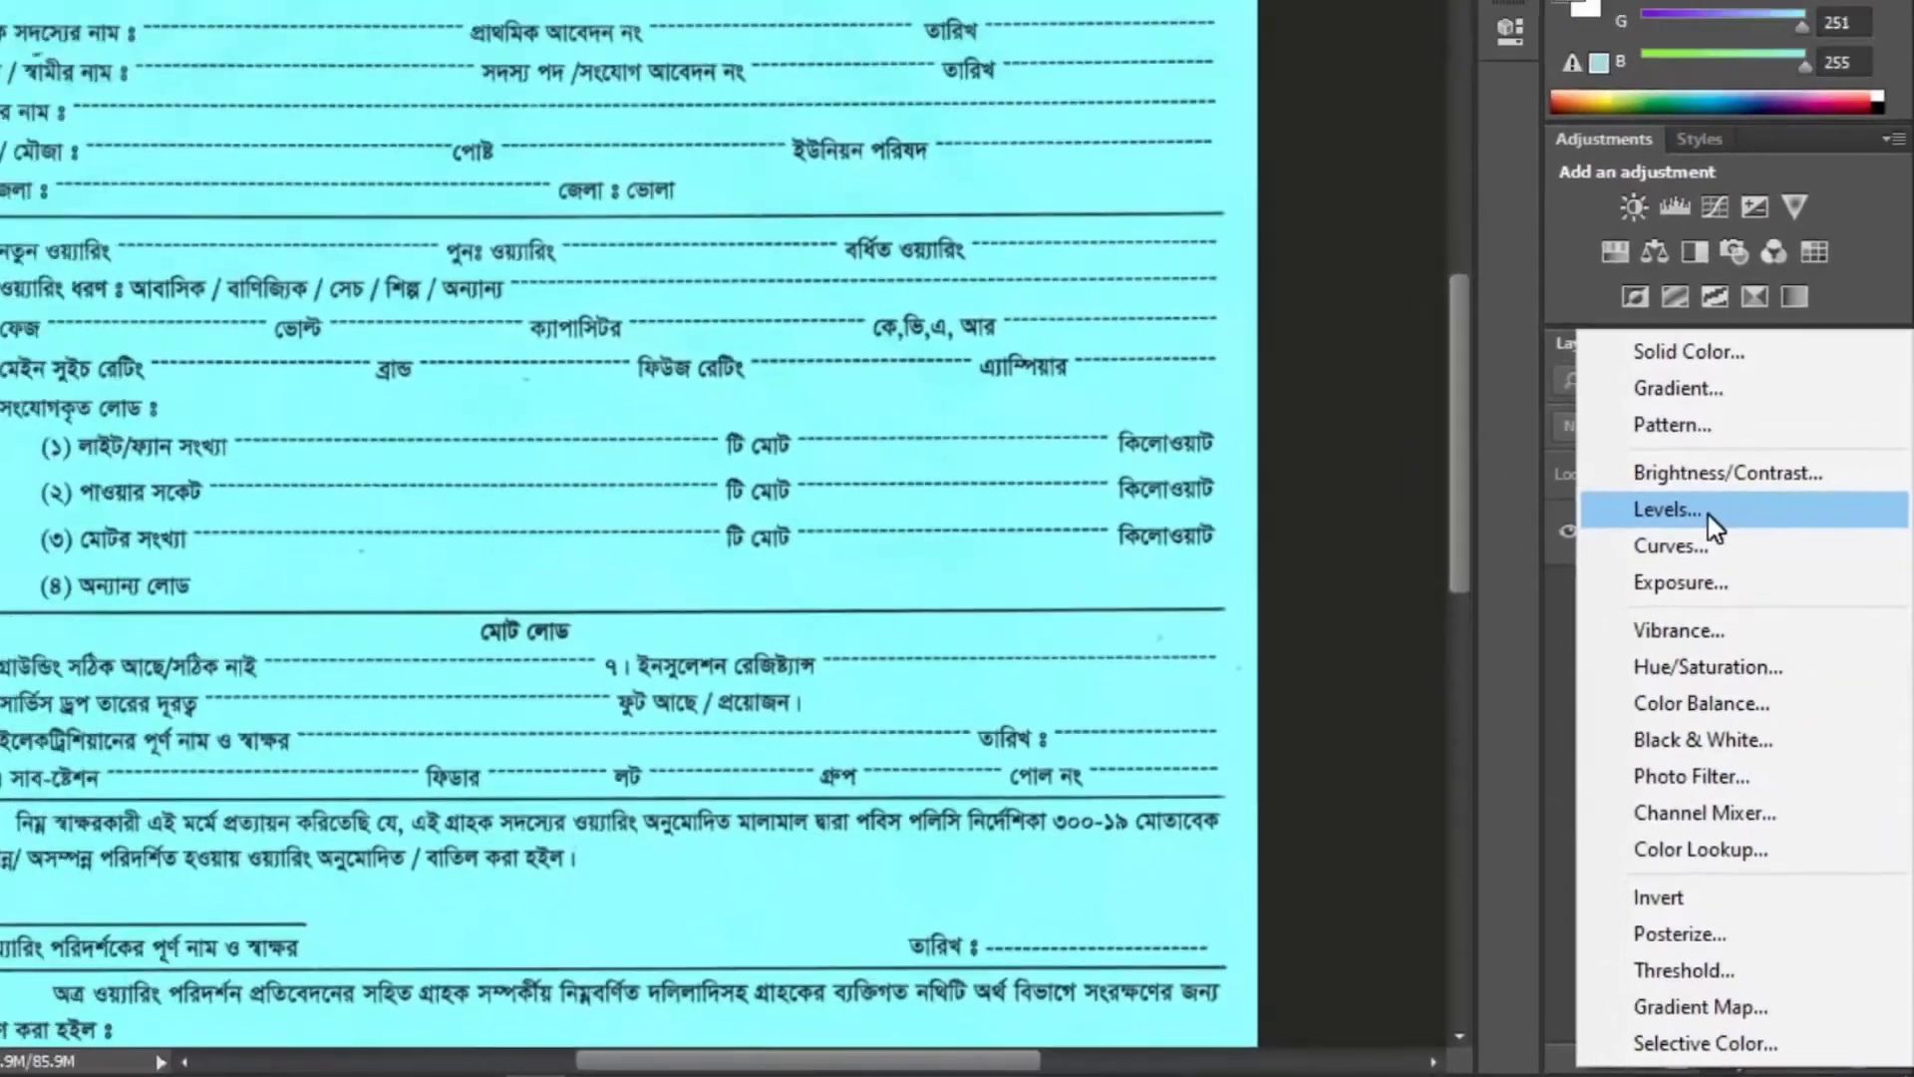
click(1666, 399)
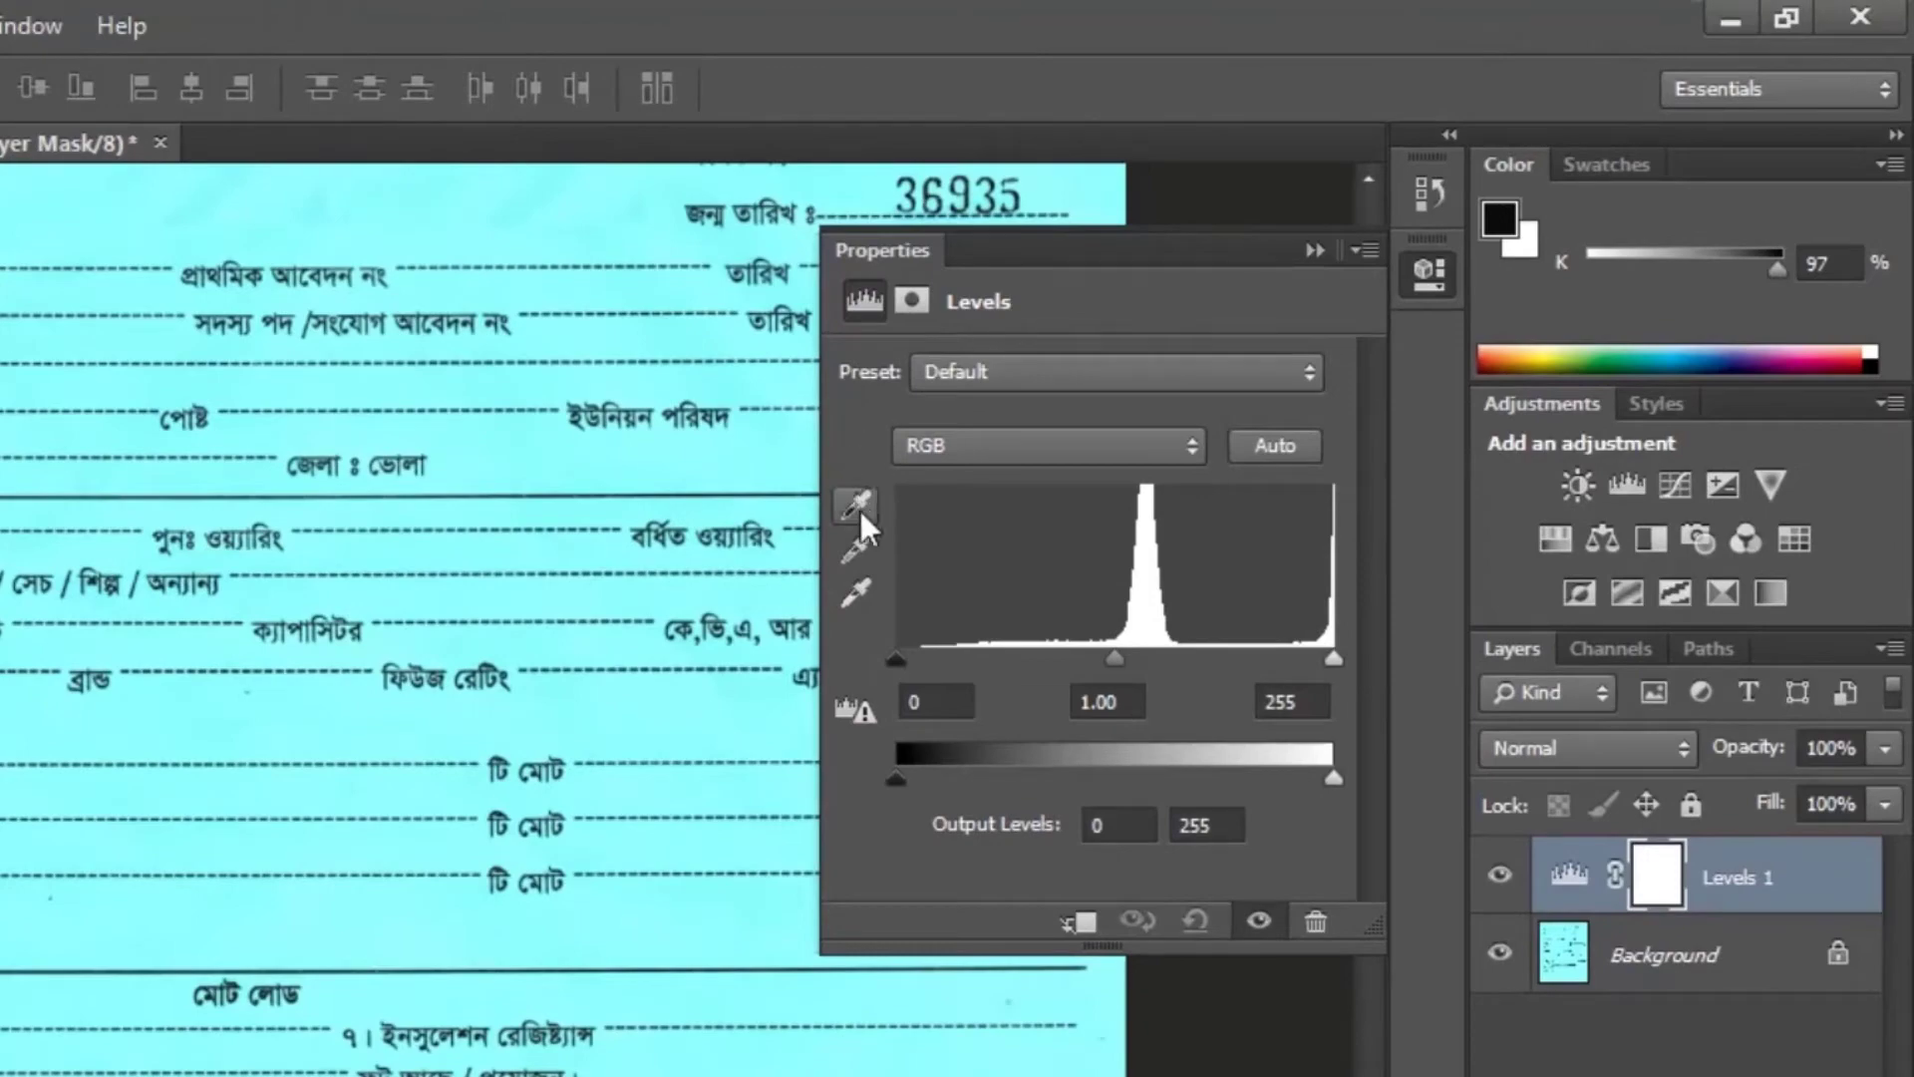
click(856, 592)
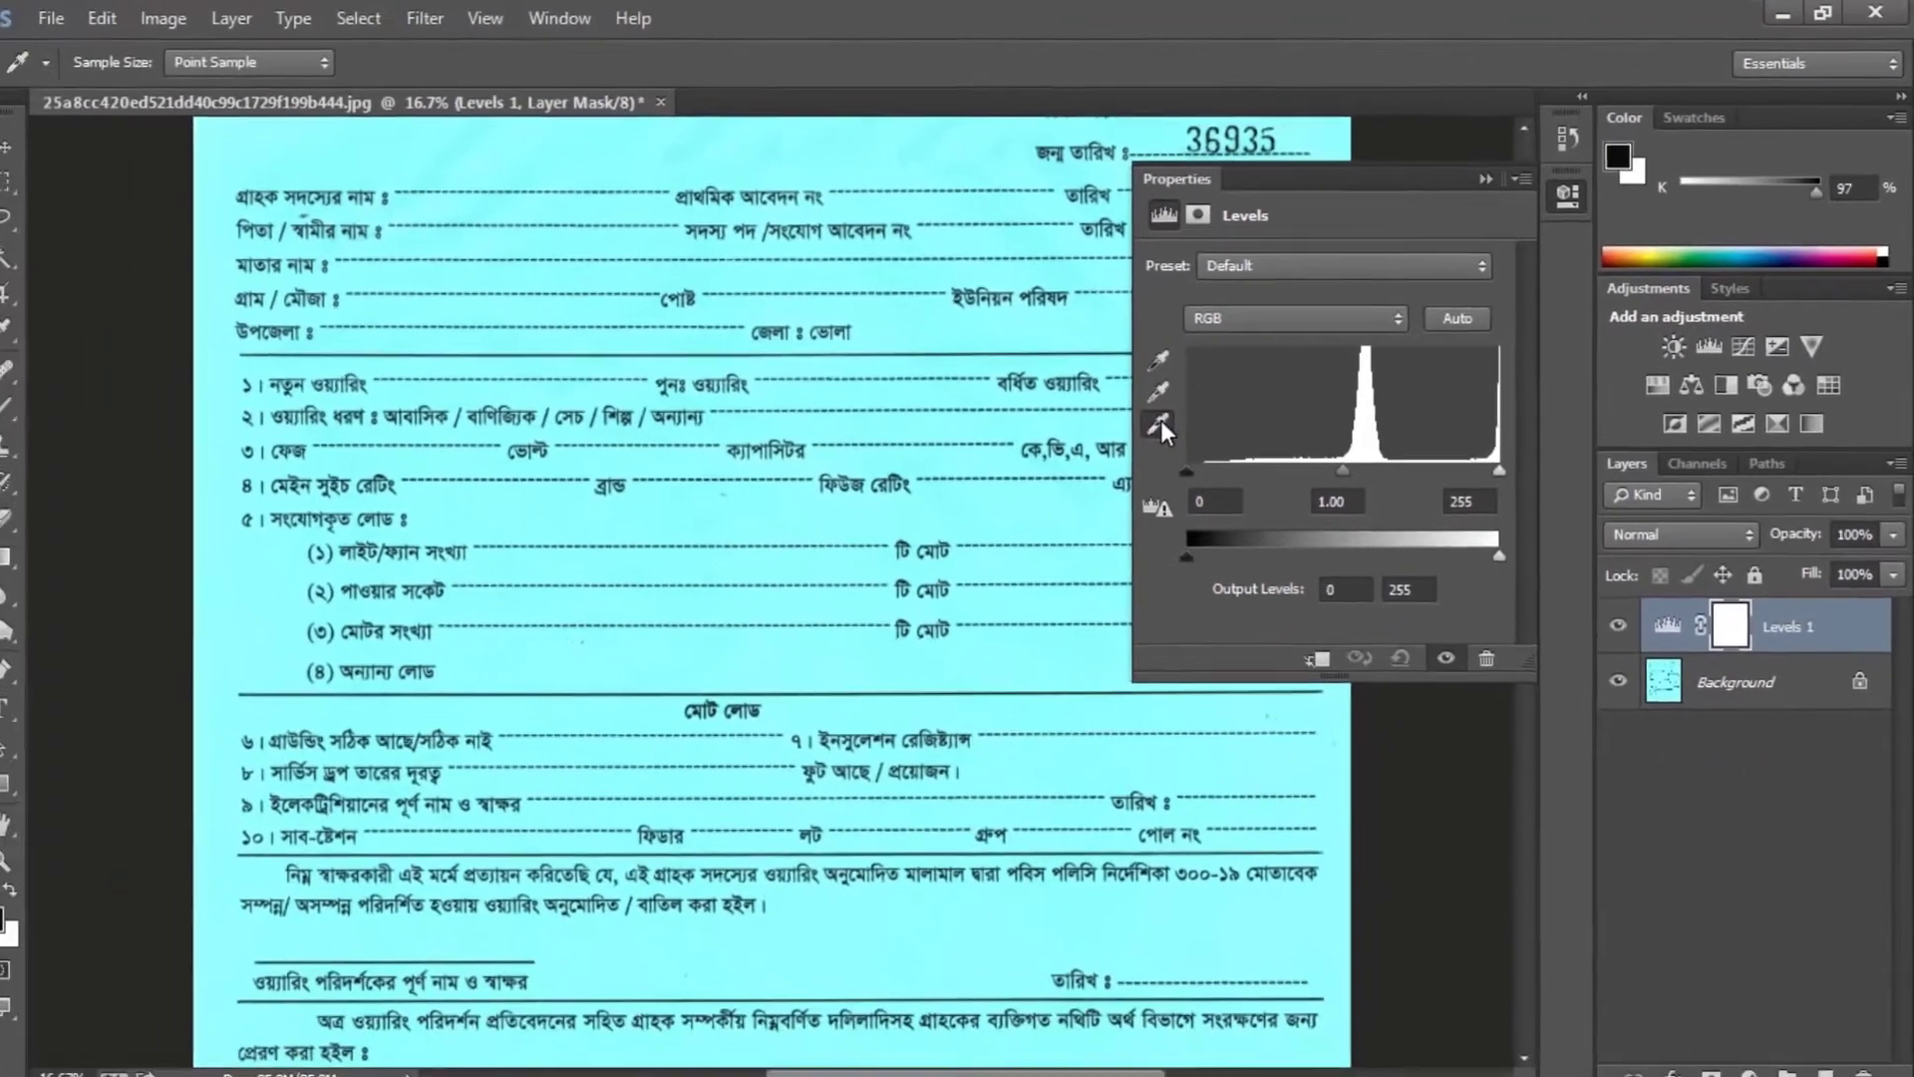
scroll(536, 312, up, 2)
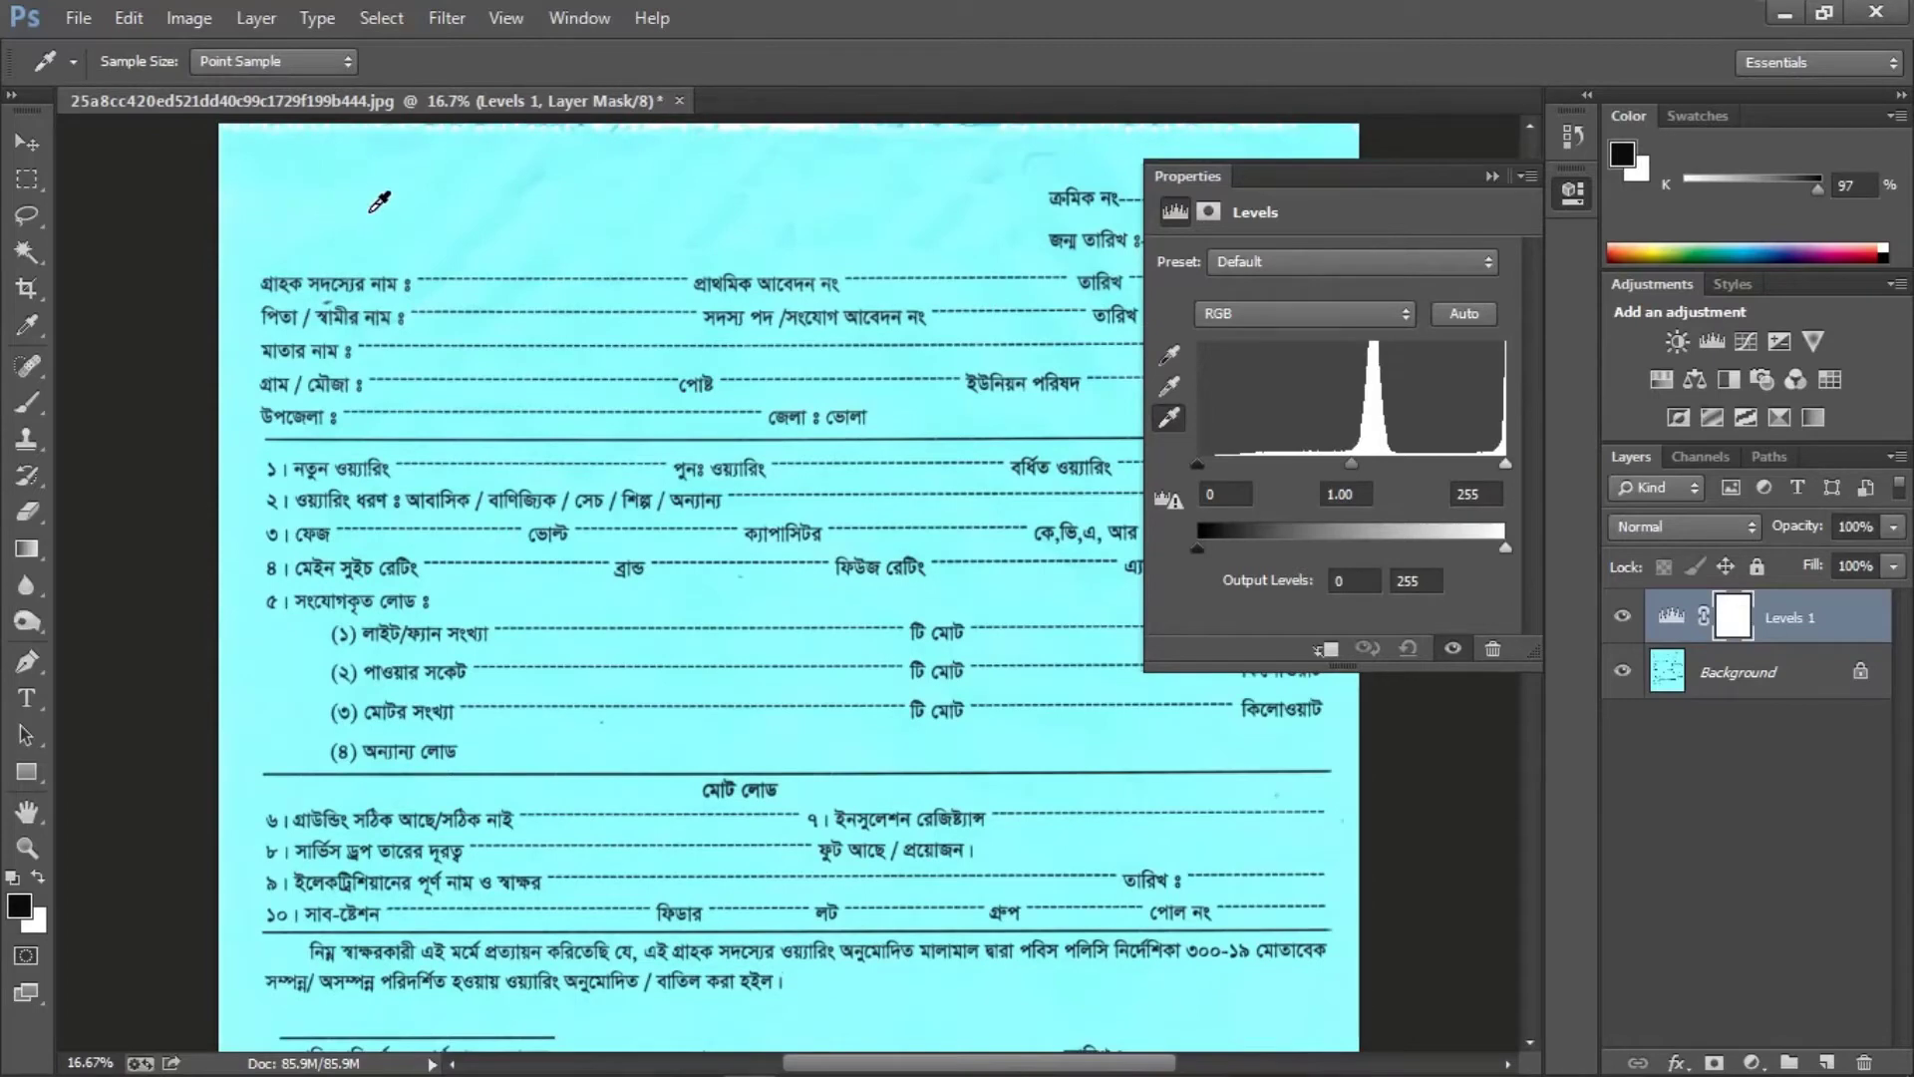
click(371, 211)
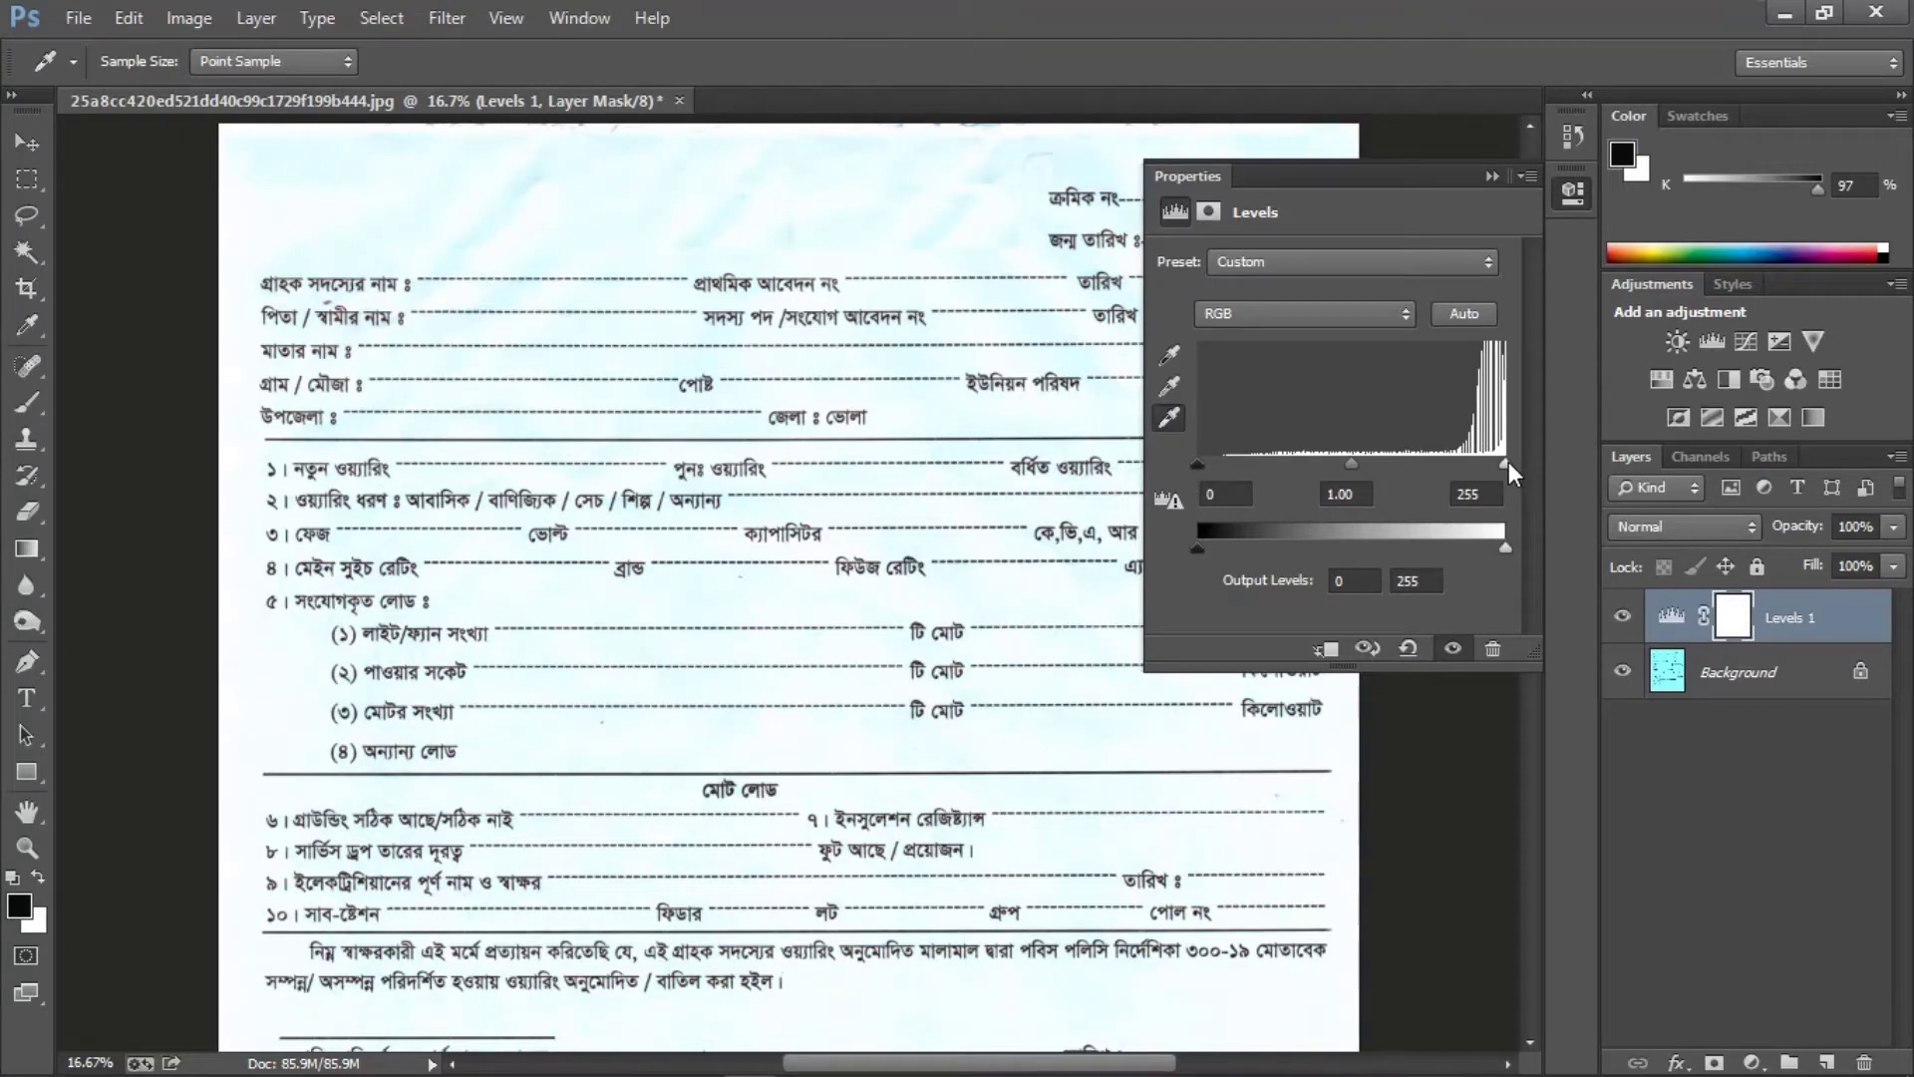
Step: Set the Levels white input to 183 and the black input to 66, and collapse the adjustment's properties
drag(1509, 464, 1420, 467)
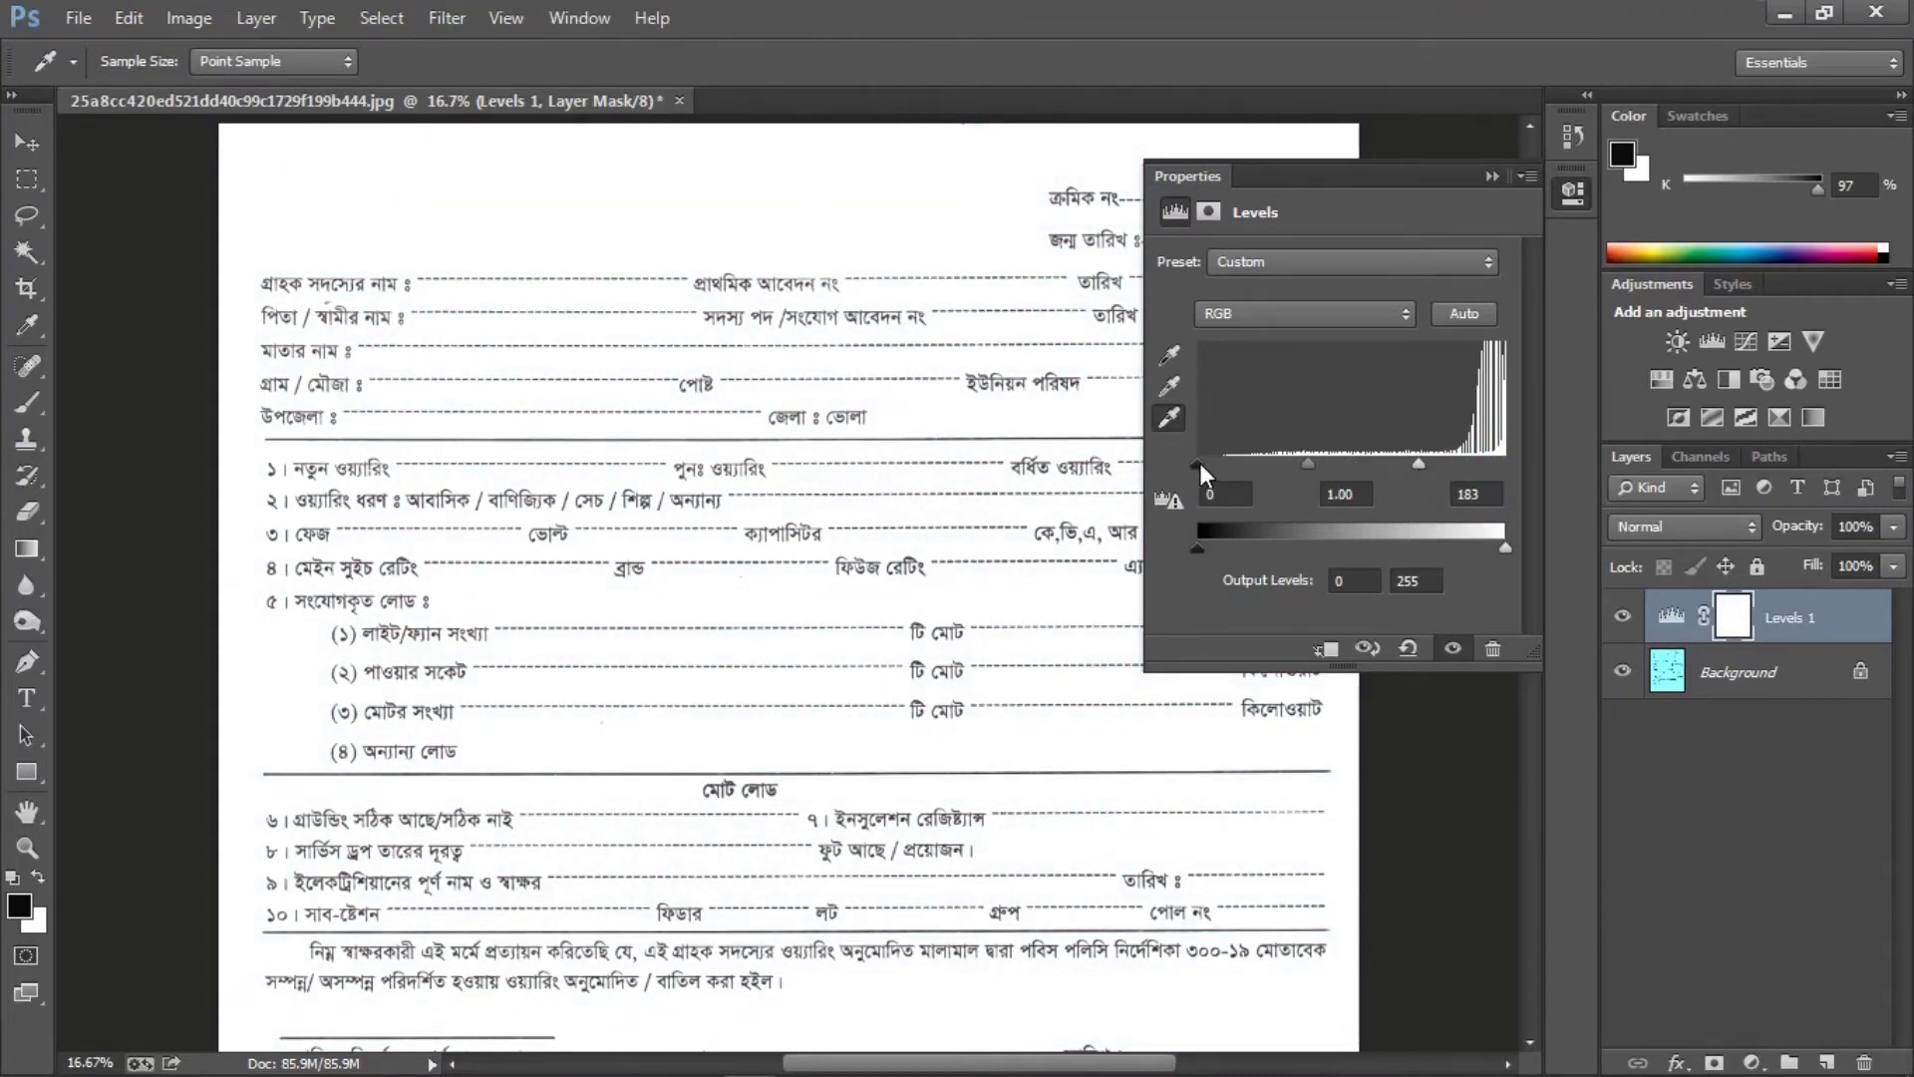
drag(1199, 470, 1276, 469)
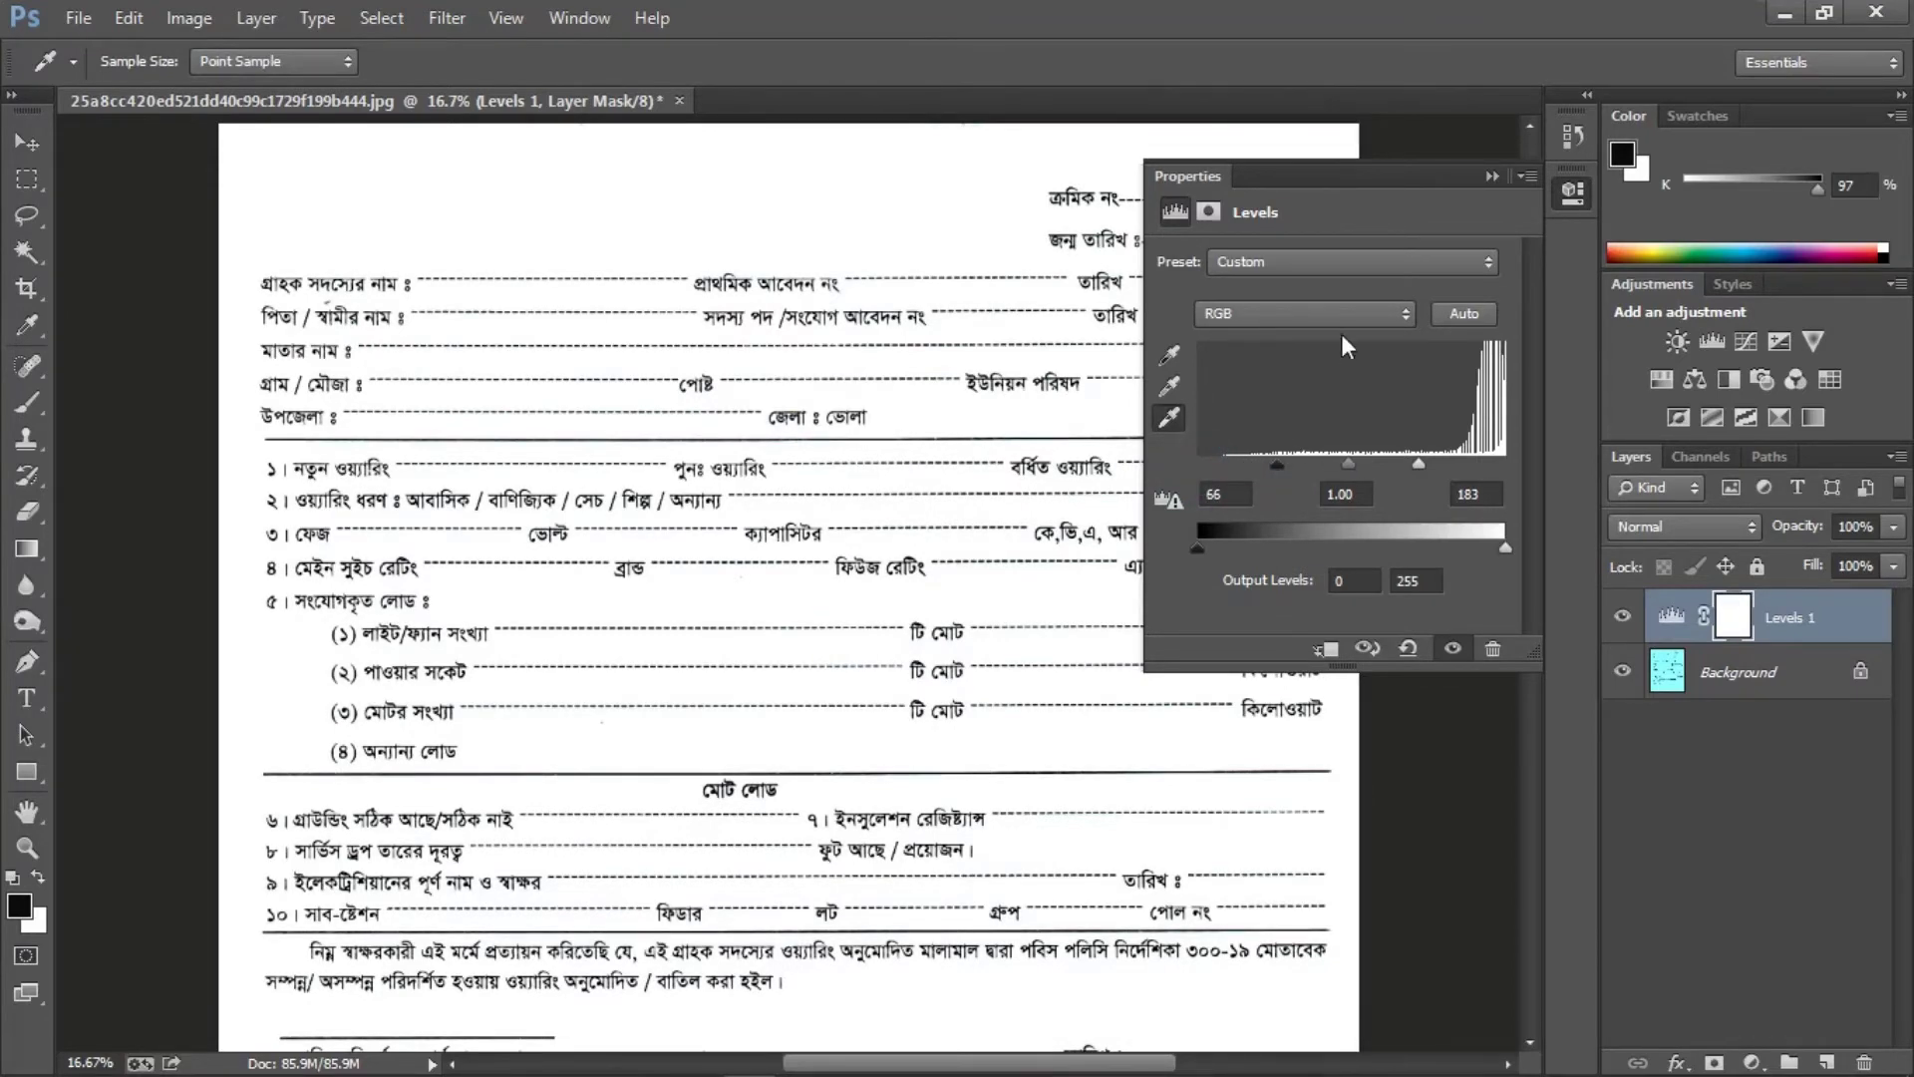
click(1492, 174)
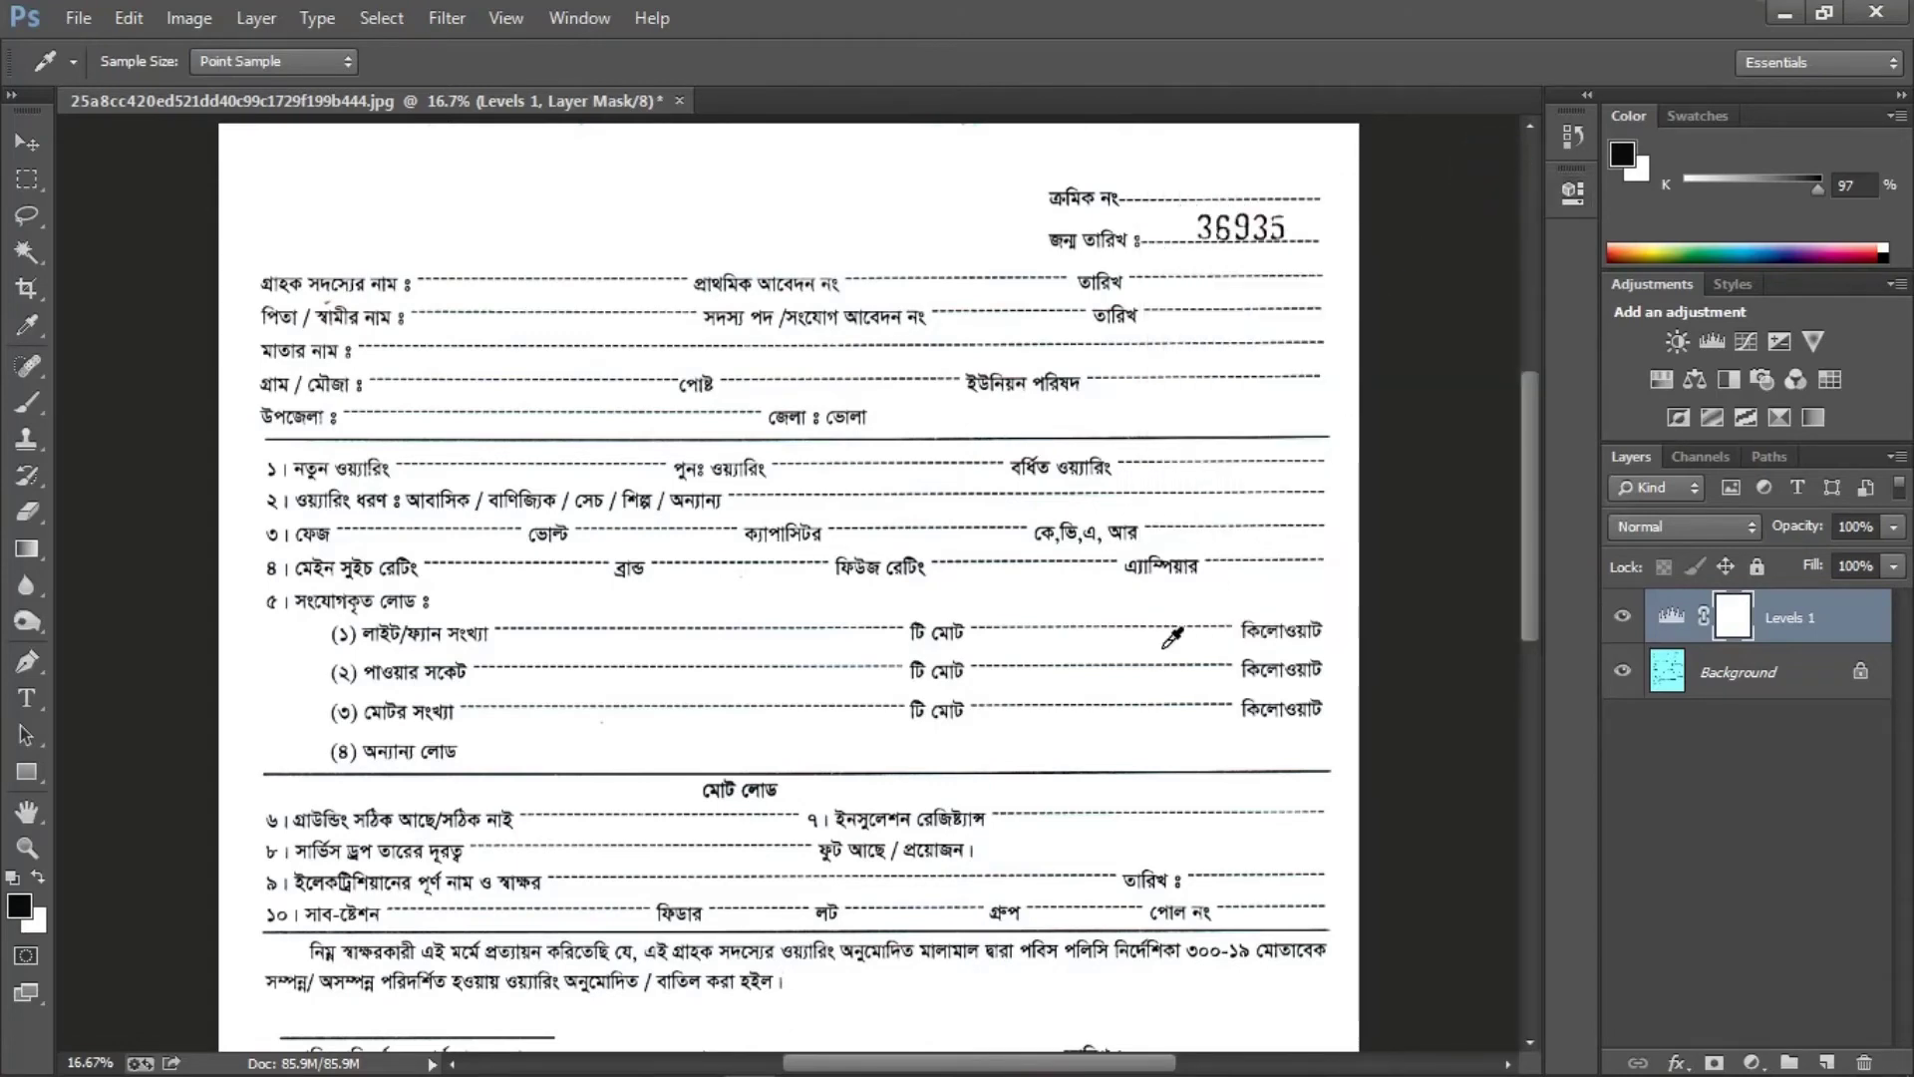
Step: Examine the Levels-adjusted form at close and full-page magnifications for text darkness, edge sharpness and background whiteness
key(ctrl+plus)
key(ctrl+plus)
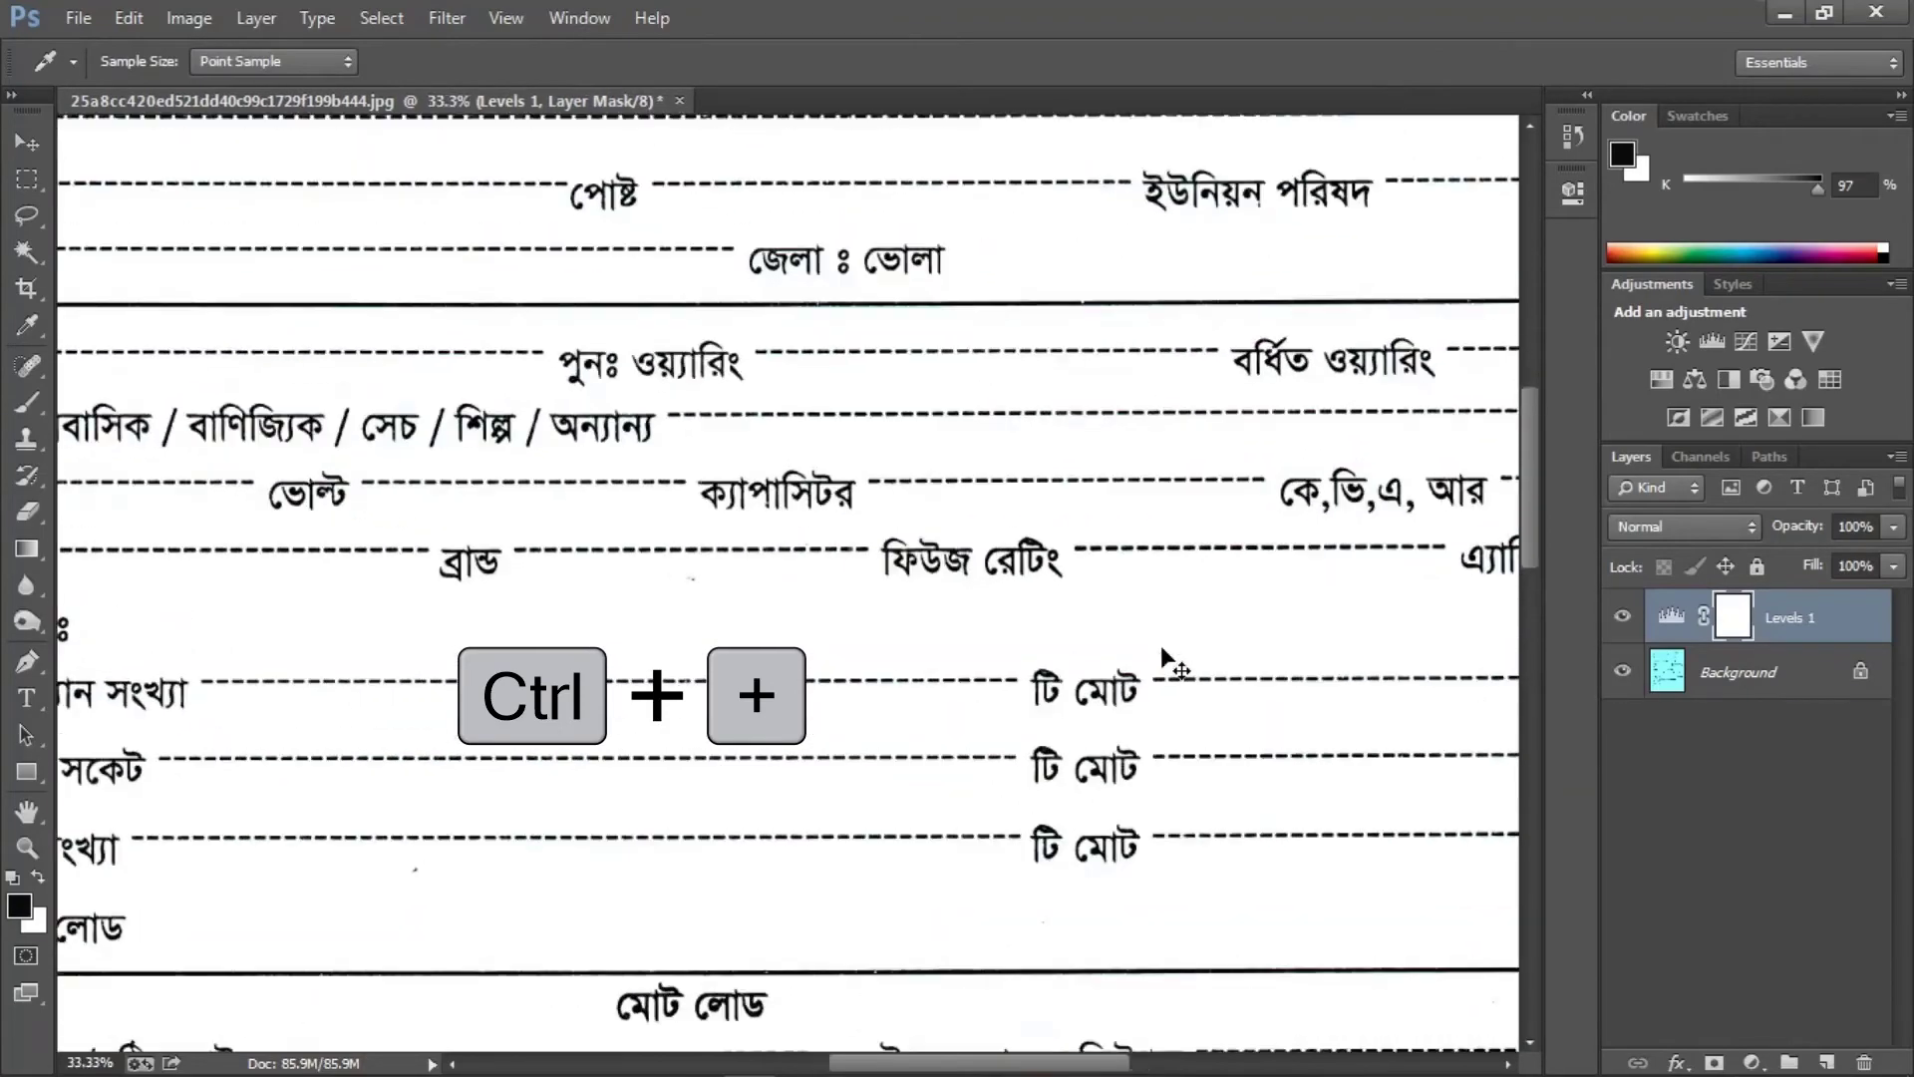
key(ctrl+minus)
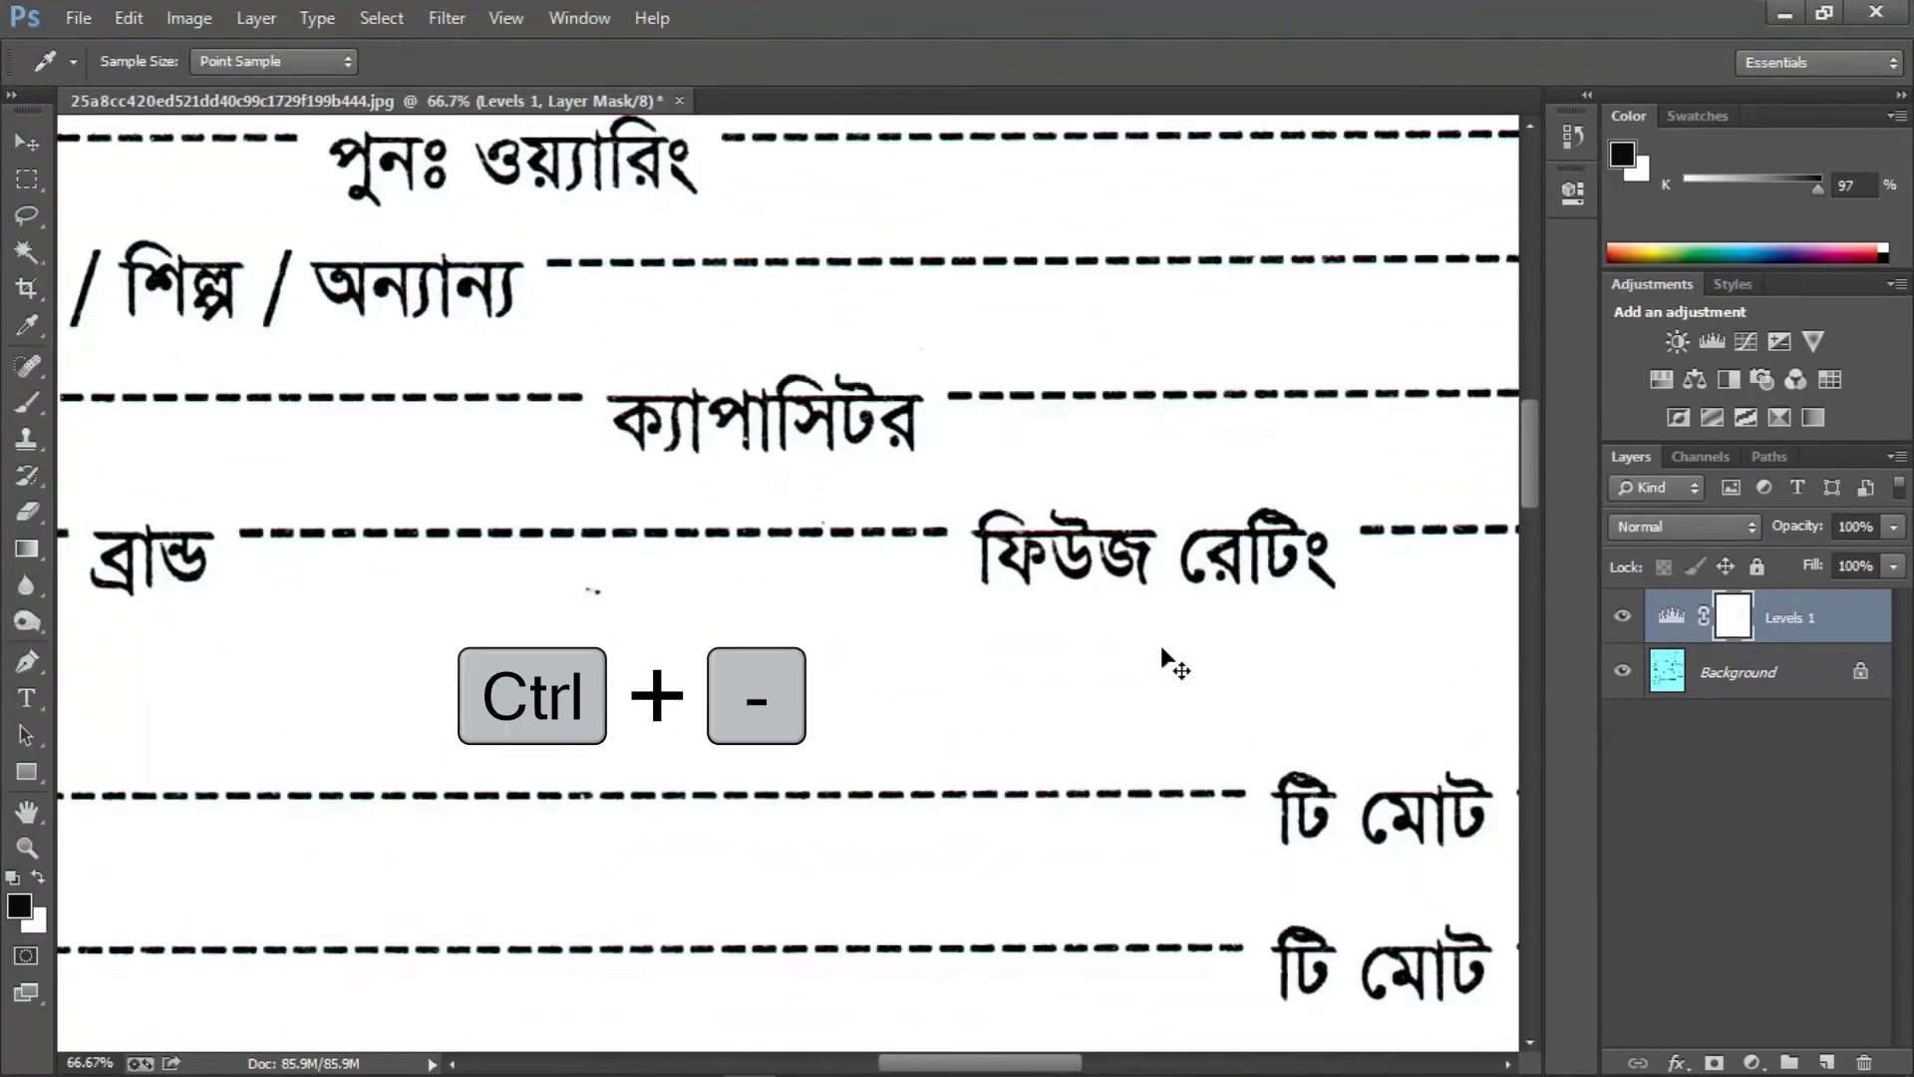
key(ctrl+minus)
key(ctrl+minus)
key(ctrl+minus)
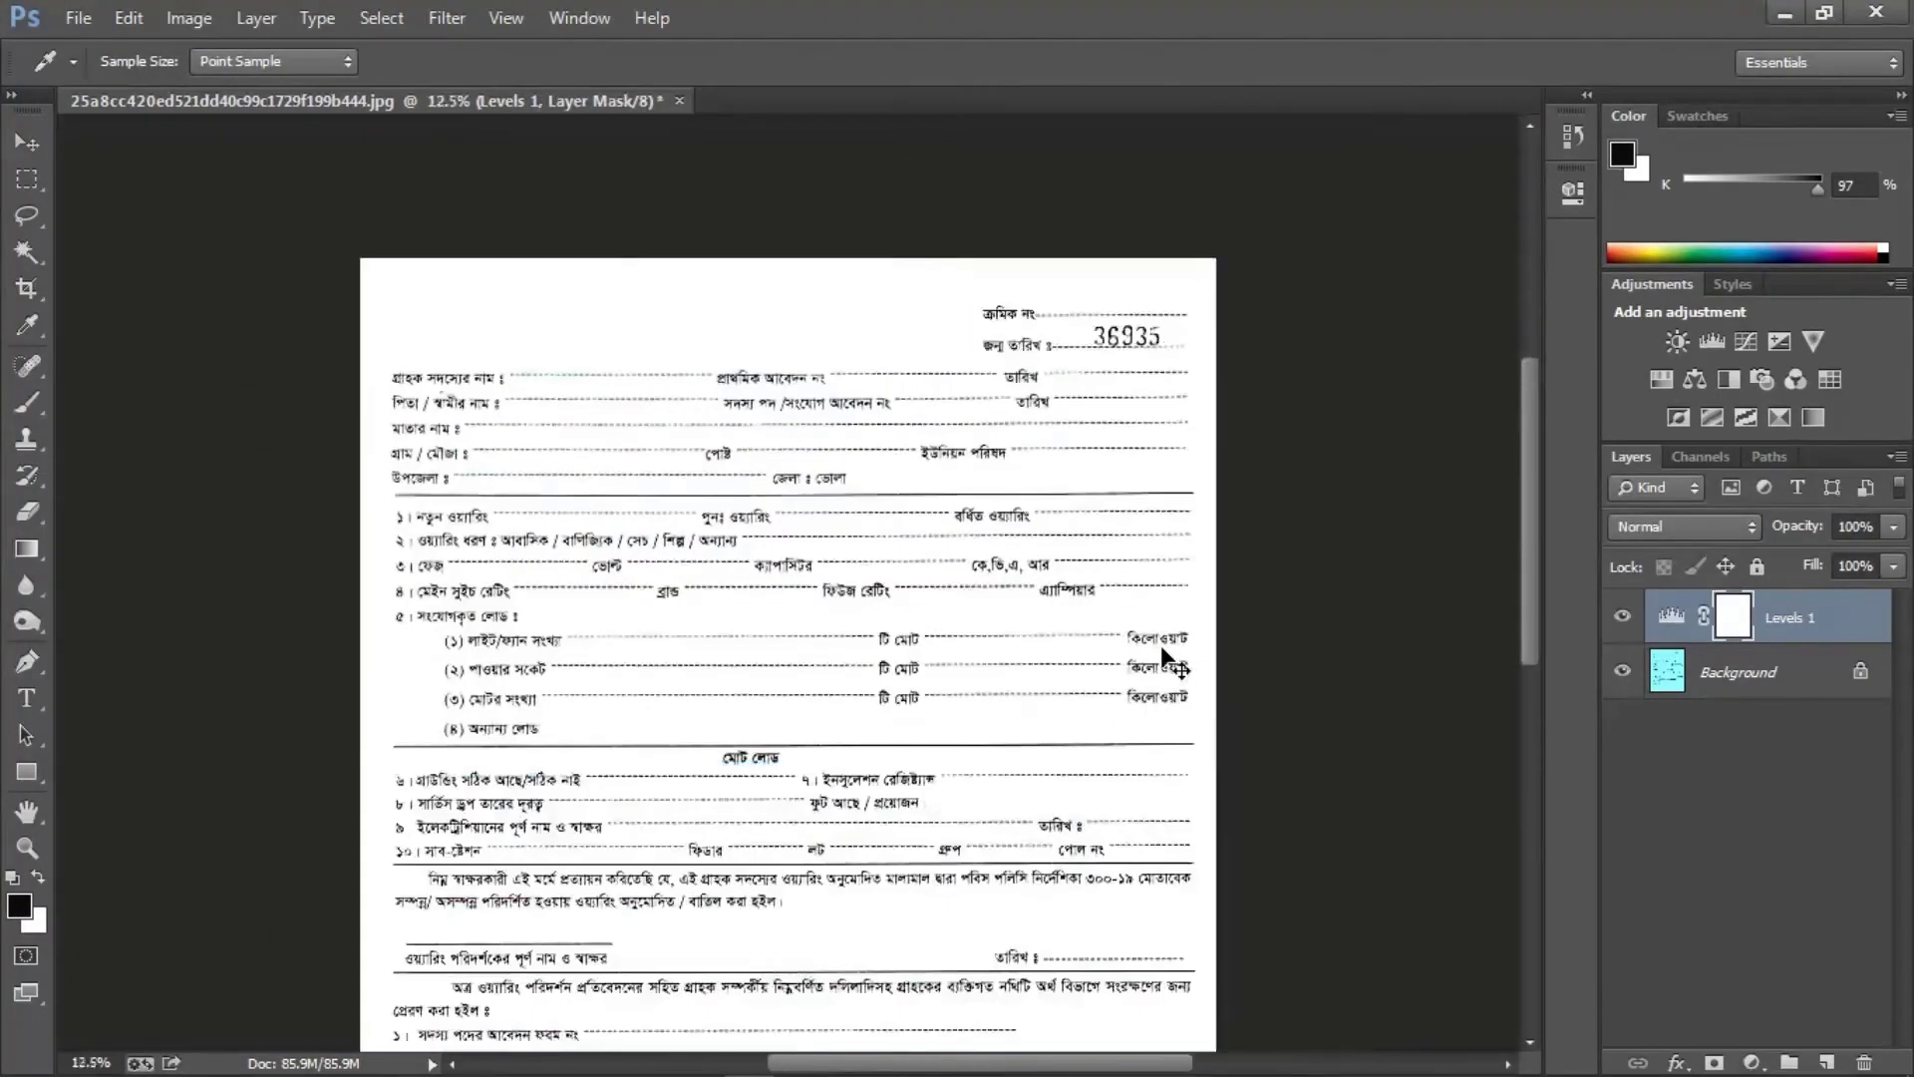
key(ctrl+plus)
key(ctrl+plus)
key(ctrl+plus)
key(ctrl+plus)
key(ctrl+plus)
key(ctrl+plus)
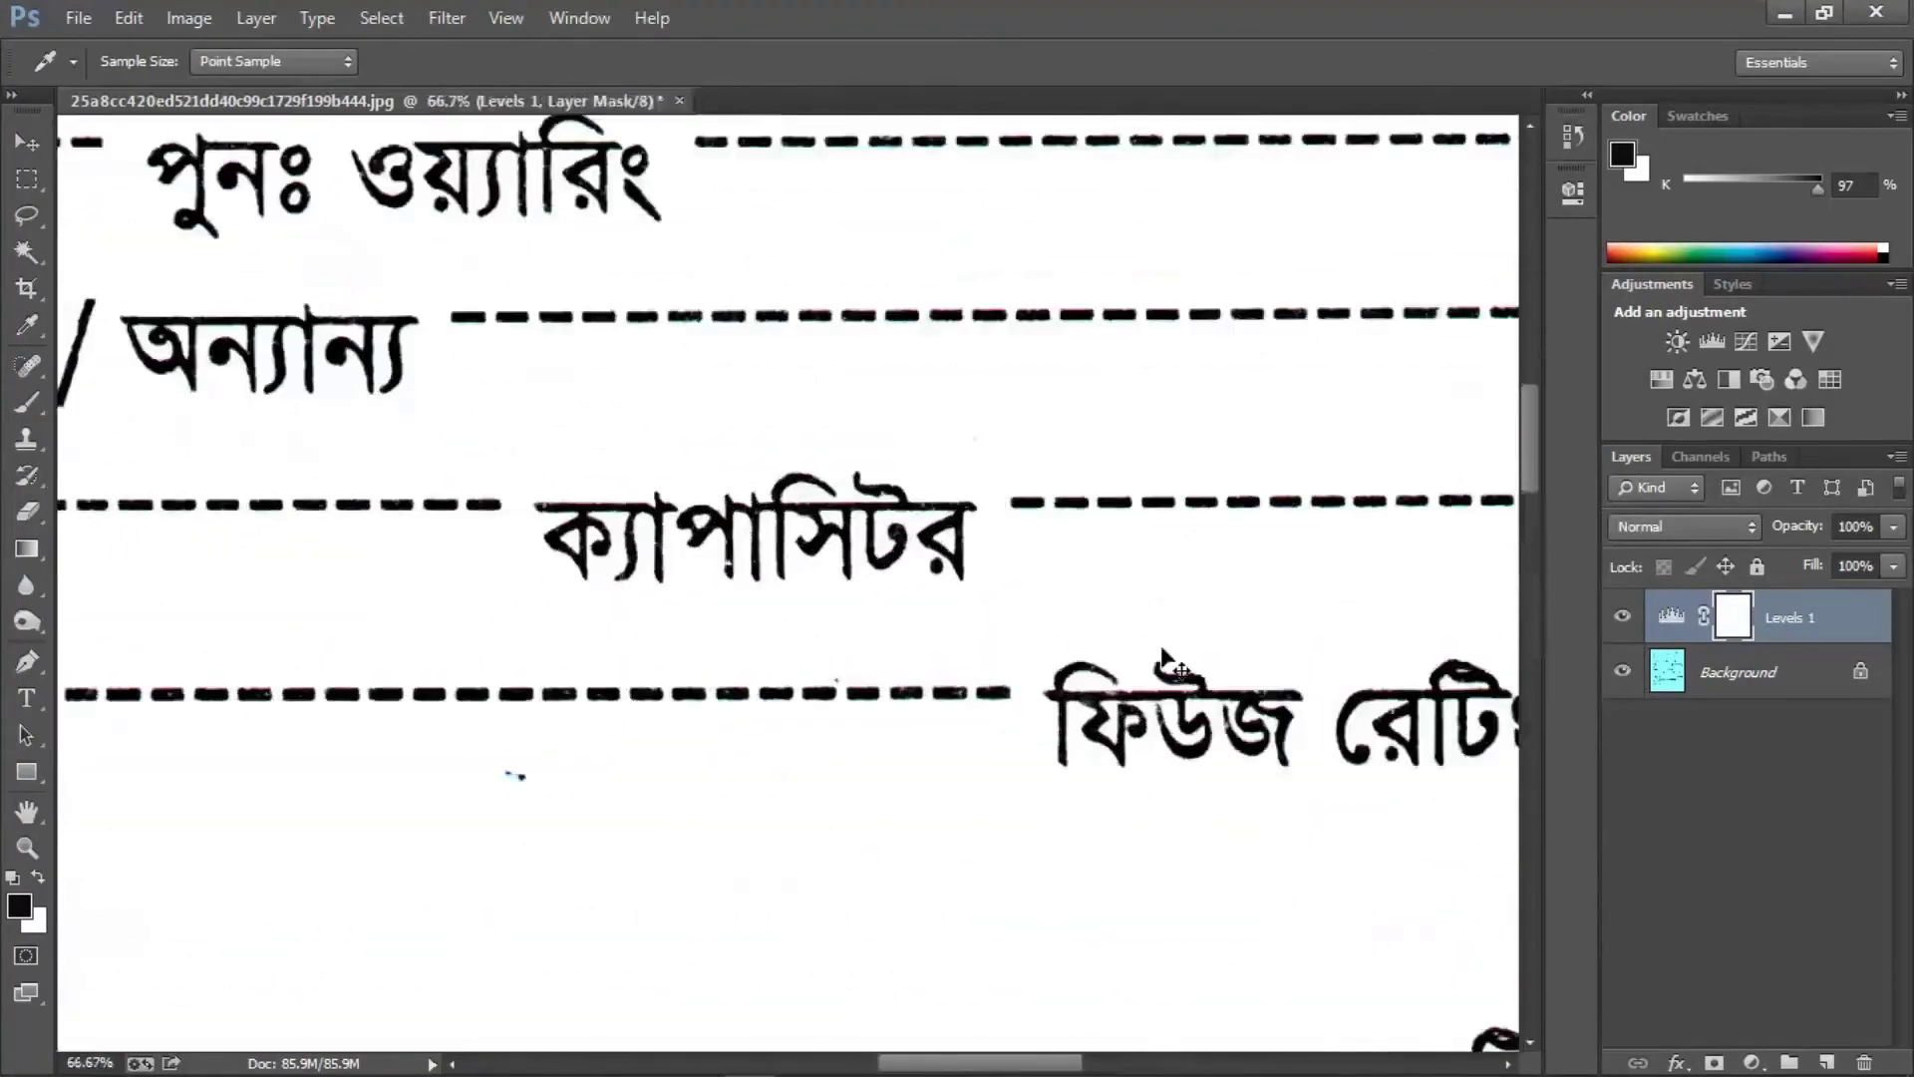
key(ctrl+minus)
key(ctrl+minus)
key(ctrl+minus)
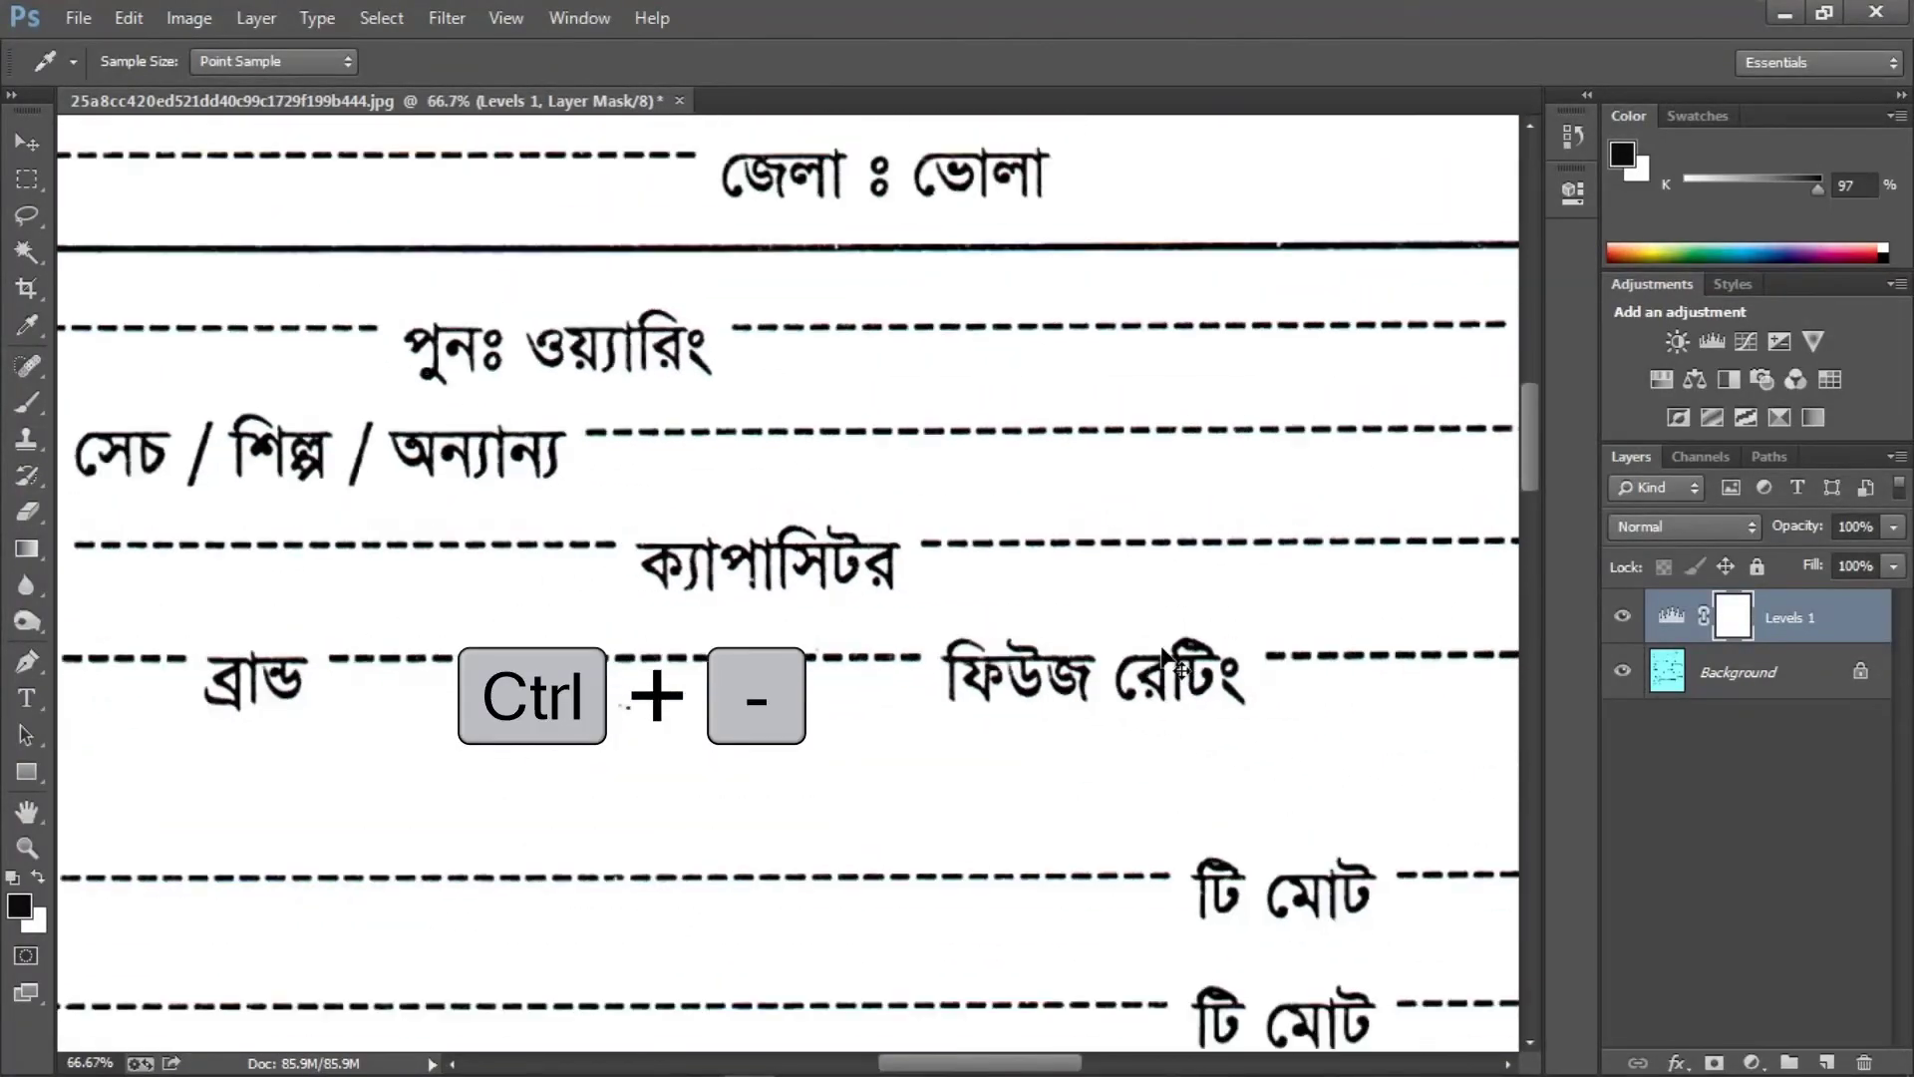
key(ctrl+minus)
key(ctrl+minus)
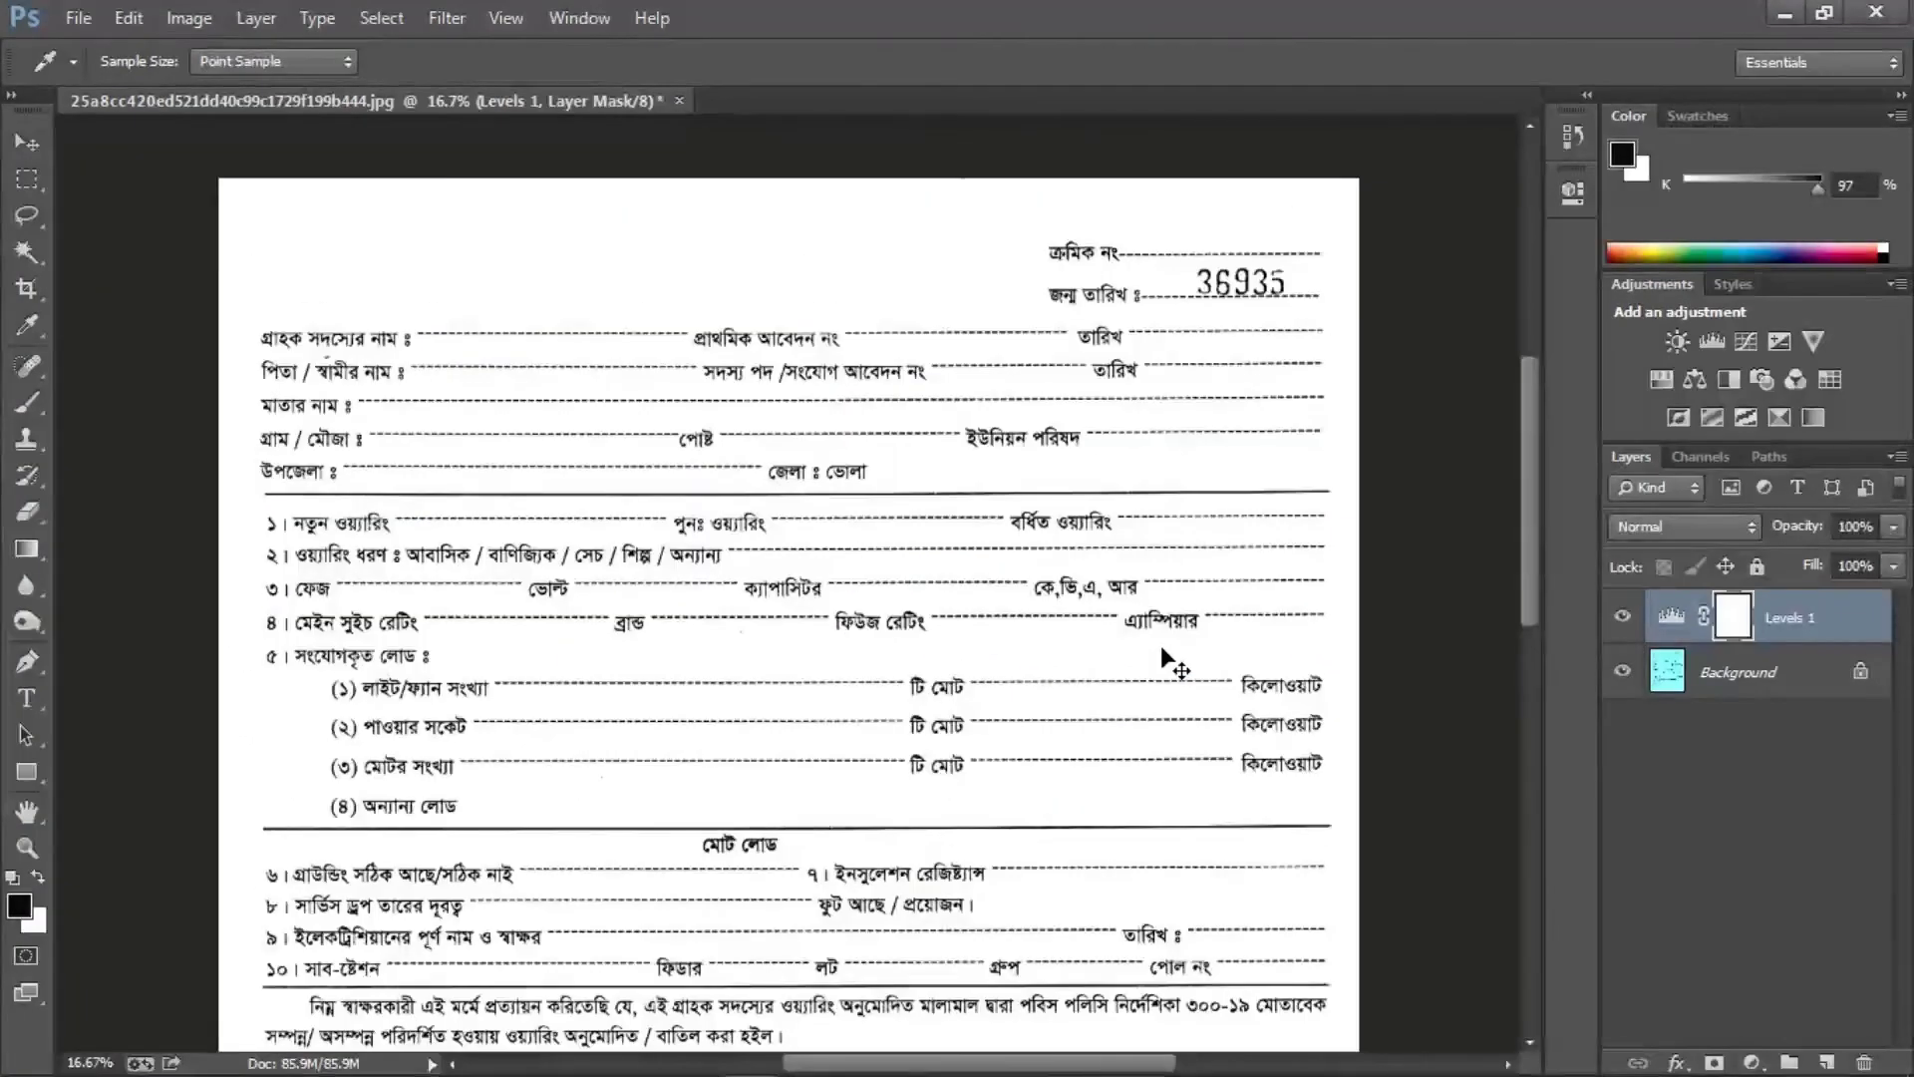
key(ctrl+plus)
key(ctrl+plus)
key(ctrl+plus)
key(ctrl+plus)
key(ctrl+plus)
key(ctrl+plus)
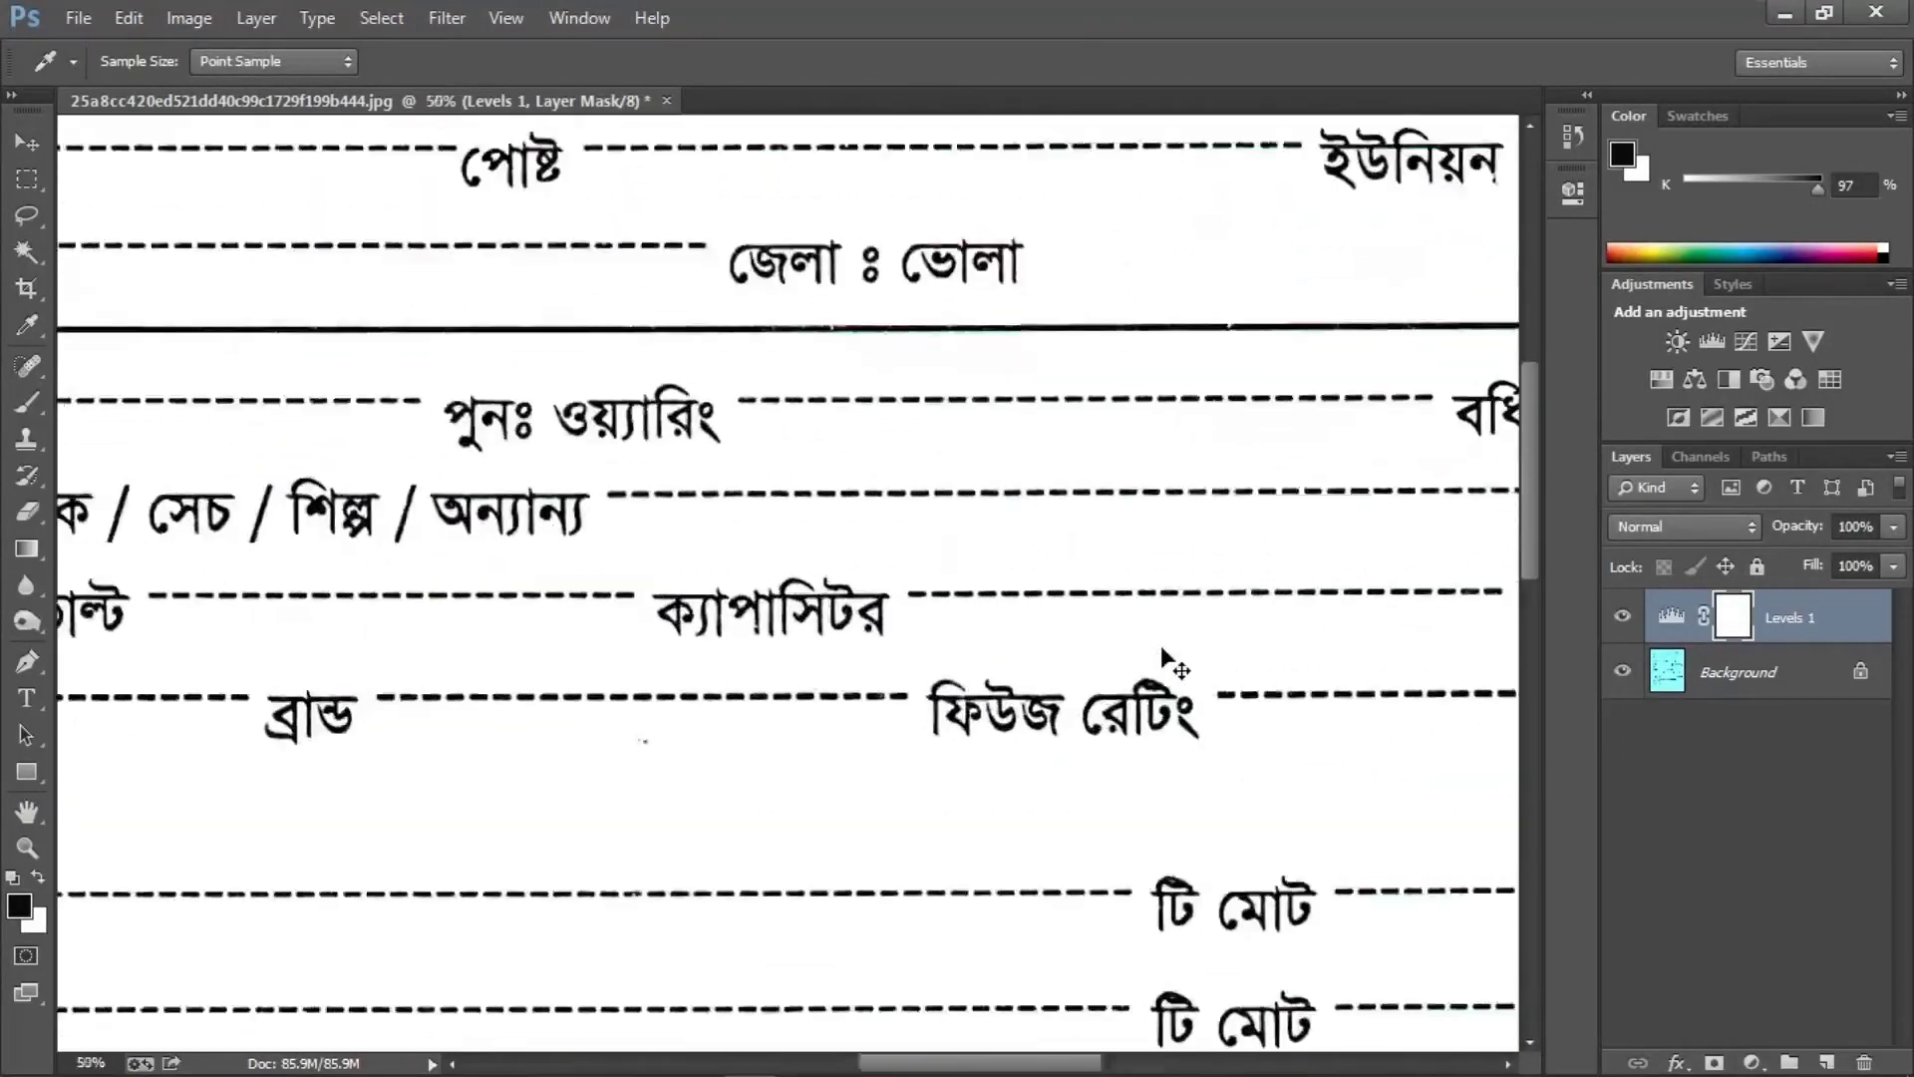
key(ctrl+minus)
key(ctrl+minus)
key(ctrl+minus)
key(ctrl+minus)
key(ctrl+minus)
key(ctrl+minus)
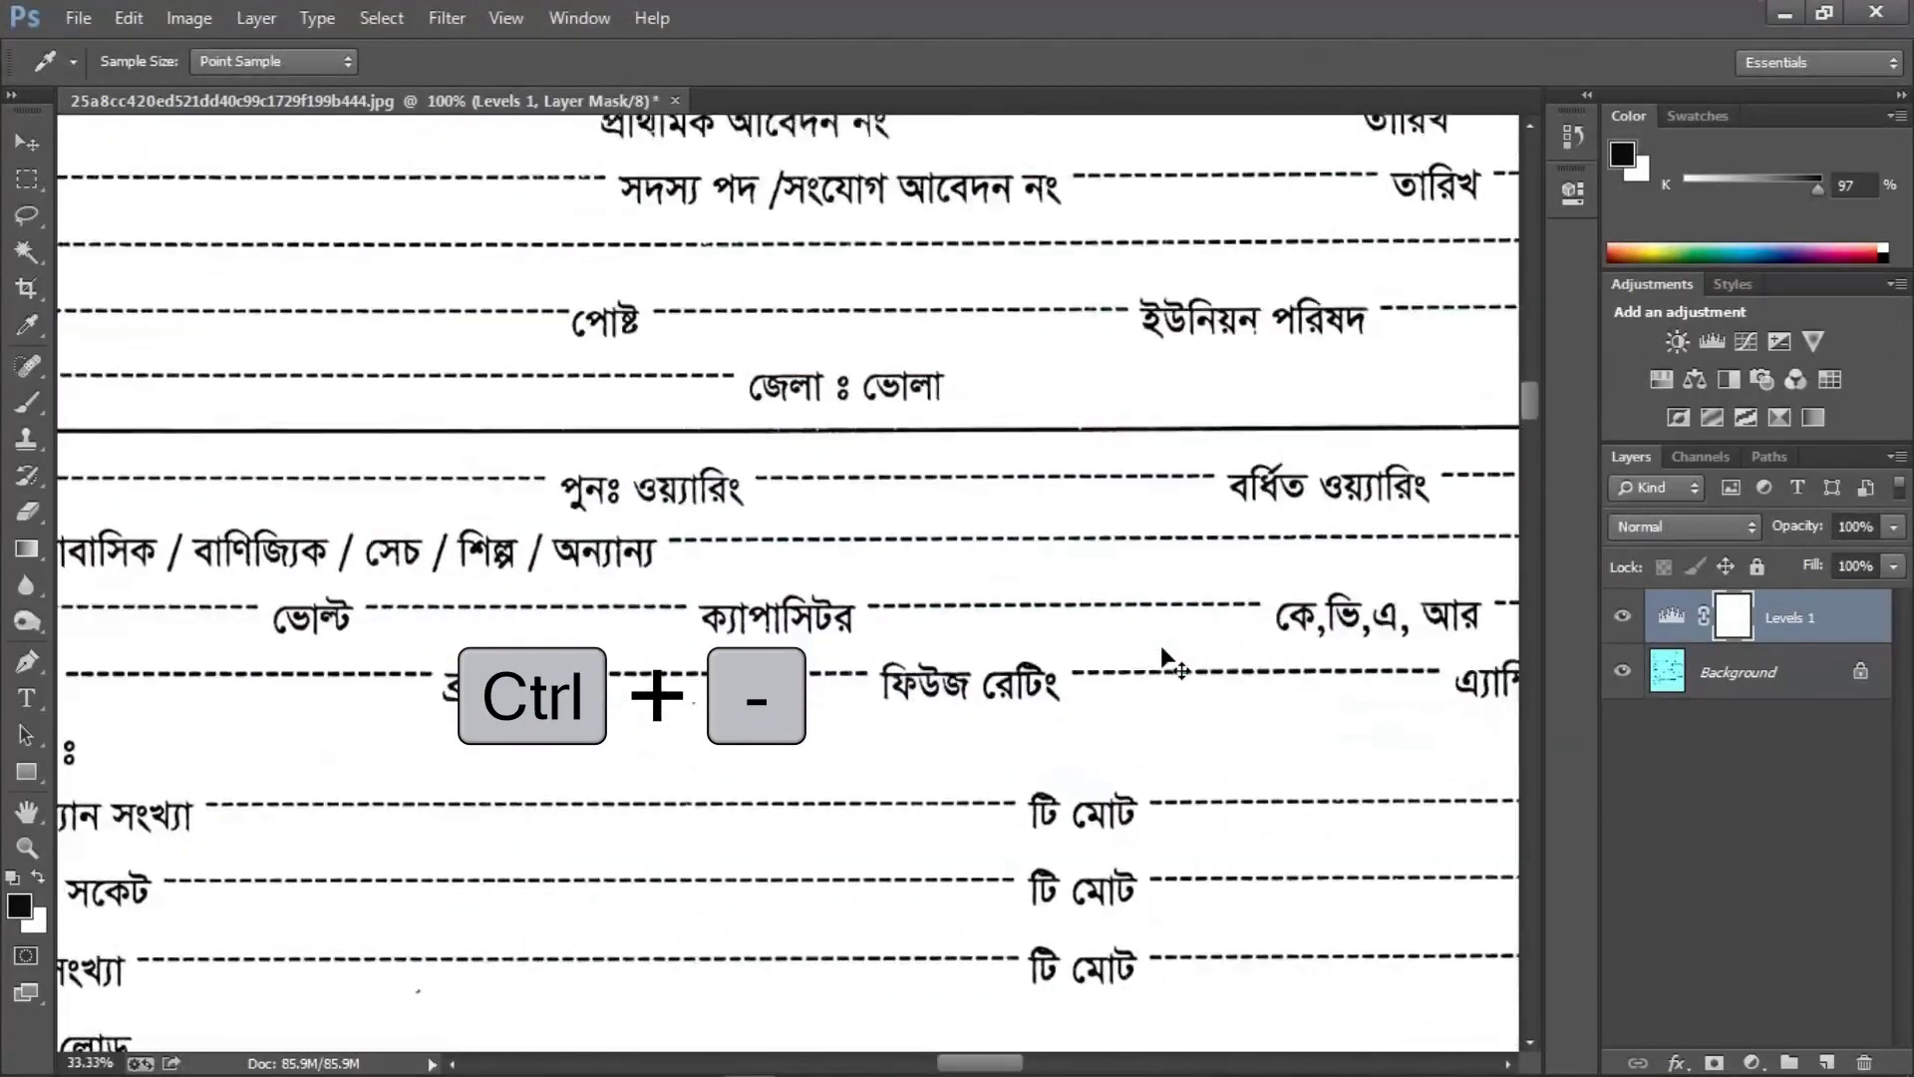